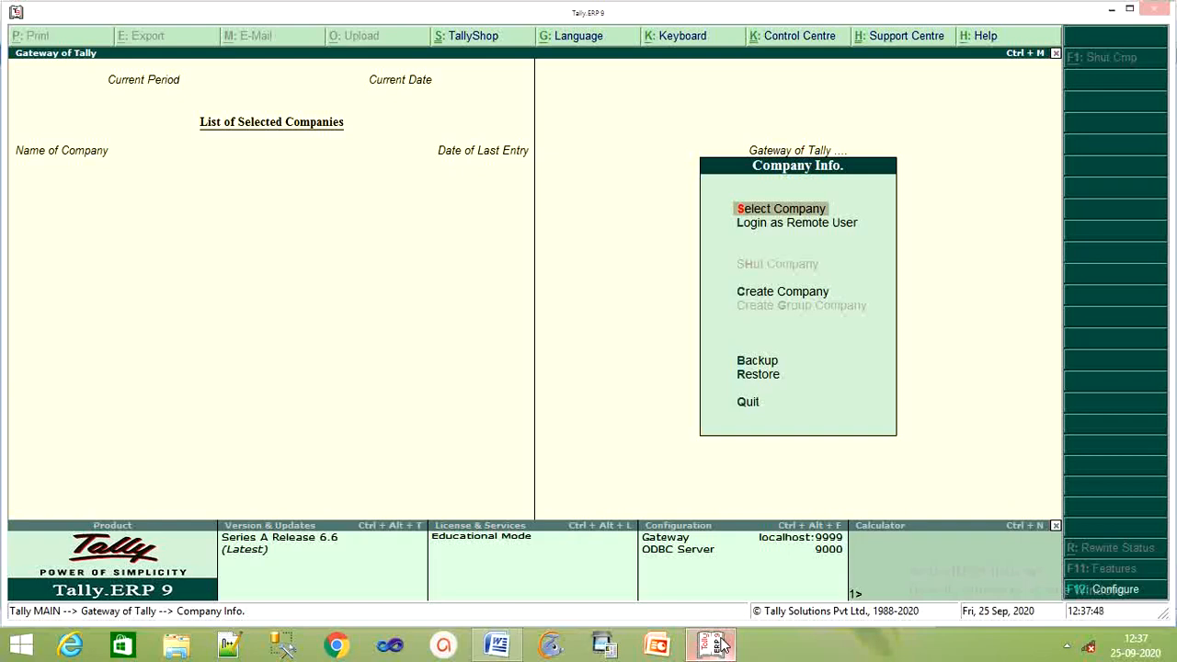
Step: Create a new company named Ramesh Traders with the same mailing name
{"action": "key", "text": "Down"}
{"action": "key", "text": "Down"}
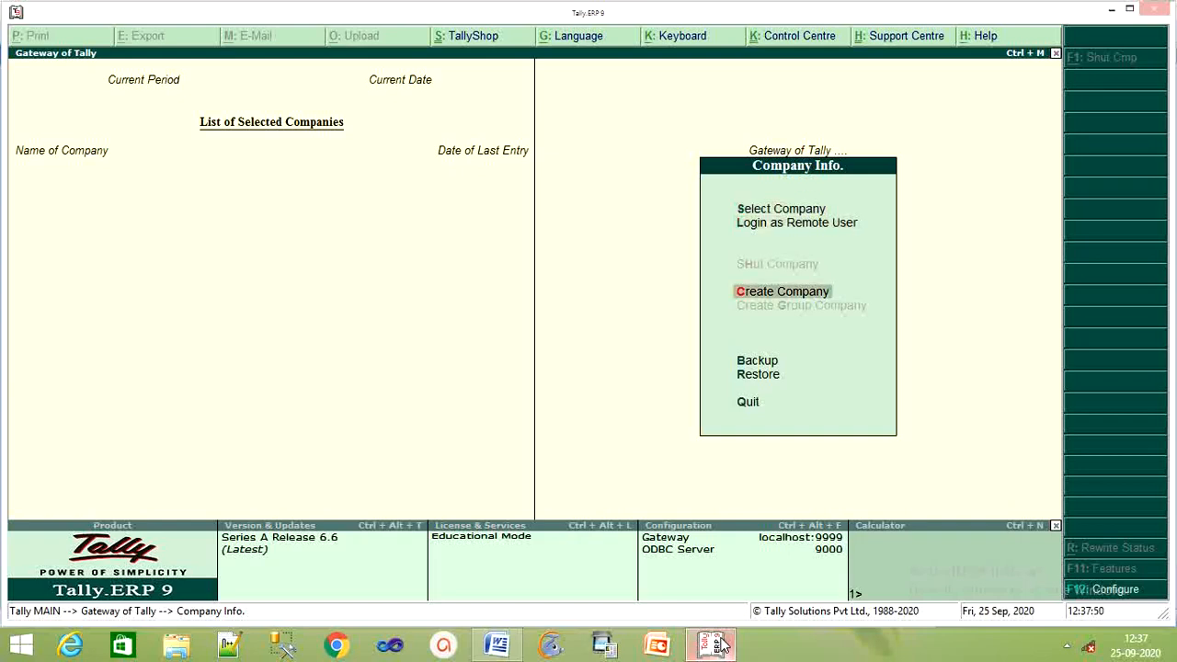
{"action": "key", "text": "Return"}
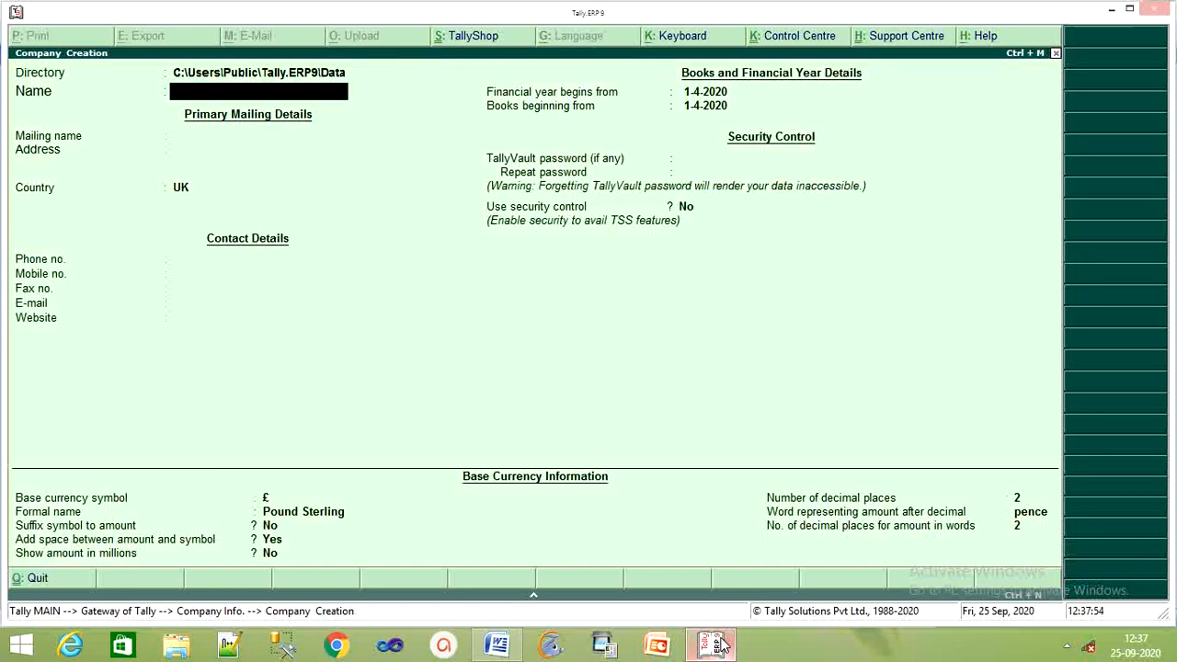
{"action": "type", "text": "Ramesh Traders"}
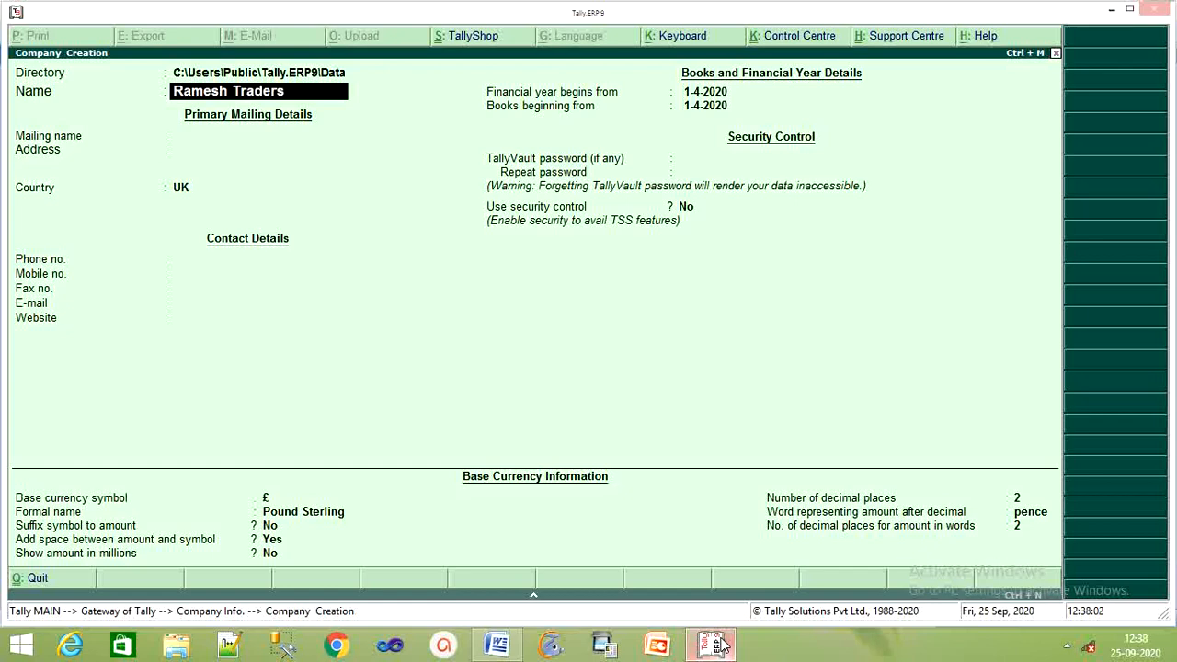
{"action": "key", "text": "Return"}
{"action": "key", "text": "Return"}
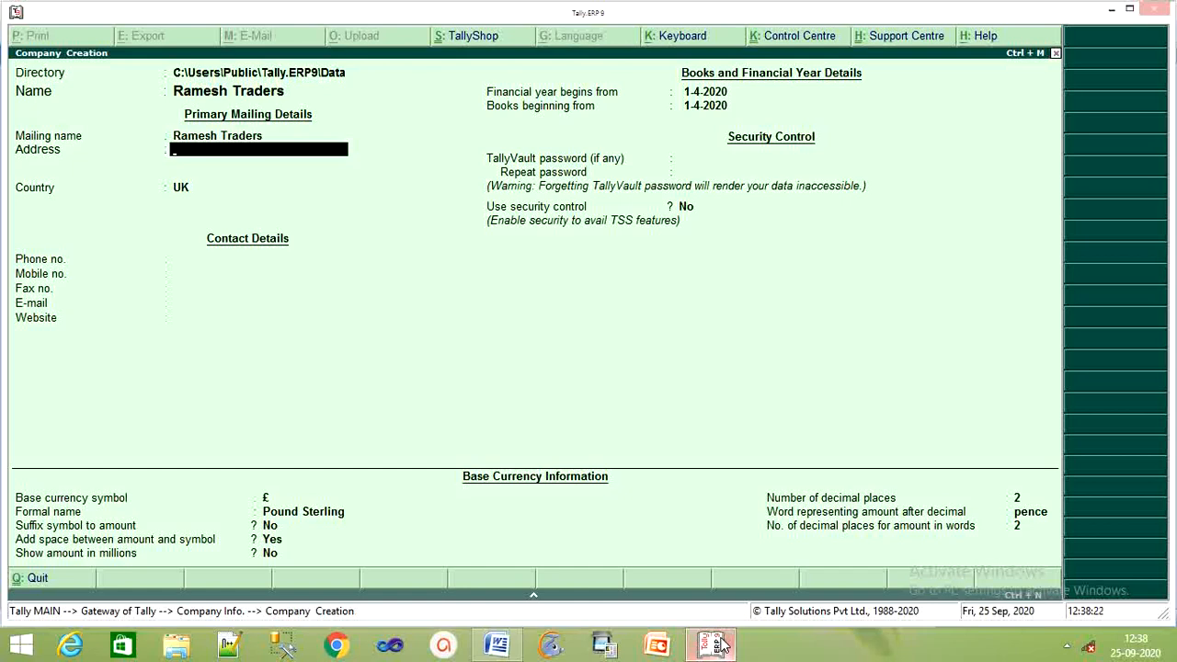
Step: Enter the company's address line and leave the second address line empty
{"action": "type", "text": "Bilaspur"}
{"action": "key", "text": "Return"}
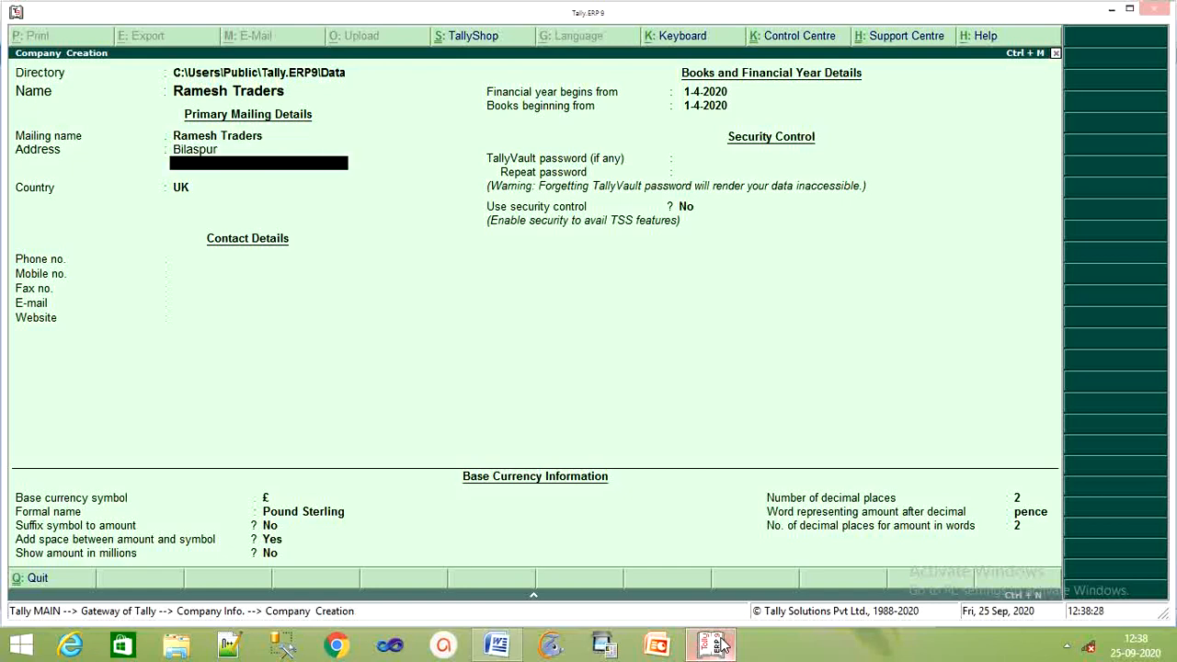
{"action": "key", "text": "Return"}
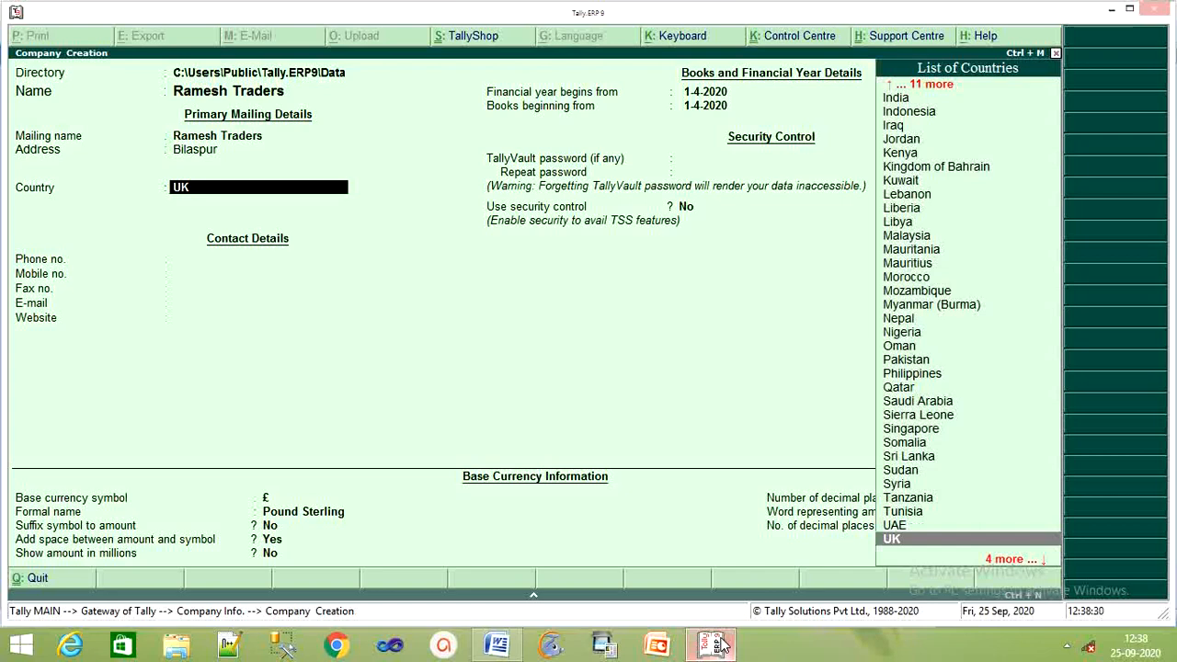
Step: Set the country to India and the state to Chhattisgarh, then begin the pincode
{"action": "type", "text": "I"}
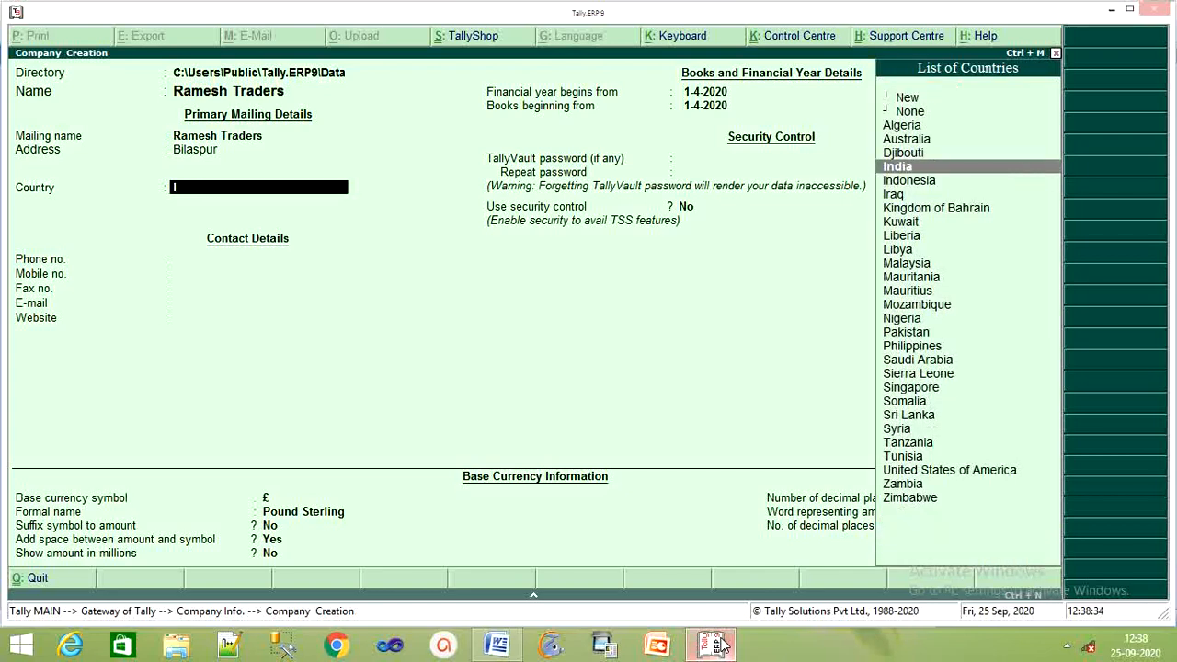
{"action": "key", "text": "Return"}
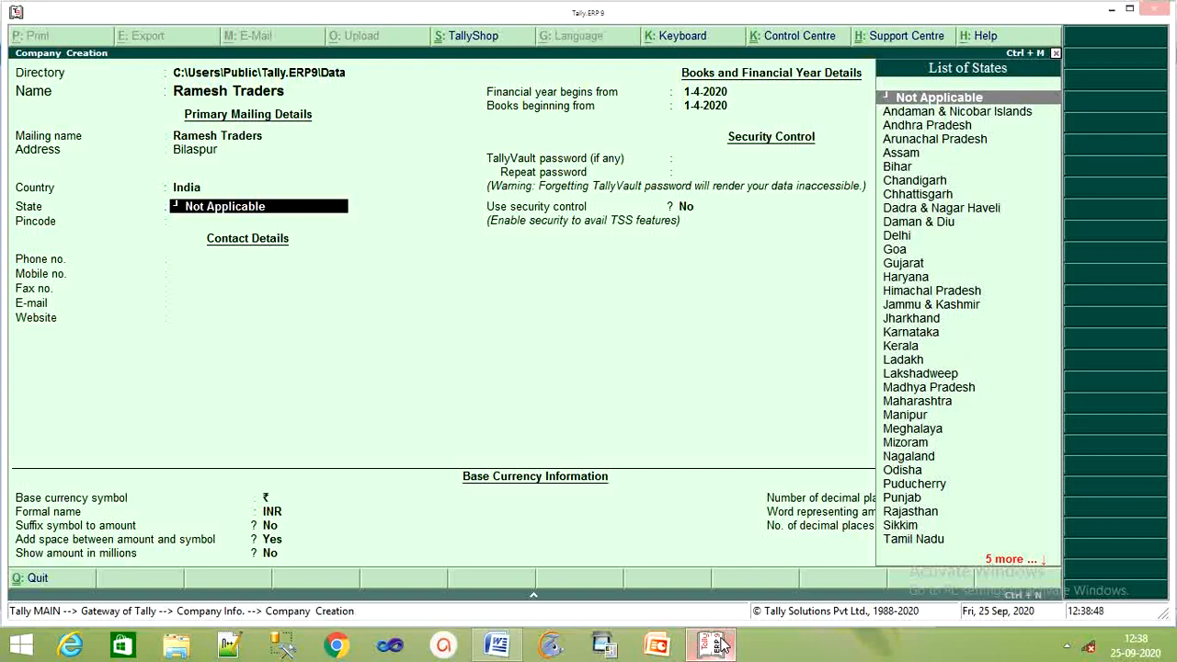
{"action": "key", "text": "Down"}
{"action": "key", "text": "Down"}
{"action": "key", "text": "Down"}
{"action": "key", "text": "Down"}
{"action": "key", "text": "Down"}
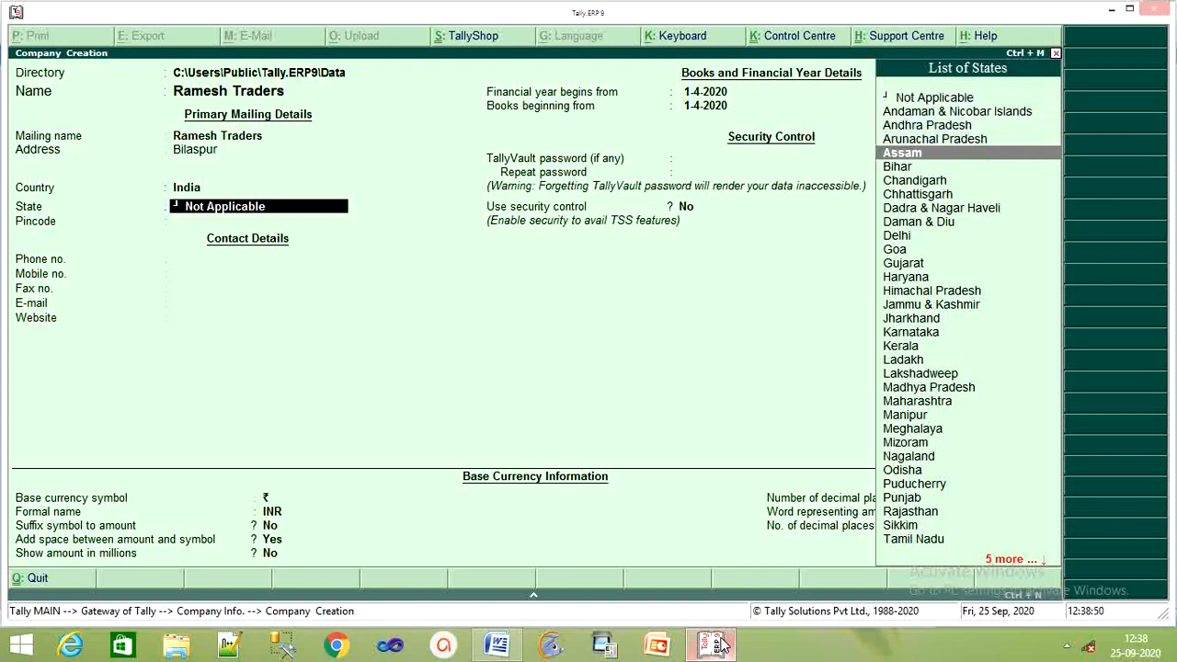
{"action": "key", "text": "Down"}
{"action": "key", "text": "Down"}
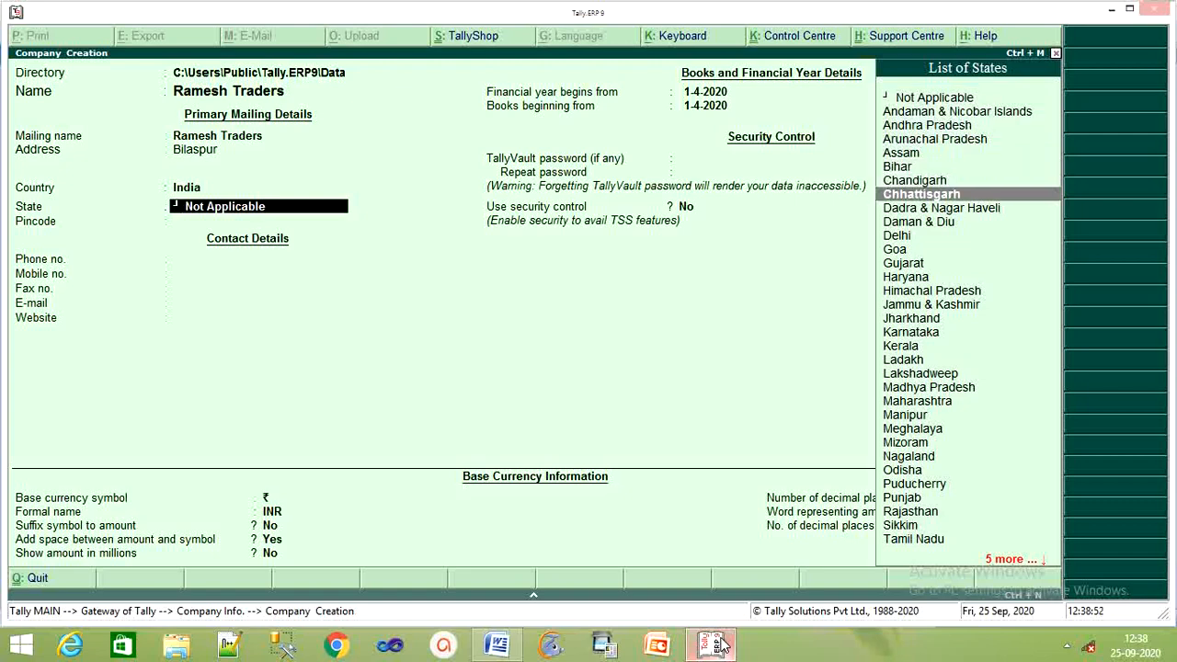
{"action": "key", "text": "Return"}
{"action": "type", "text": "49"}
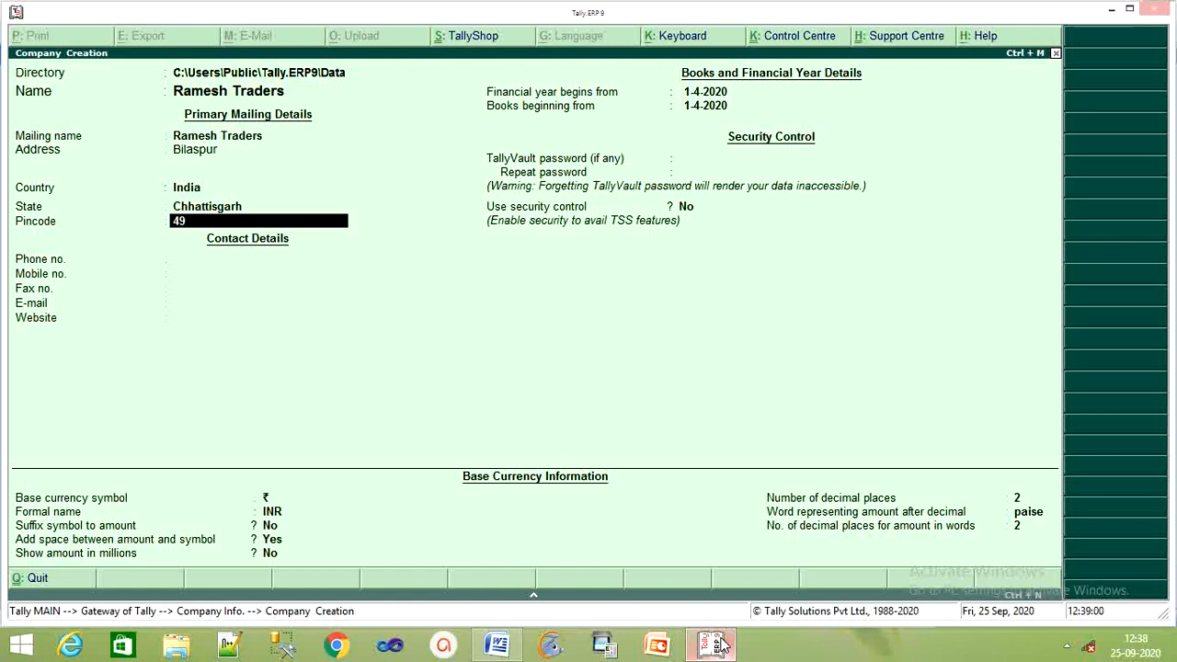
Step: Complete the pincode and enter the company's mobile number, leaving phone and fax blank
{"action": "type", "text": "5001"}
{"action": "key", "text": "Return"}
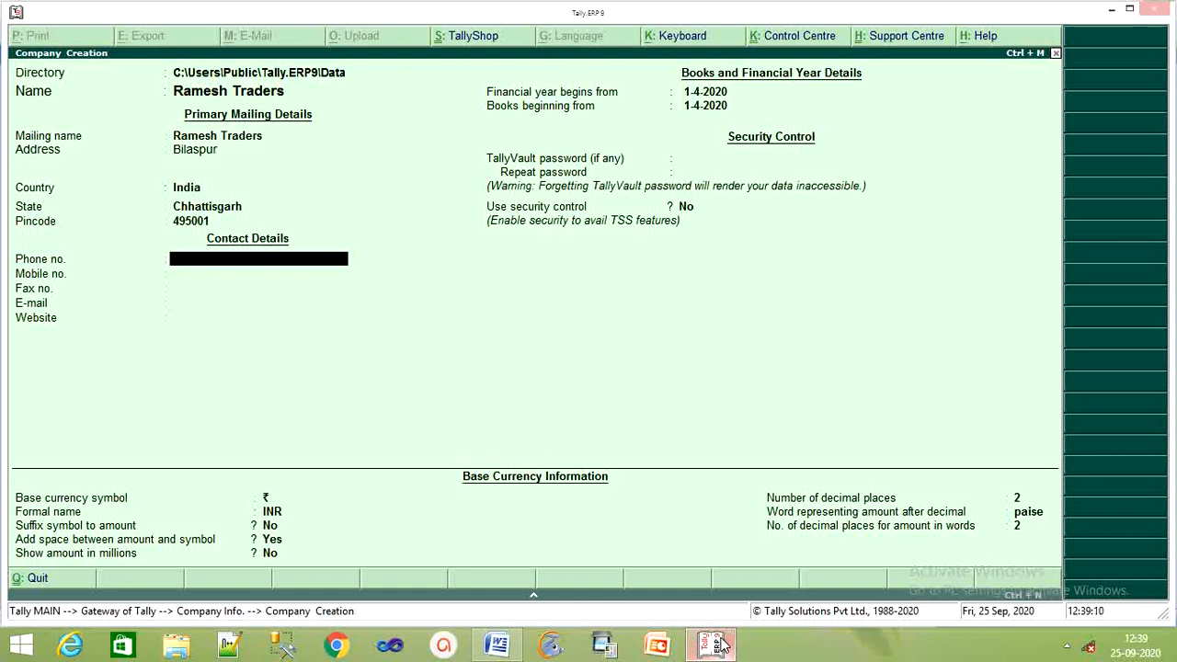
{"action": "key", "text": "Return"}
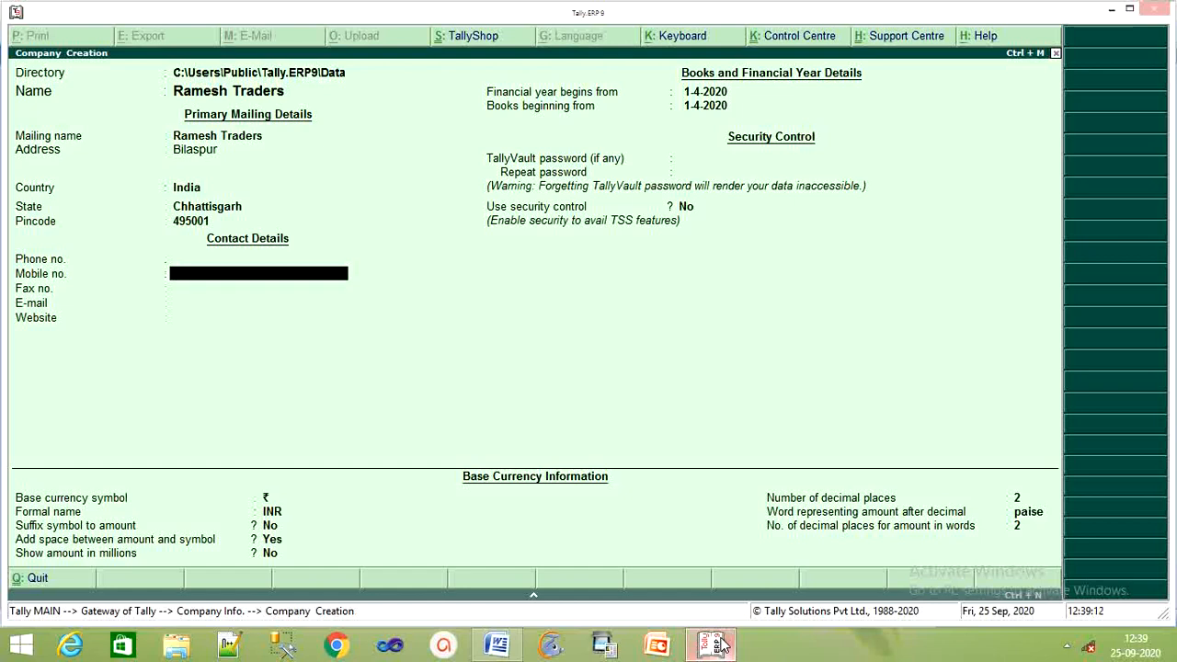
{"action": "key", "text": "Return"}
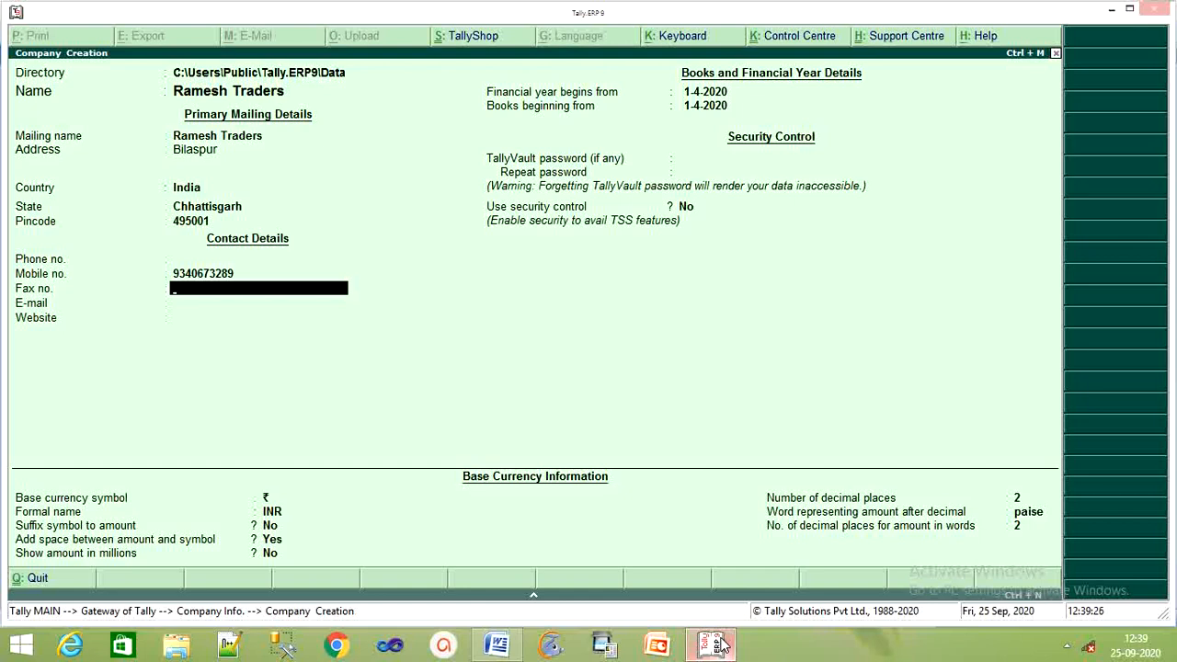
{"action": "key", "text": "Return"}
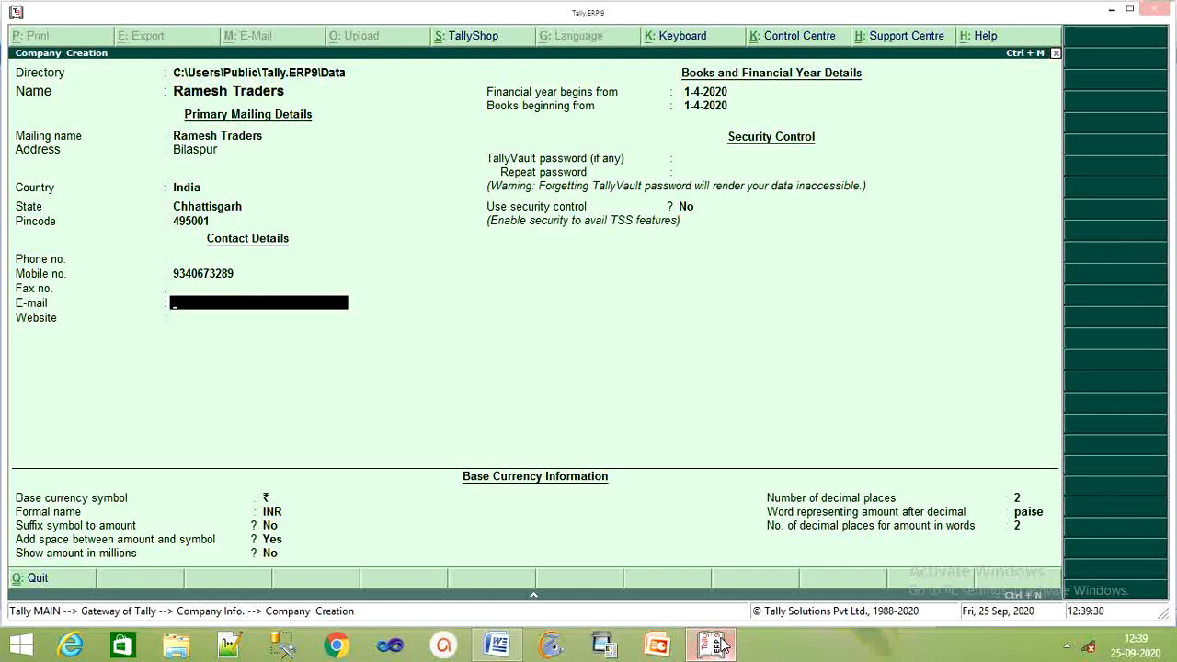
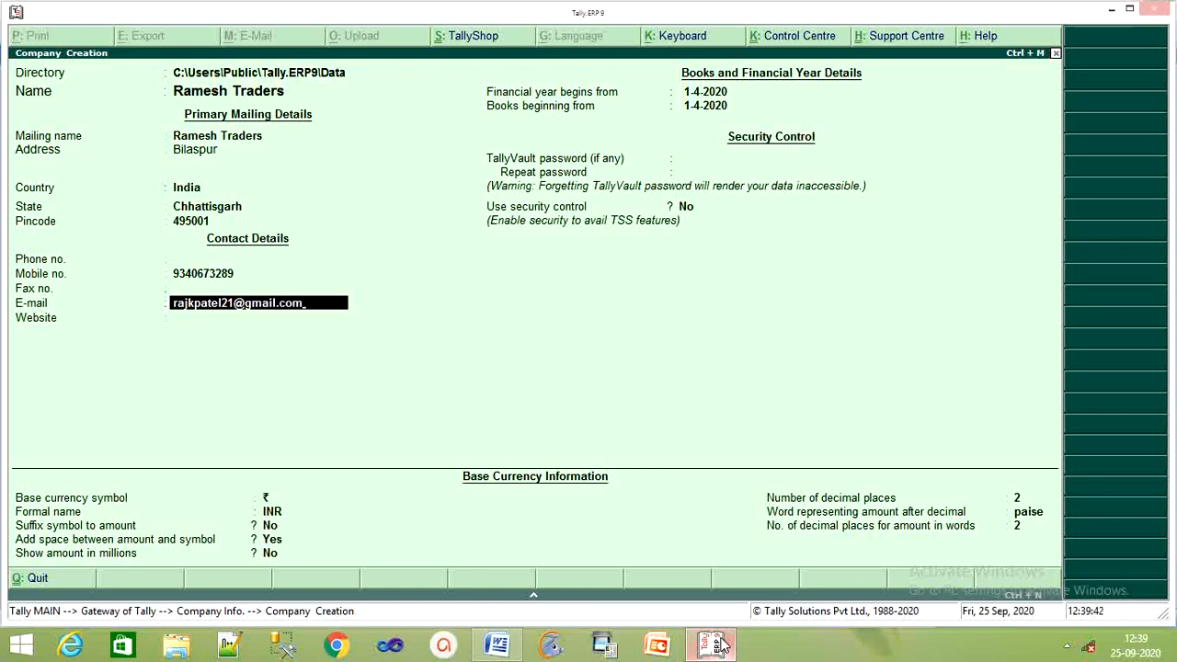
Step: Enter the company's e-mail address and start the website entry as 'Innovatiov'
{"action": "key", "text": "Return"}
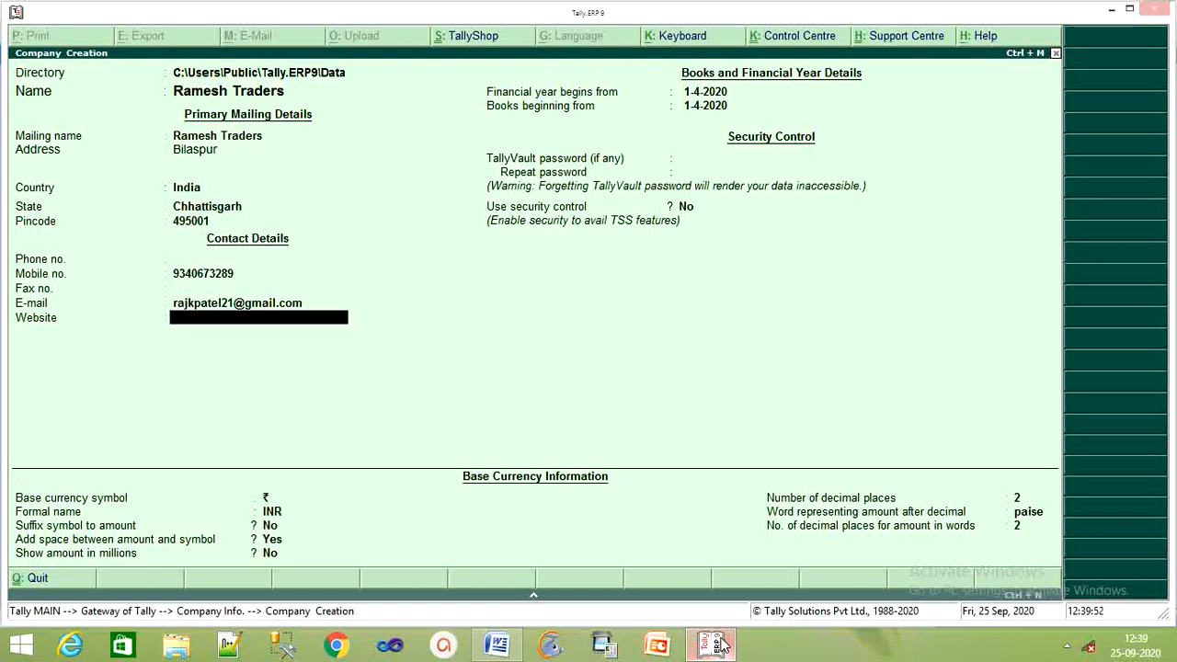
{"action": "type", "text": "Raj"}
{"action": "key", "text": "BackSpace"}
{"action": "key", "text": "BackSpace"}
{"action": "key", "text": "BackSpace"}
{"action": "key", "text": "BackSpace"}
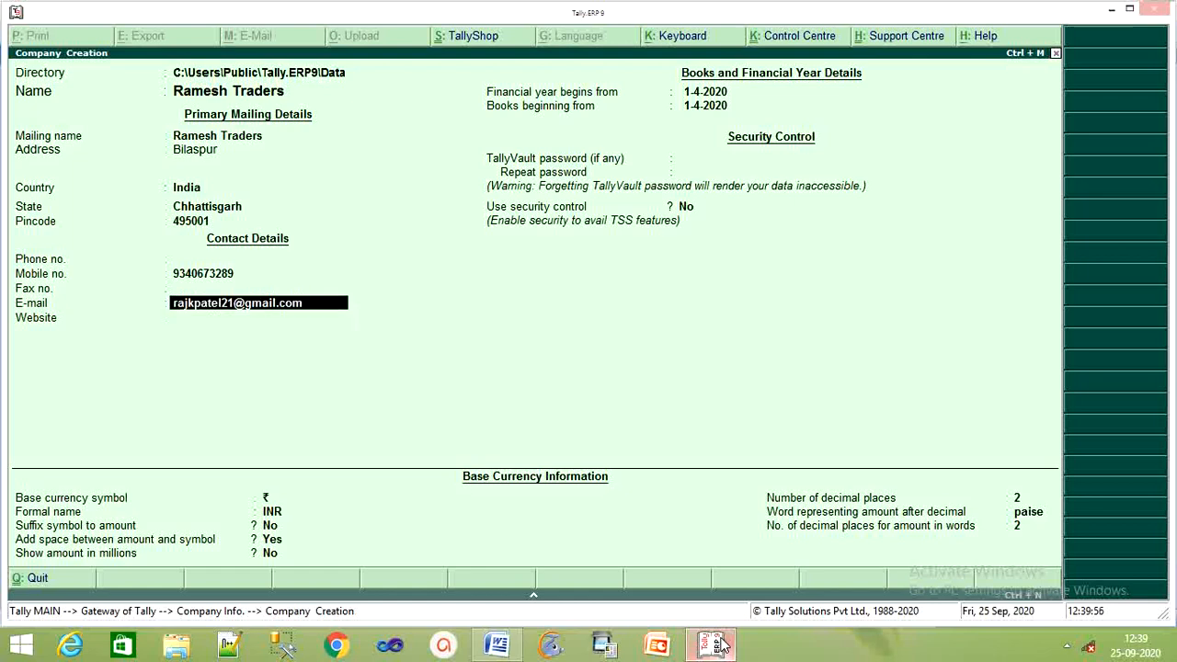
{"action": "key", "text": "Return"}
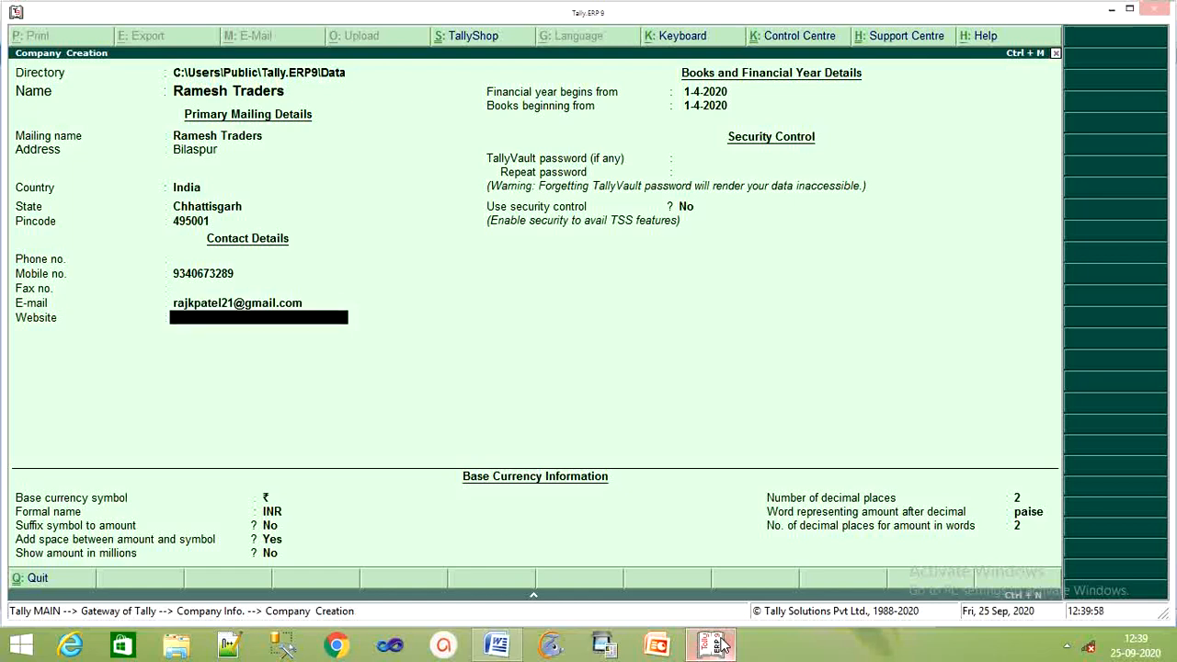
{"action": "type", "text": "Innovatiov"}
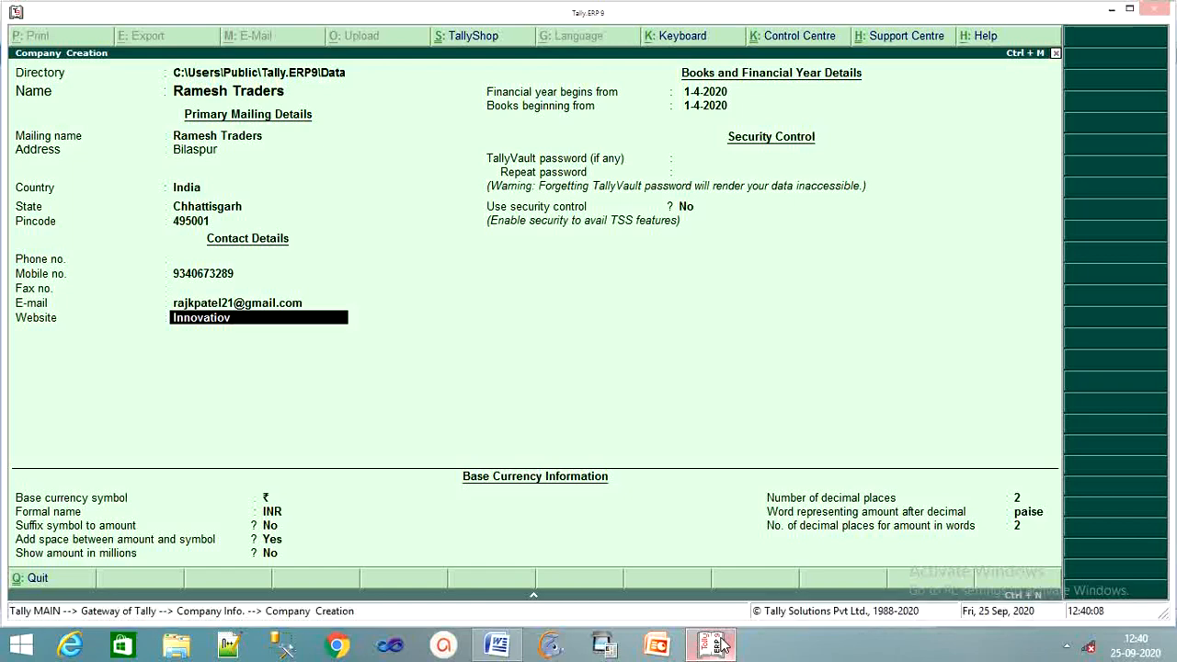
Step: Complete the website entry as 'Innovatiov solution Pvt.ltd.'
{"action": "type", "text": "olution Pvt.ltd."}
Step: Keep 1-4-2020 for both the financial year start and books beginning date
{"action": "key", "text": "Return"}
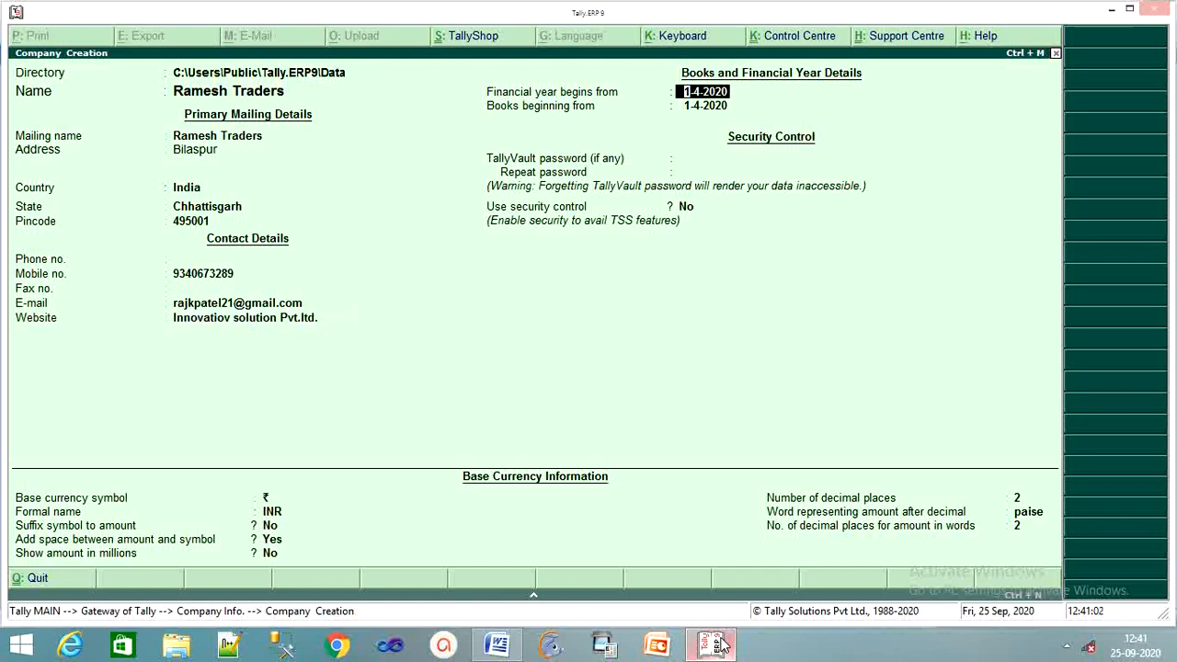
{"action": "key", "text": "Return"}
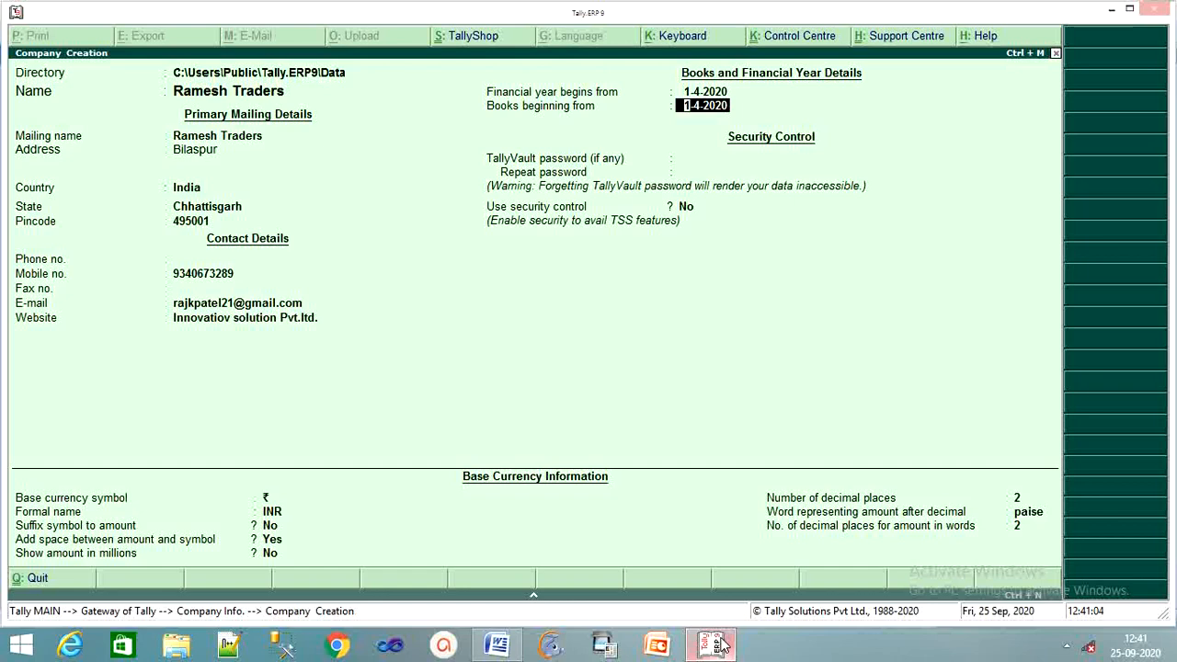
{"action": "key", "text": "Up"}
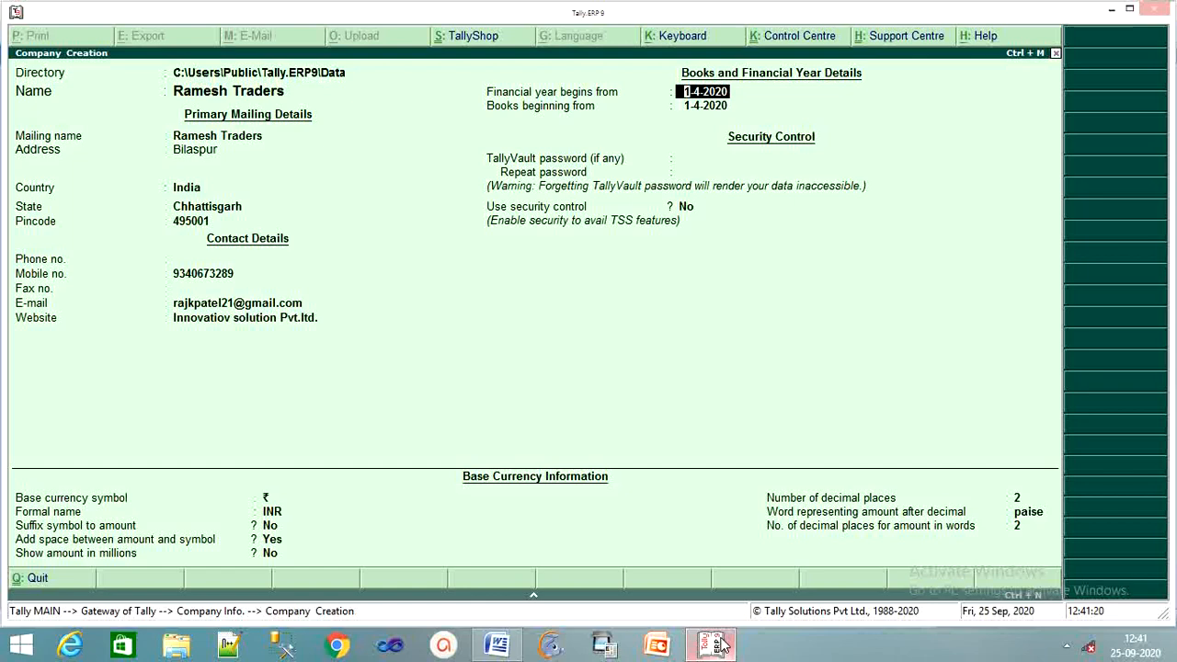
{"action": "key", "text": "Return"}
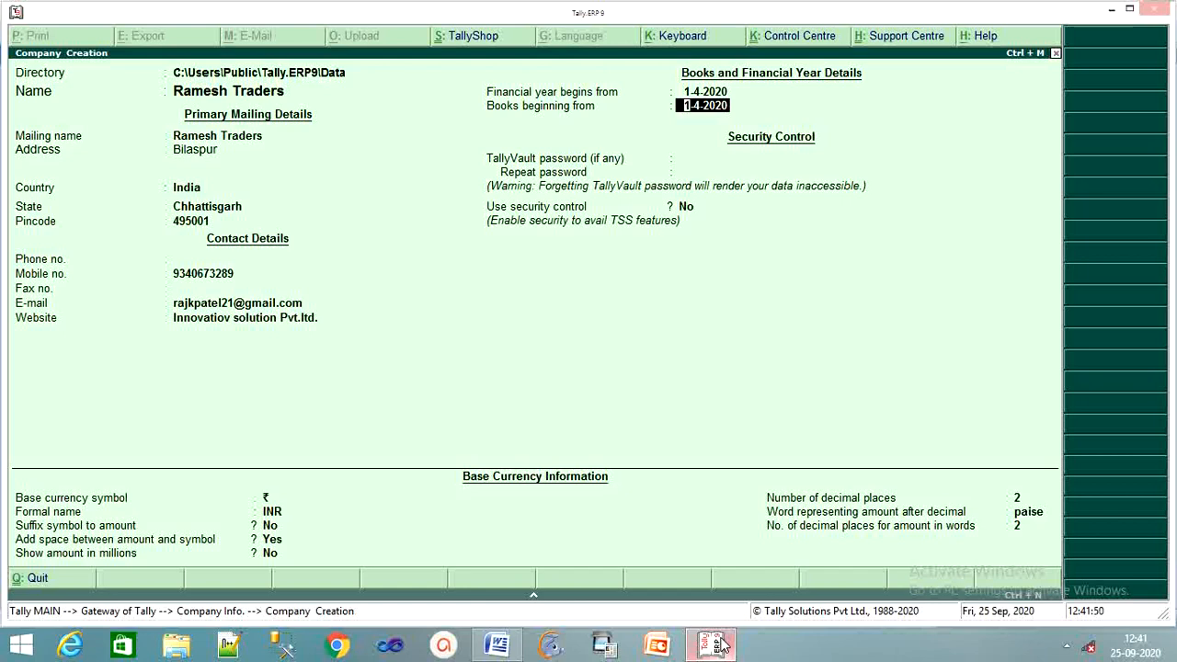
{"action": "key", "text": "Return"}
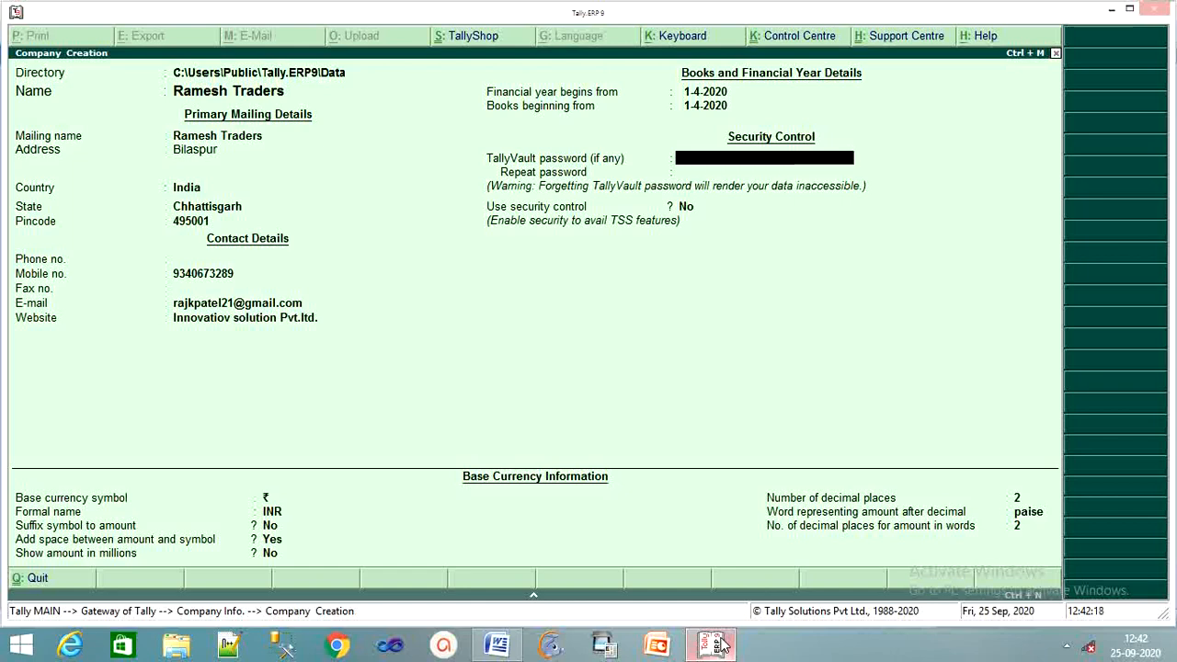
Step: Leave TallyVault blank and security off, then accept creating Ramesh Traders
{"action": "key", "text": "Return"}
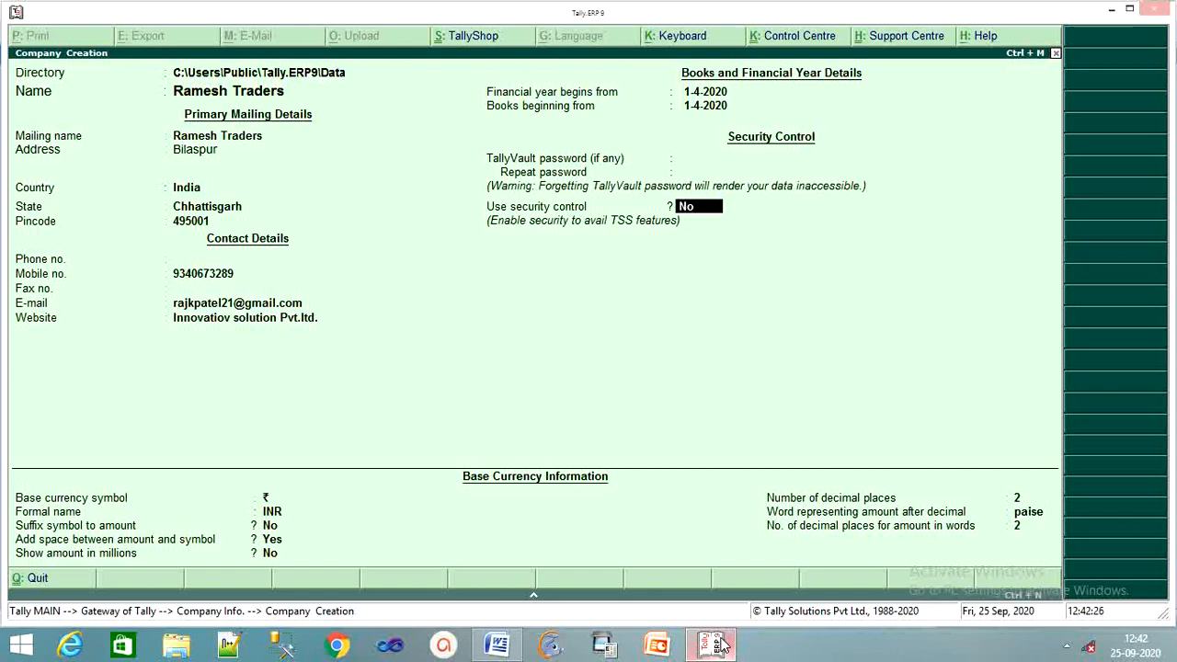
{"action": "key", "text": "Return"}
{"action": "key", "text": "Return"}
{"action": "key", "text": "Return"}
{"action": "key", "text": "Return"}
{"action": "key", "text": "Return"}
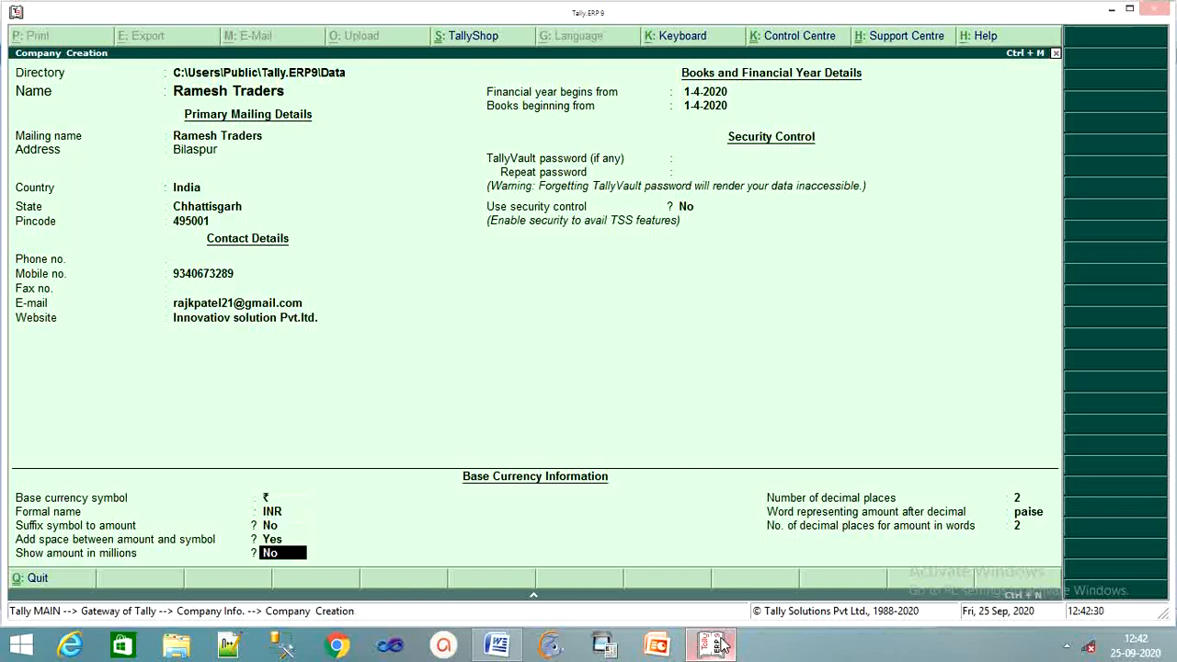
{"action": "key", "text": "Return"}
{"action": "key", "text": "Return"}
{"action": "key", "text": "Return"}
{"action": "key", "text": "Return"}
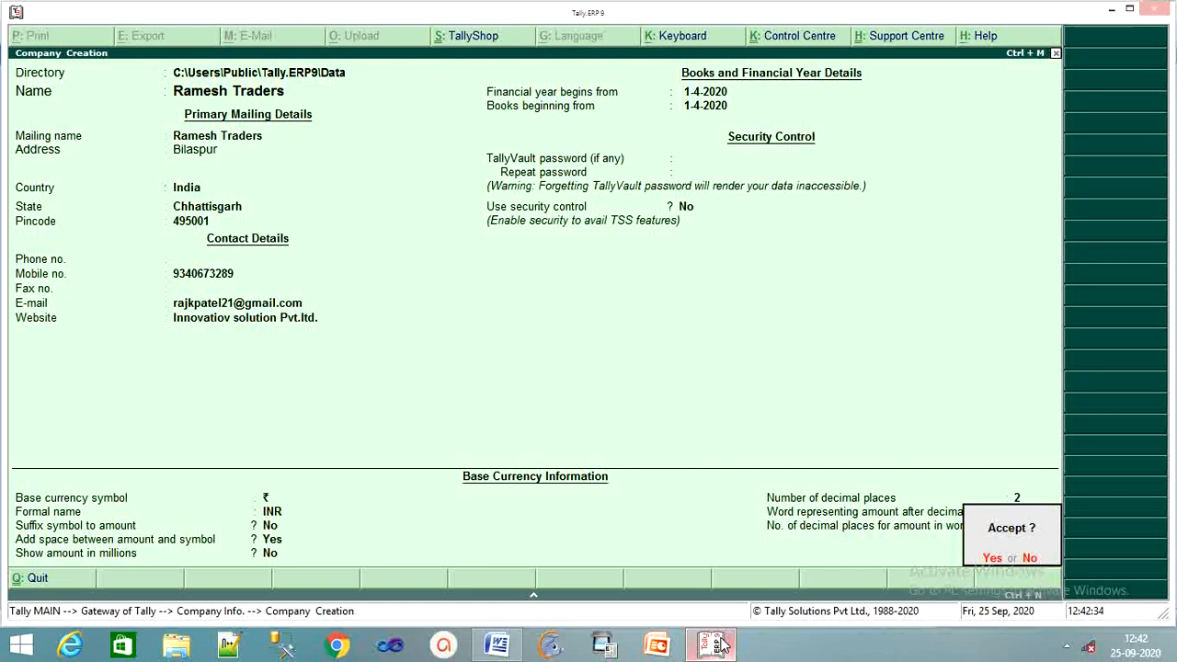
{"action": "key", "text": "Return"}
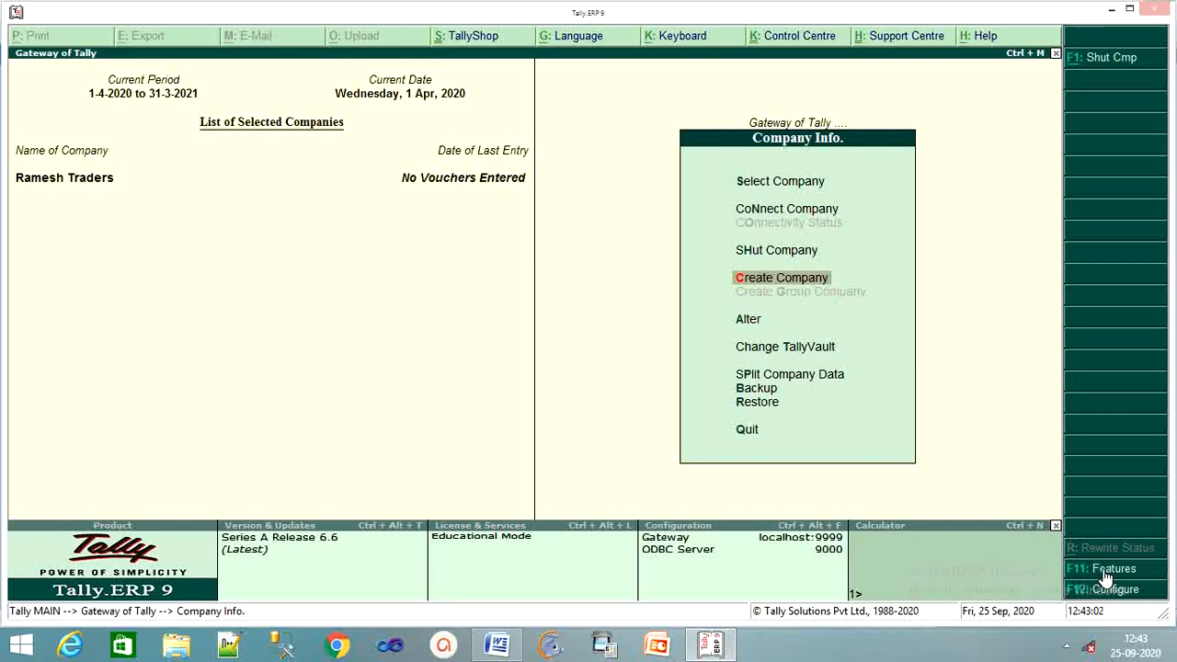
Step: Open the Statutory & Taxation features for Ramesh Traders via F11 Features
{"action": "left_click", "coordinate": [1107, 571]}
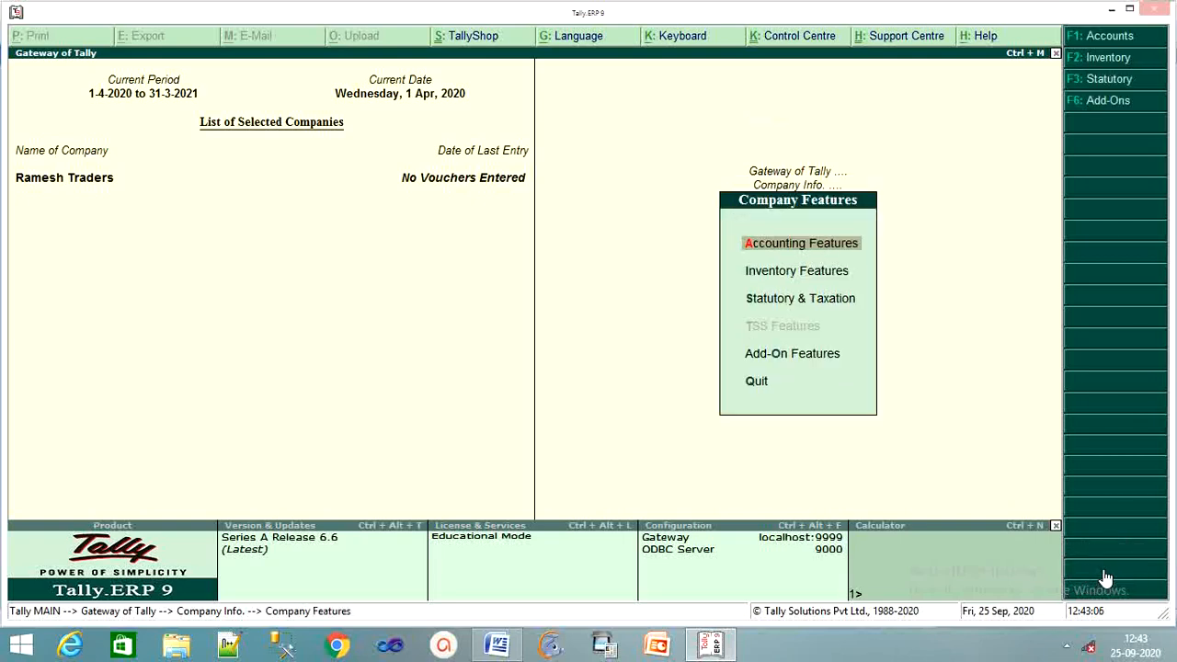
{"action": "key", "text": "Down"}
{"action": "key", "text": "Down"}
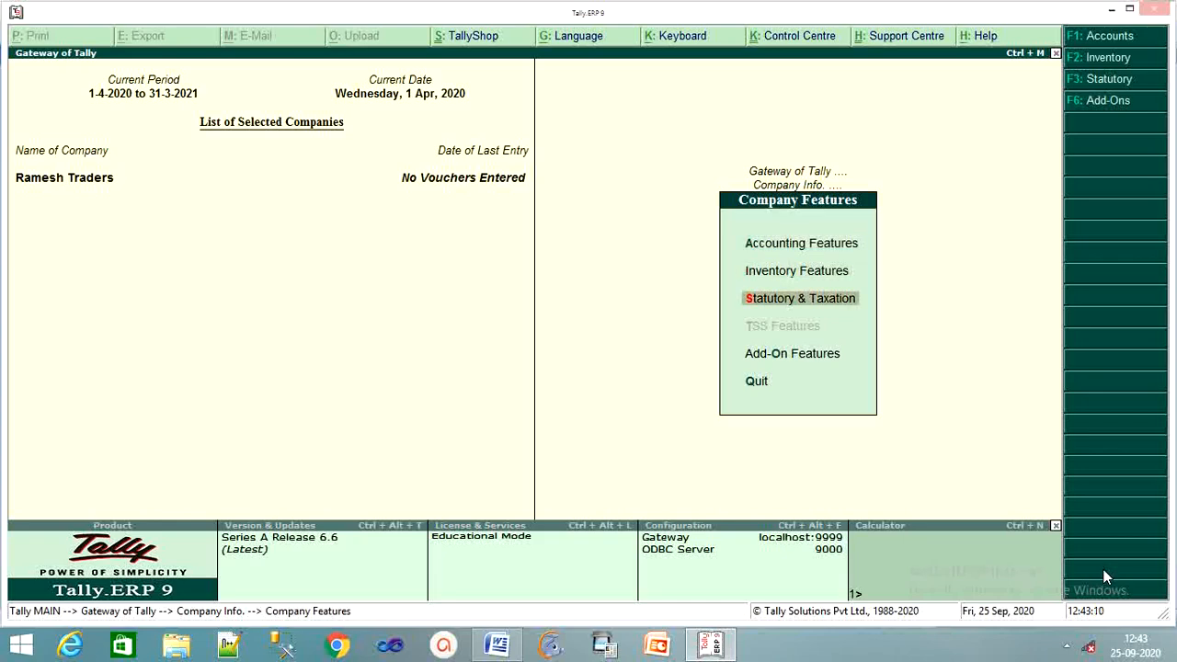
{"action": "key", "text": "Return"}
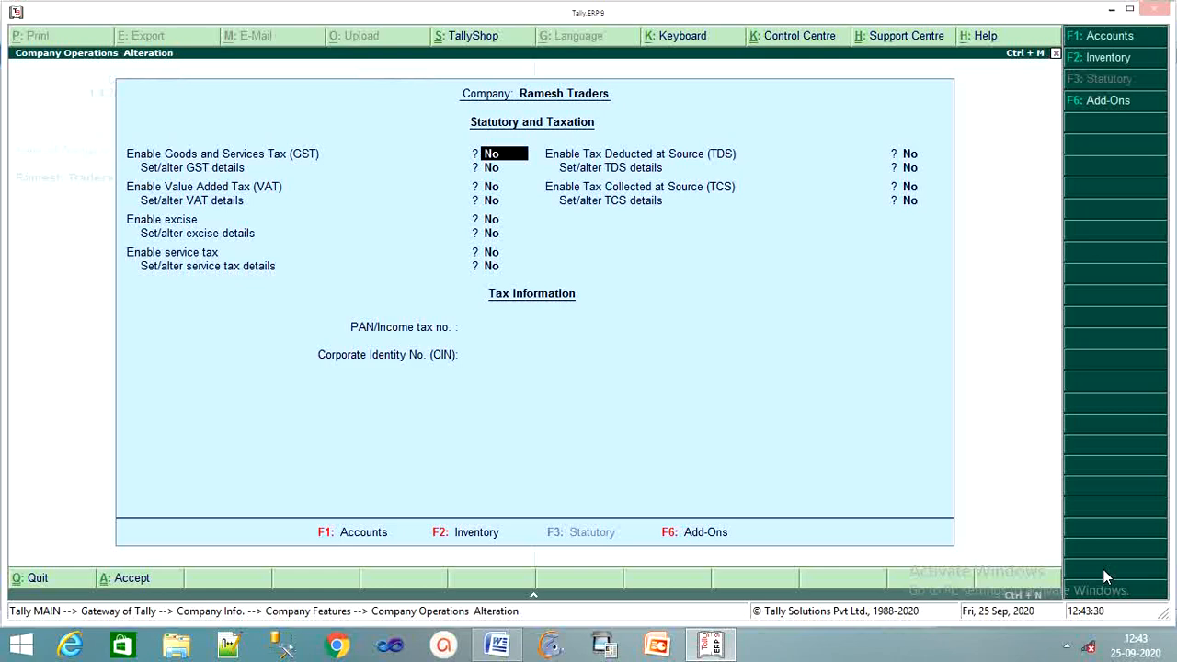
Step: Set Enable GST and Set/alter GST details to Yes
{"action": "type", "text": "y"}
{"action": "key", "text": "Return"}
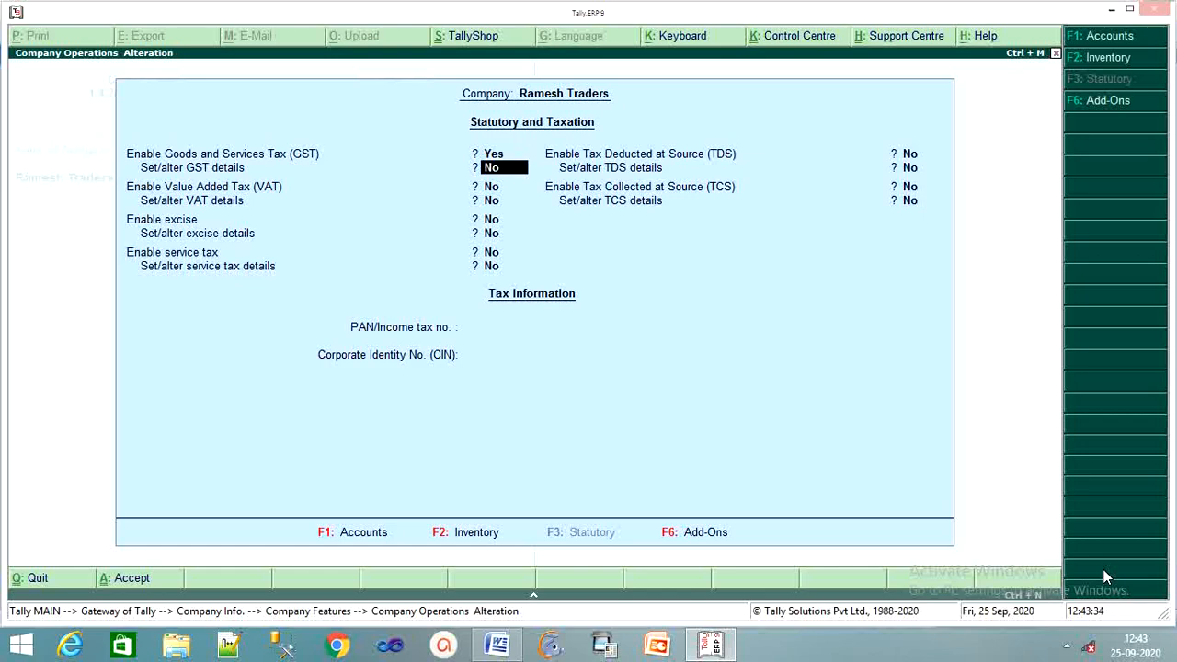
{"action": "type", "text": "y"}
{"action": "key", "text": "Return"}
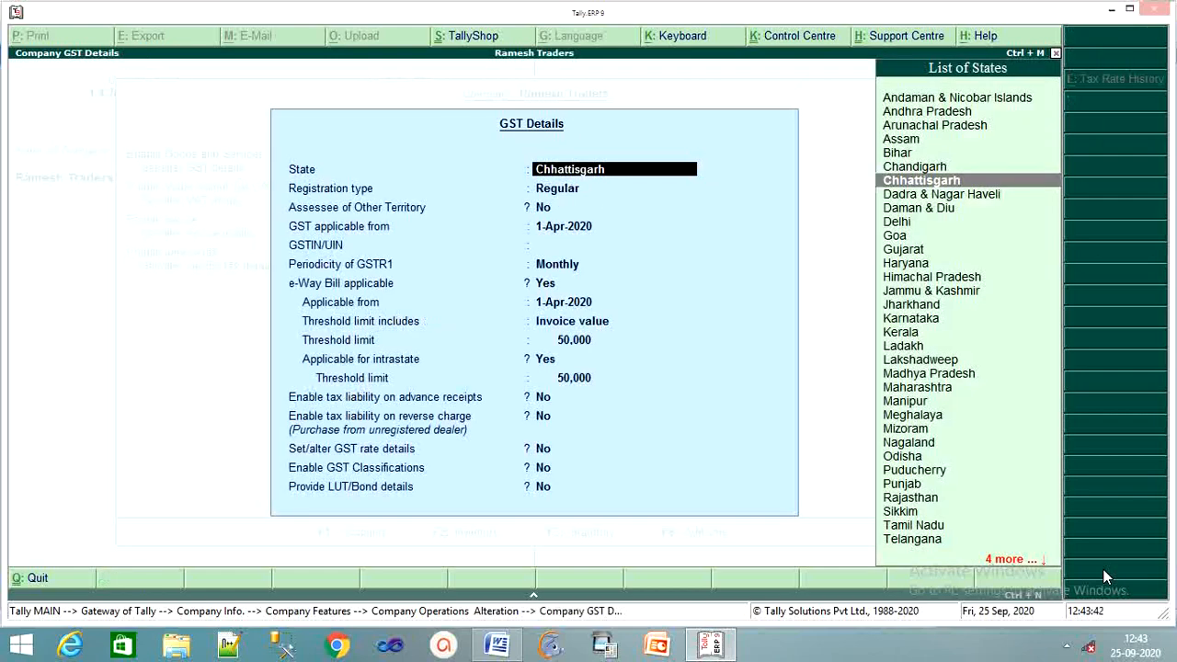
Step: Keep Chhattisgarh, Regular registration and 1-Apr-2020, then enter the company's GSTIN
{"action": "key", "text": "Return"}
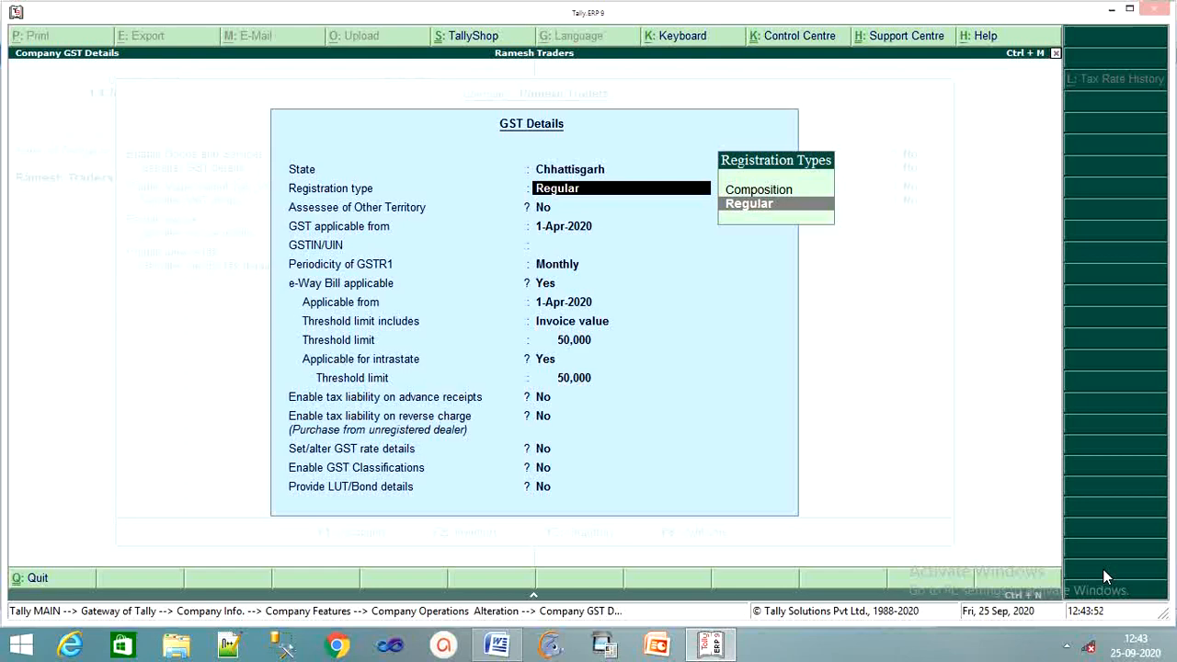
{"action": "key", "text": "Return"}
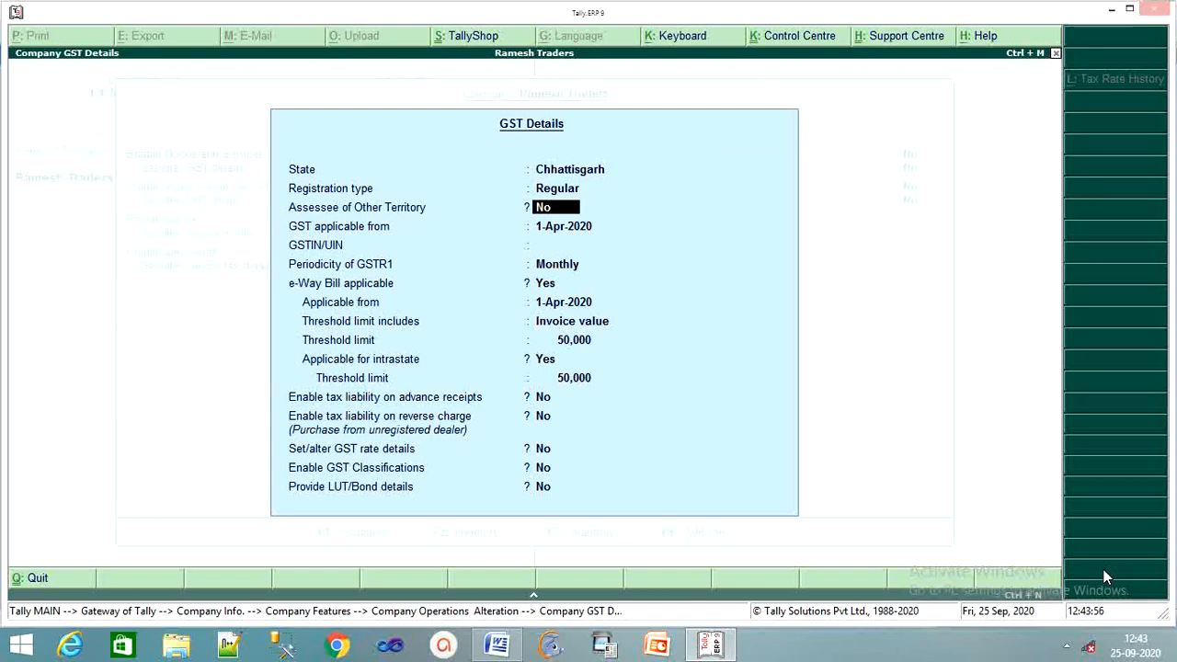
{"action": "key", "text": "Return"}
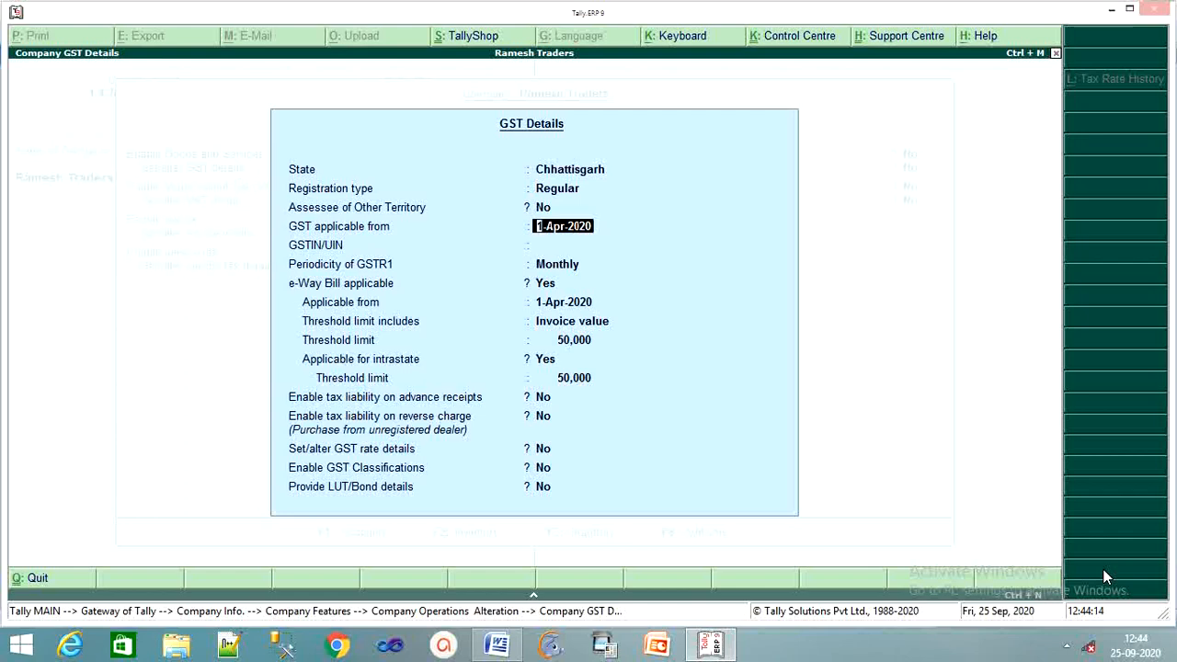
{"action": "key", "text": "Return"}
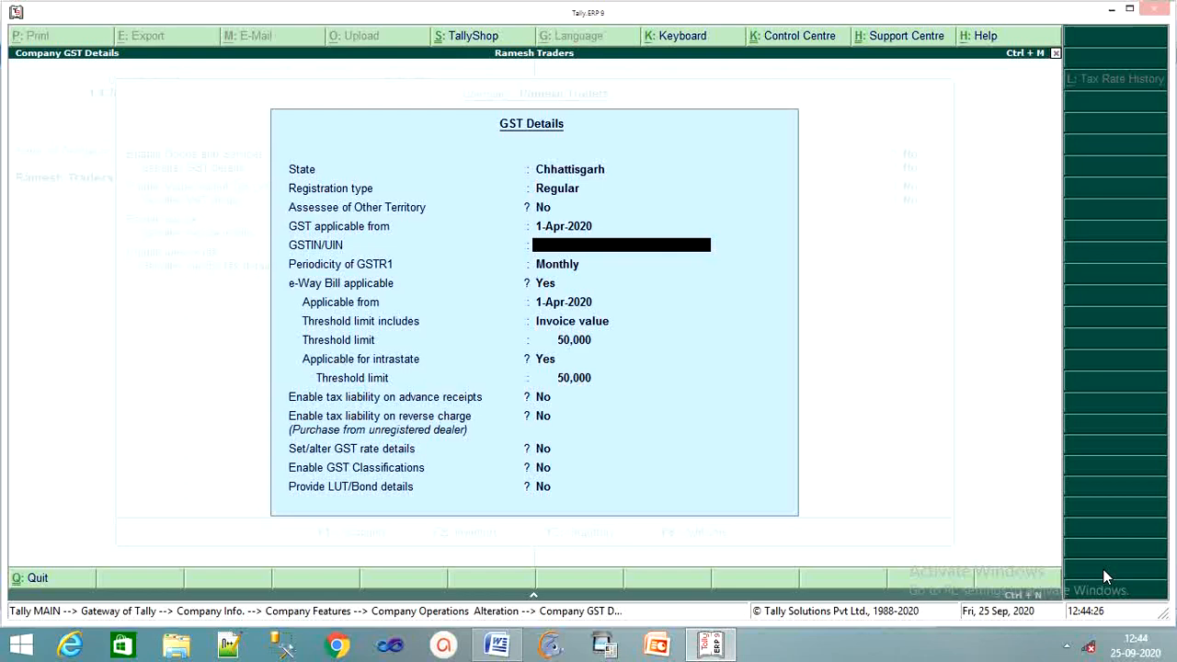
{"action": "type", "text": "22548ASDFGKH54"}
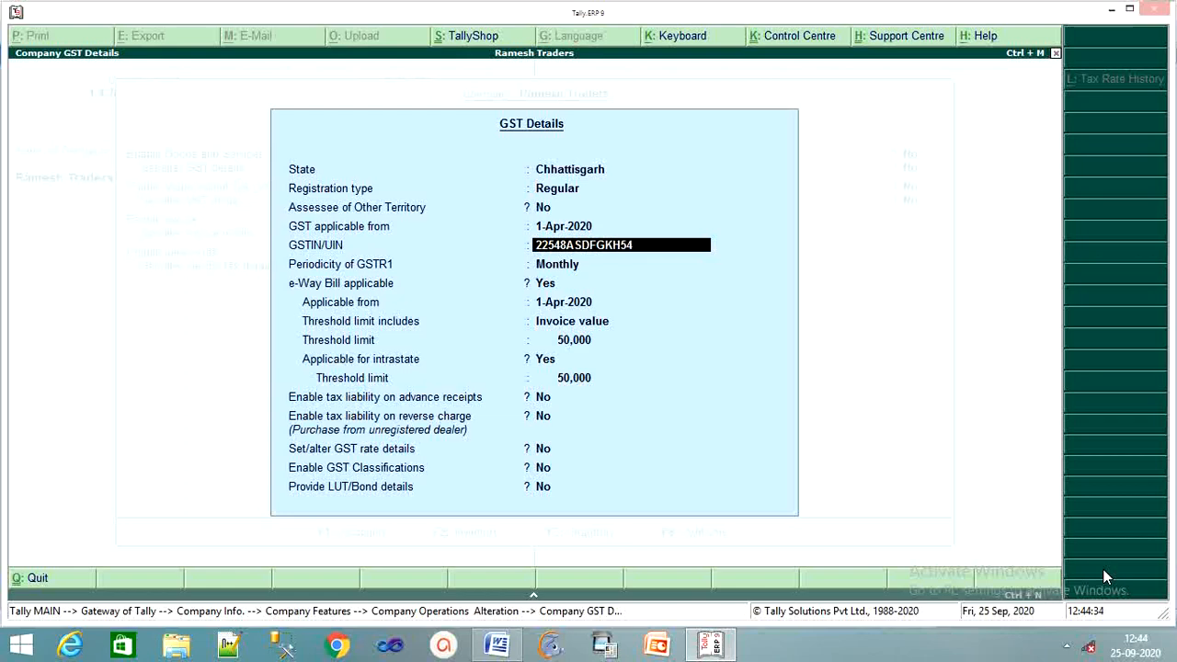
{"action": "key", "text": "Return"}
{"action": "key", "text": "Return"}
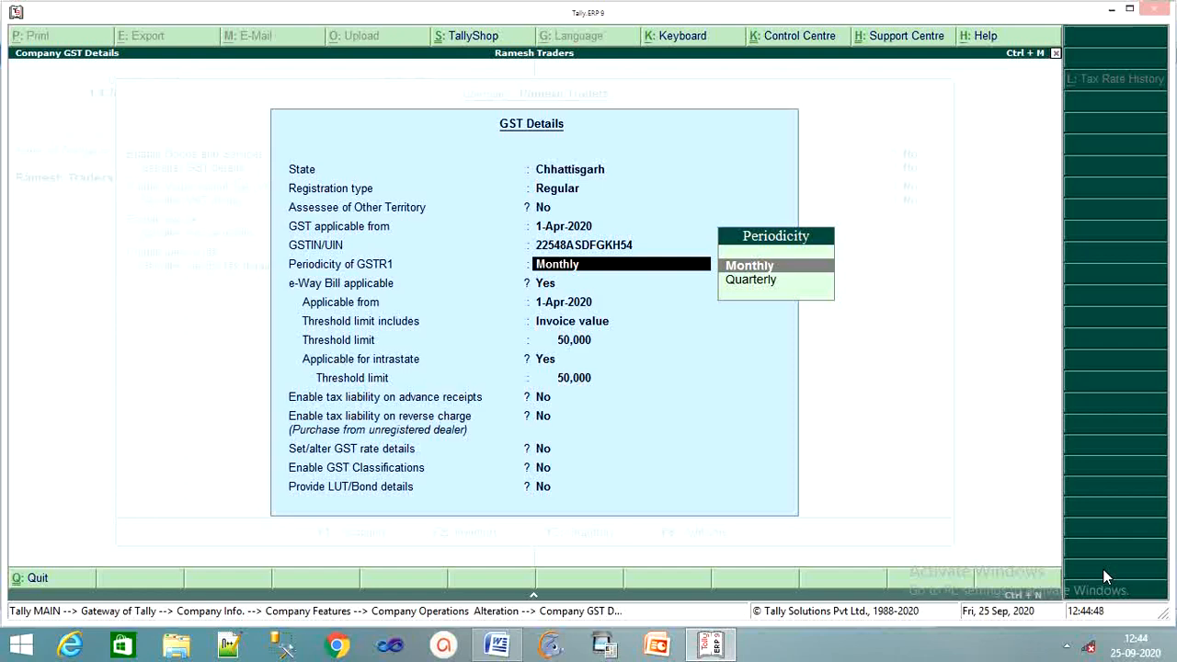
Step: Keep monthly GSTR1 and e-Way Bill on invoice value above 50,000, and finish GST details
{"action": "key", "text": "Return"}
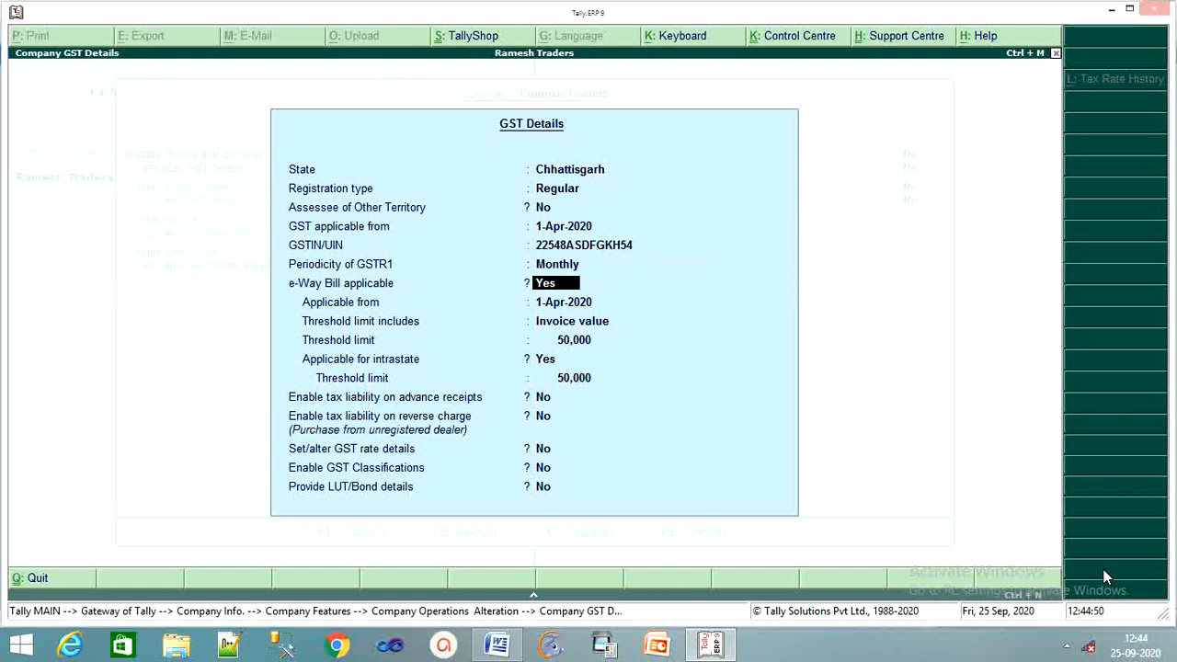
{"action": "key", "text": "Return"}
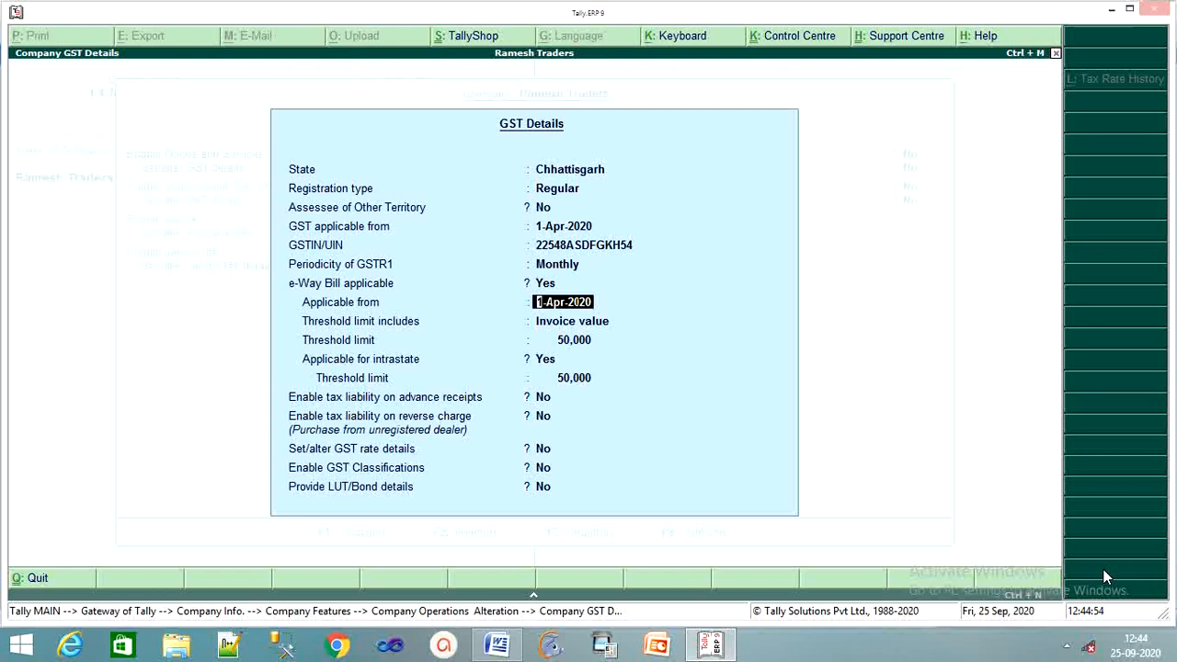
{"action": "key", "text": "Return"}
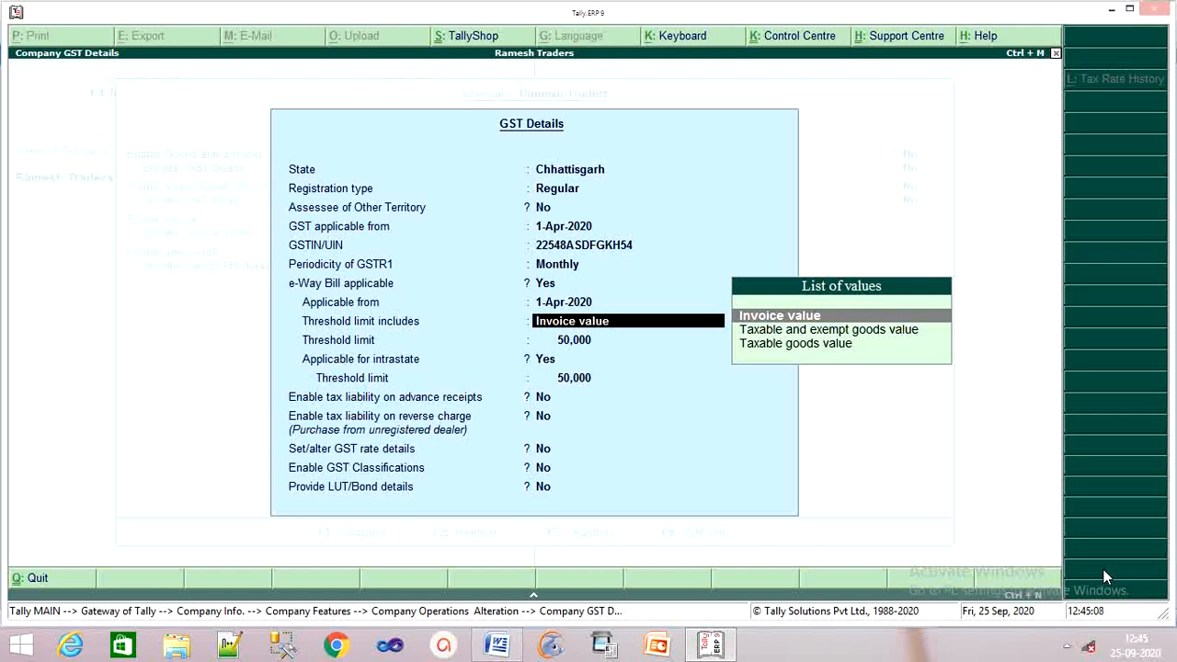
{"action": "key", "text": "Return"}
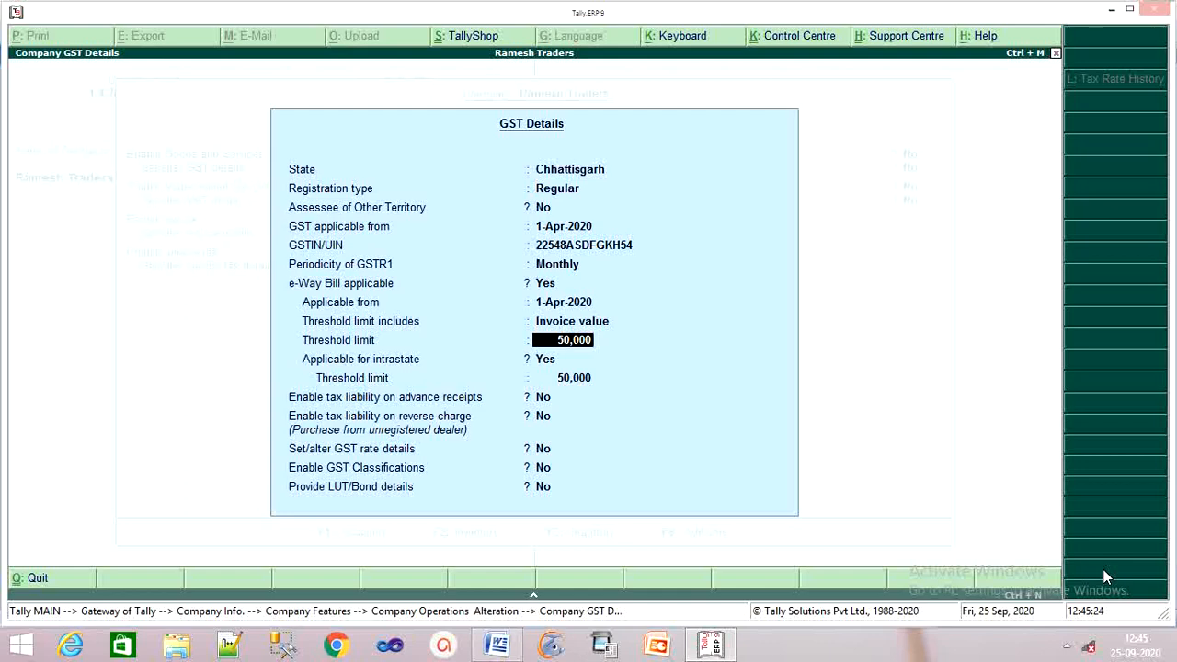
{"action": "key", "text": "Return"}
{"action": "key", "text": "Return"}
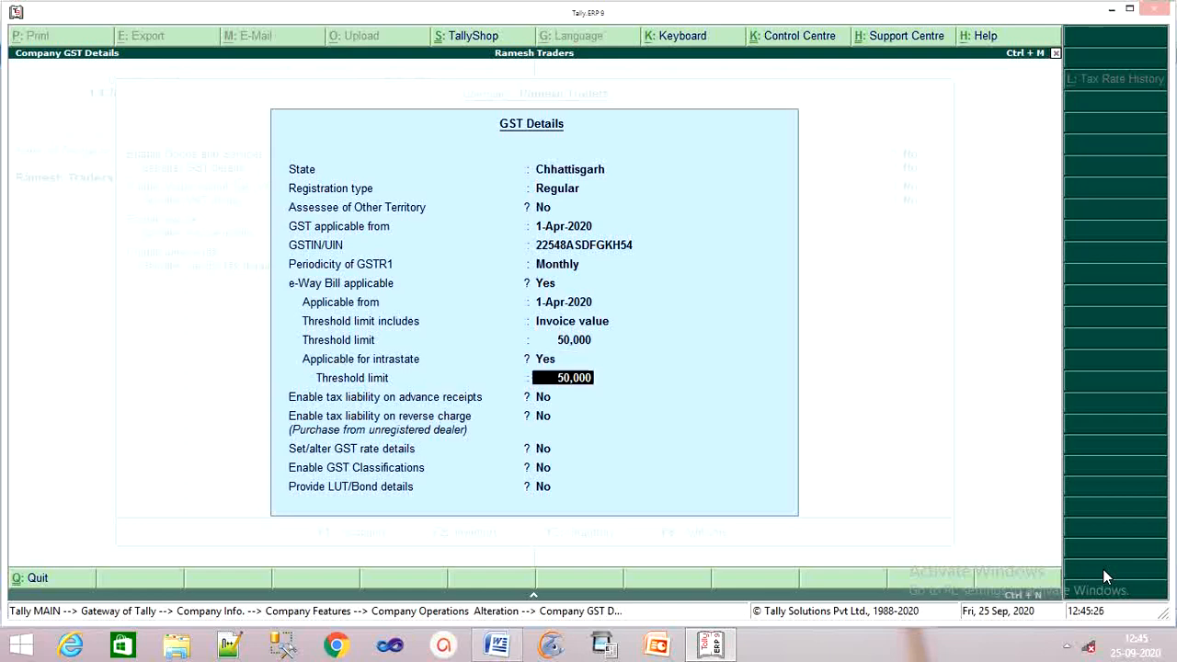
{"action": "key", "text": "Return"}
{"action": "key", "text": "Return"}
{"action": "key", "text": "Return"}
{"action": "key", "text": "Return"}
{"action": "key", "text": "Return"}
{"action": "key", "text": "Return"}
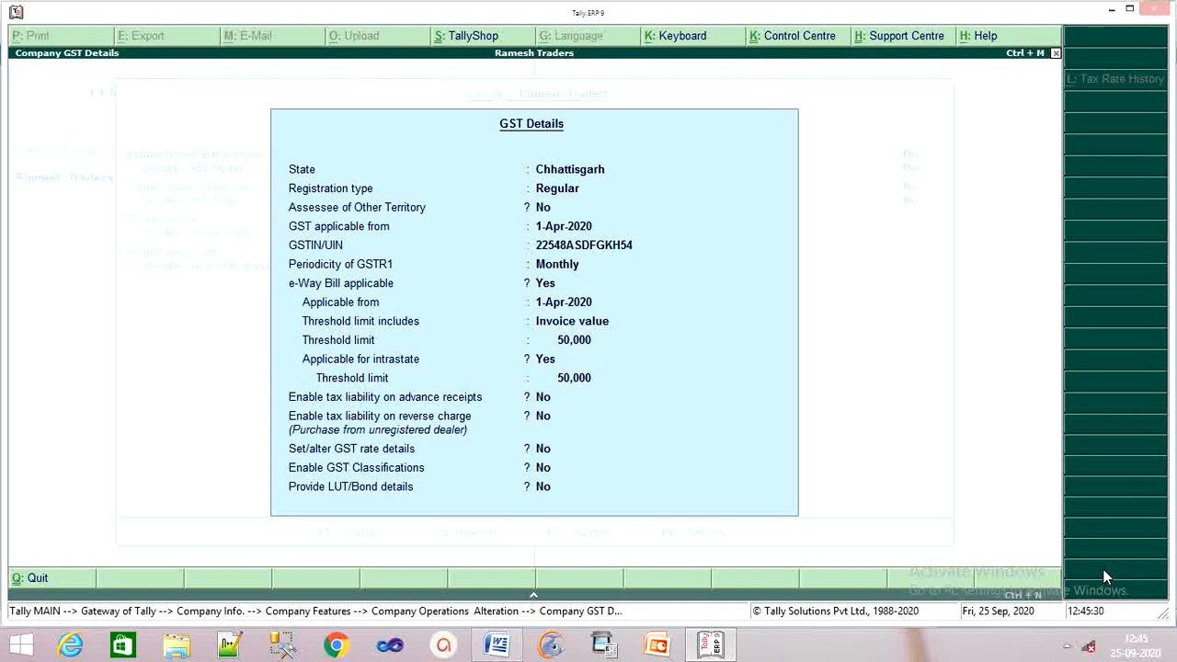
{"action": "key", "text": "Return"}
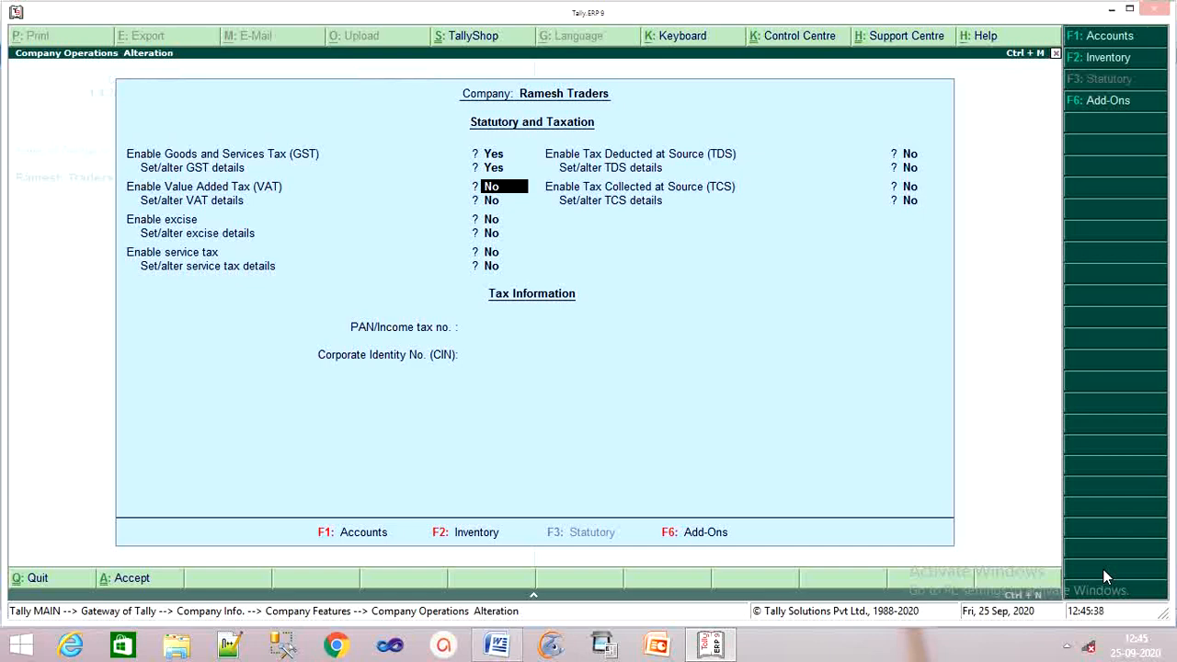
Step: Leave VAT, excise, service tax, TDS, TCS, PAN and CIN off/blank and save
{"action": "key", "text": "Return"}
{"action": "key", "text": "Return"}
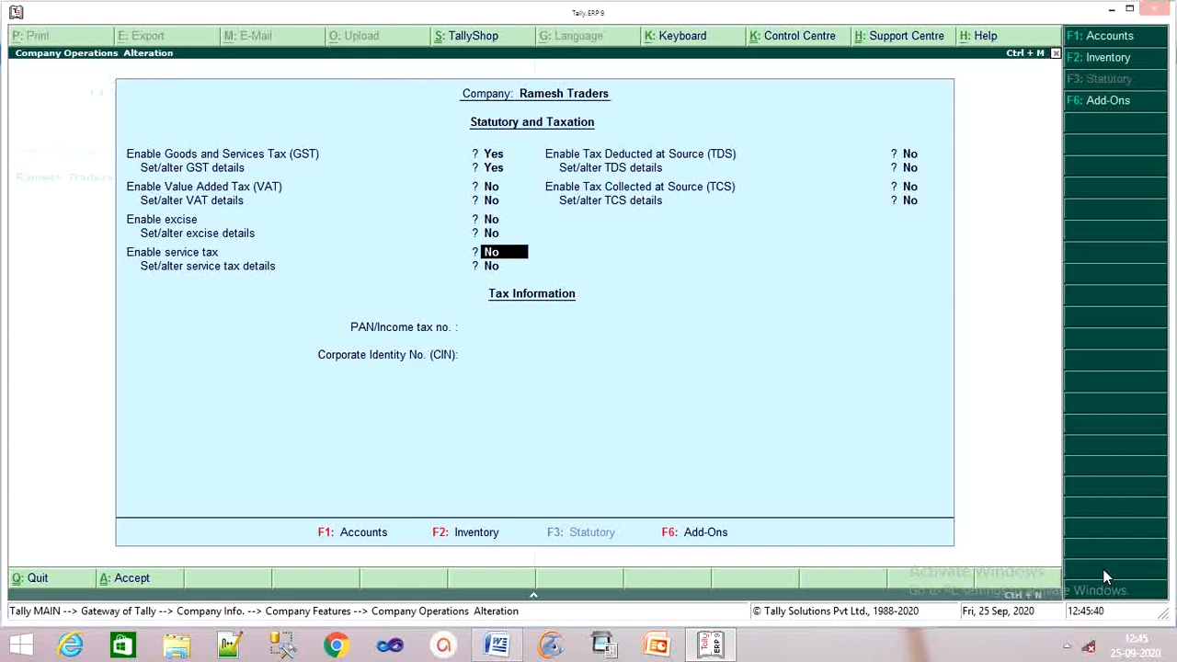
{"action": "key", "text": "Return"}
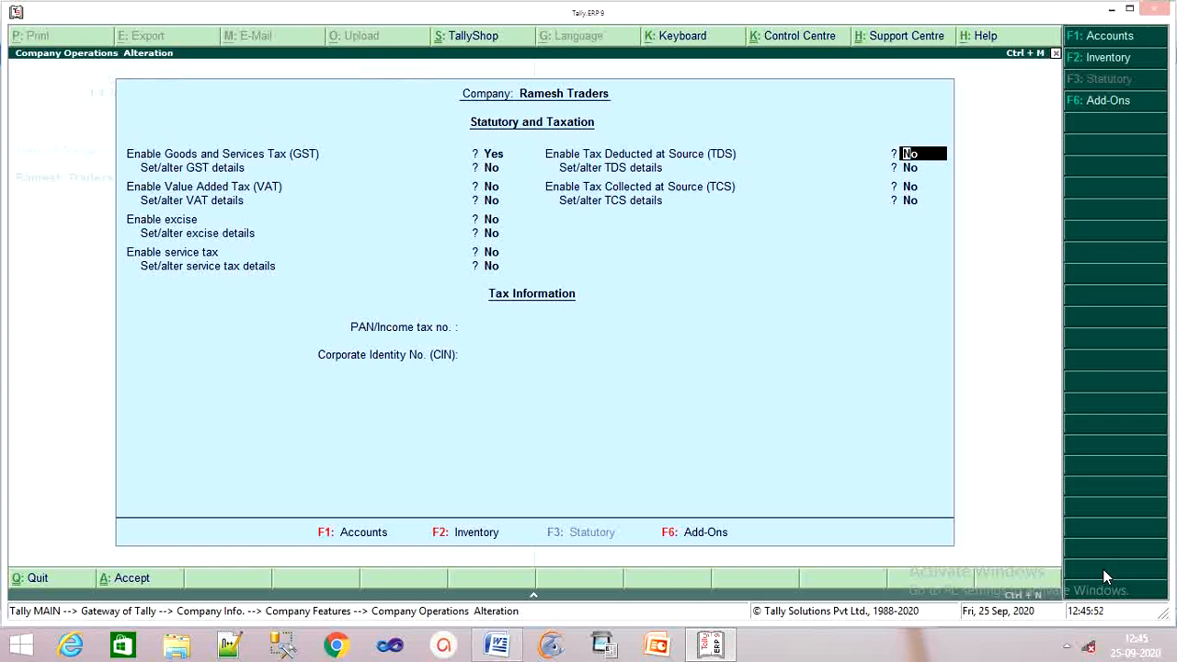
{"action": "key", "text": "Return"}
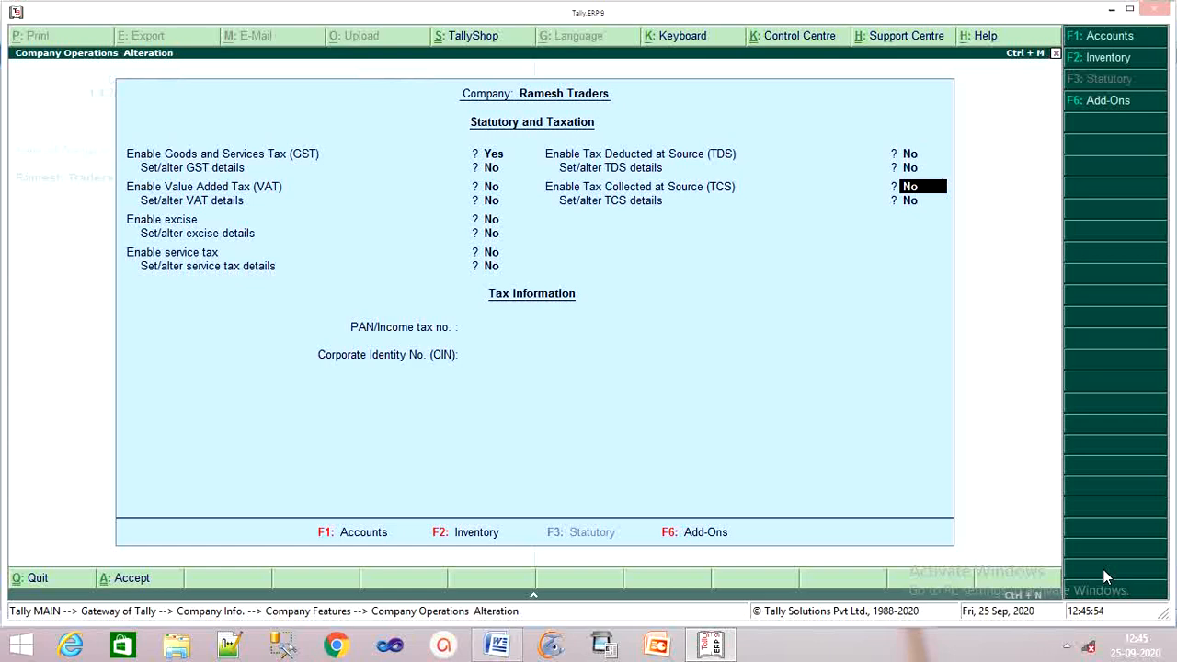
{"action": "key", "text": "Return"}
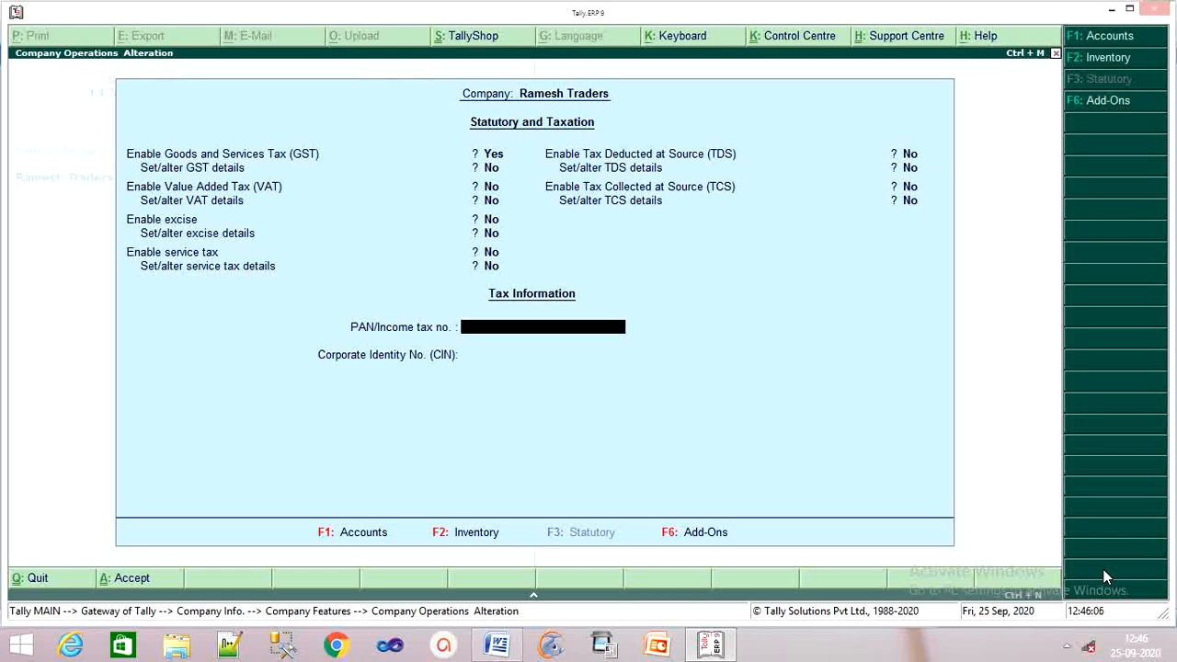
{"action": "key", "text": "Return"}
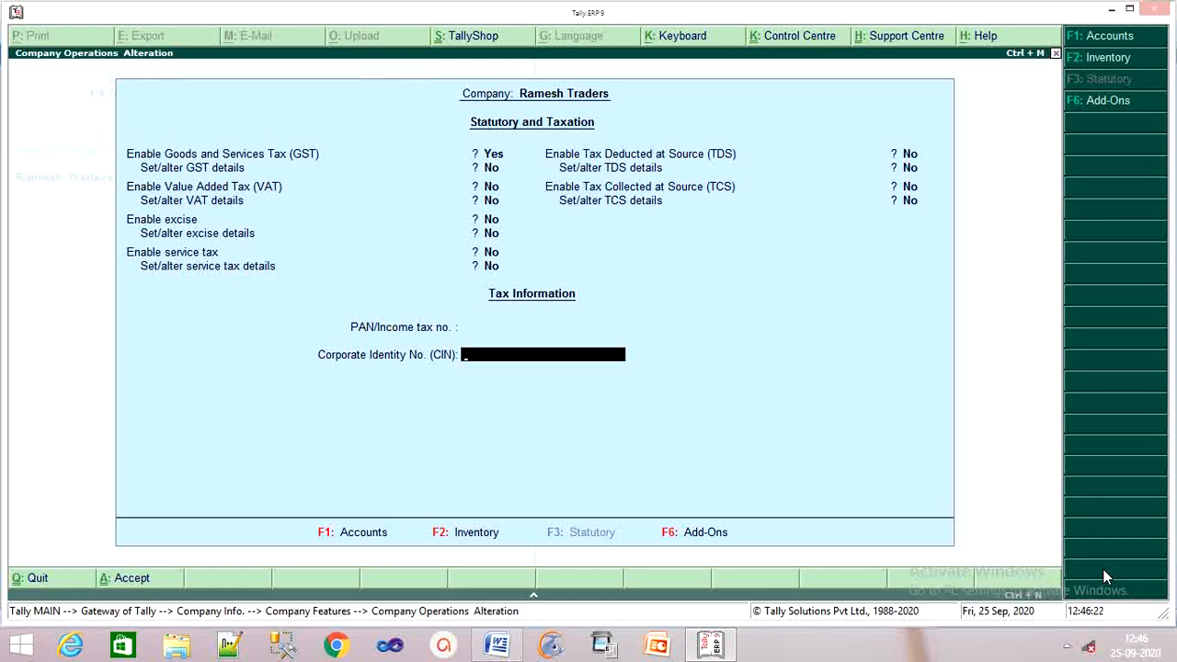
{"action": "key", "text": "Return"}
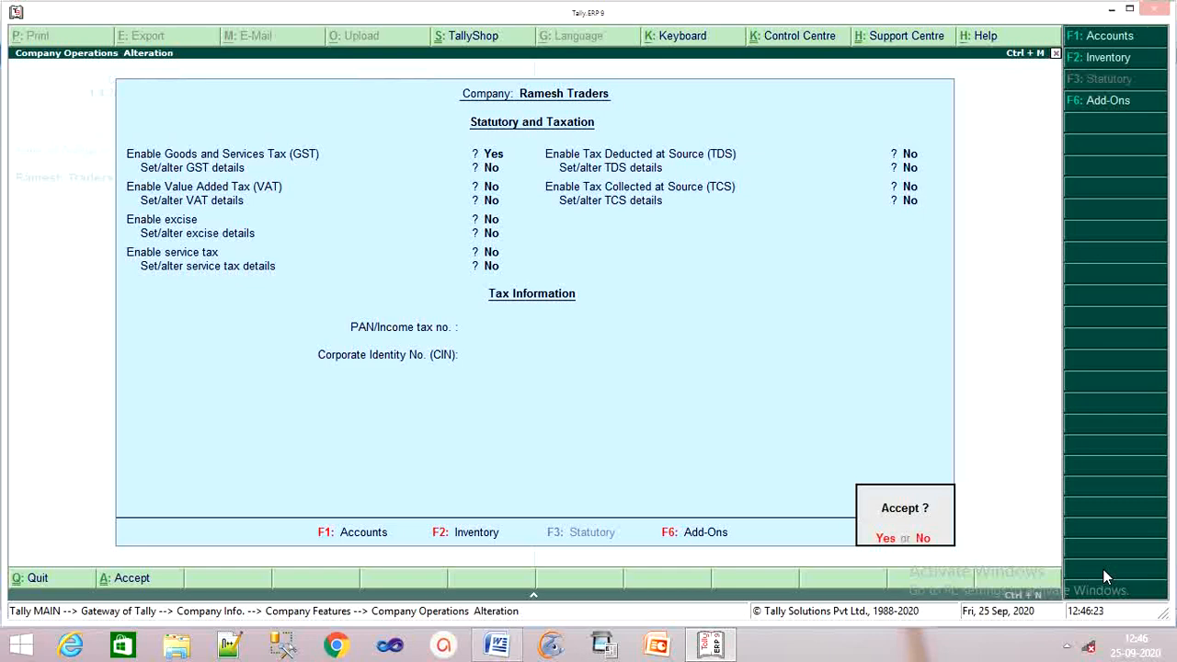
{"action": "key", "text": "Return"}
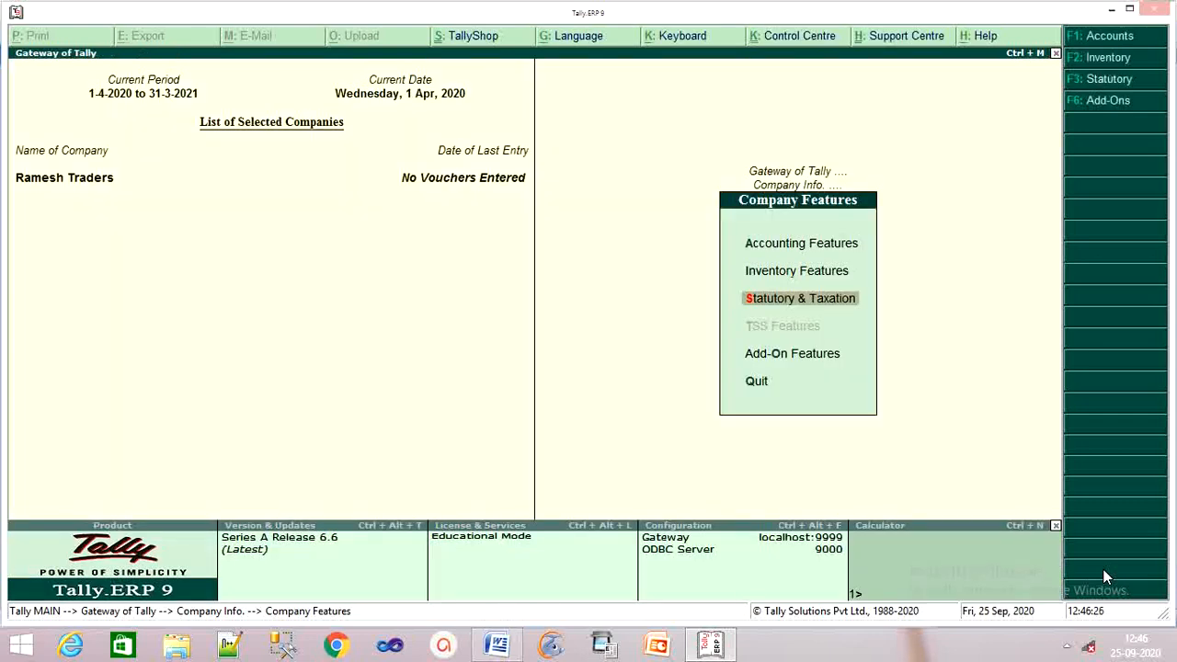
Step: Reopen the Company Features menu and enter Ramesh Traders' Inventory Features settings
{"action": "key", "text": "Escape"}
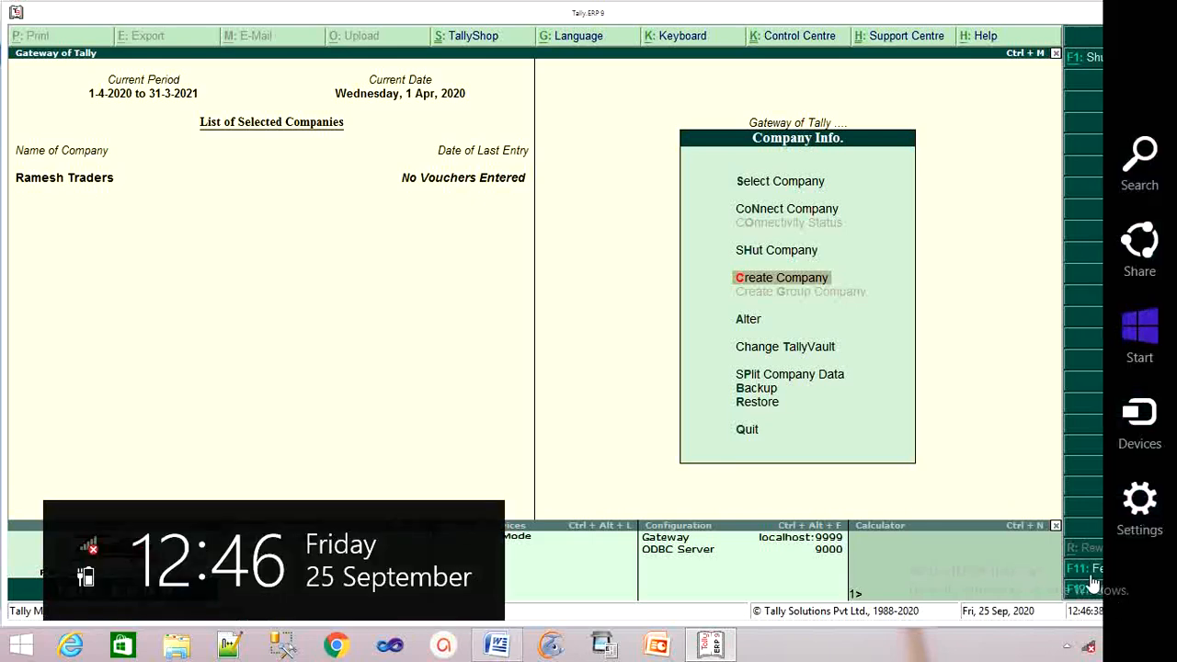
{"action": "left_click", "coordinate": [1090, 574]}
{"action": "key", "text": "Down"}
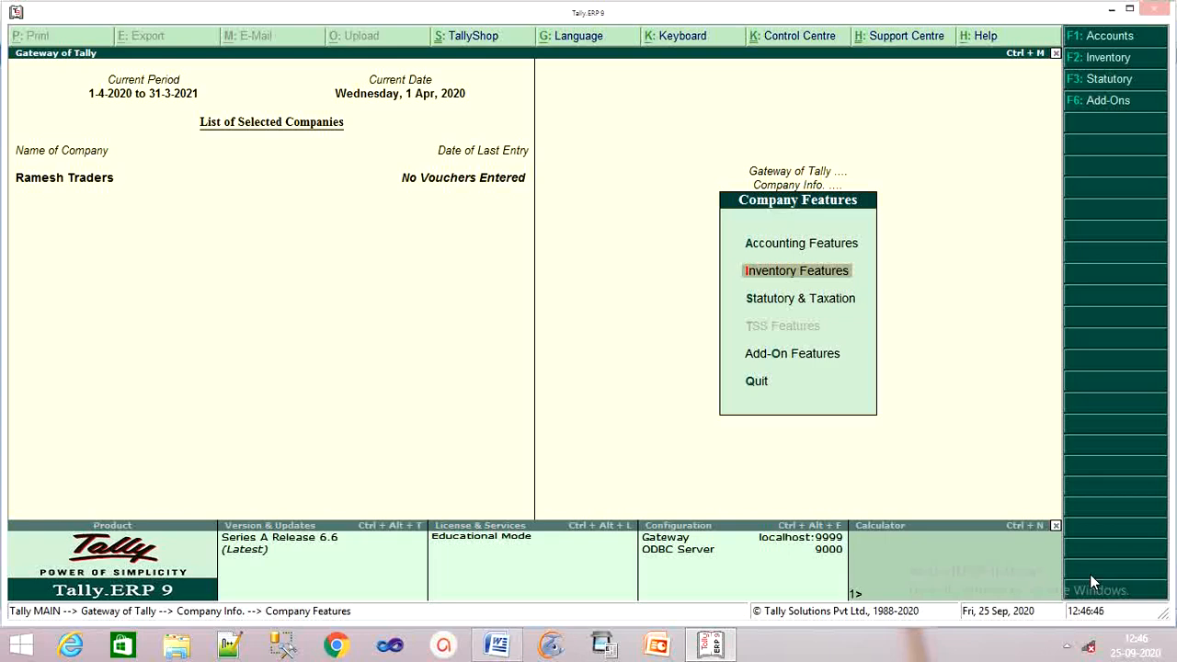
{"action": "key", "text": "Return"}
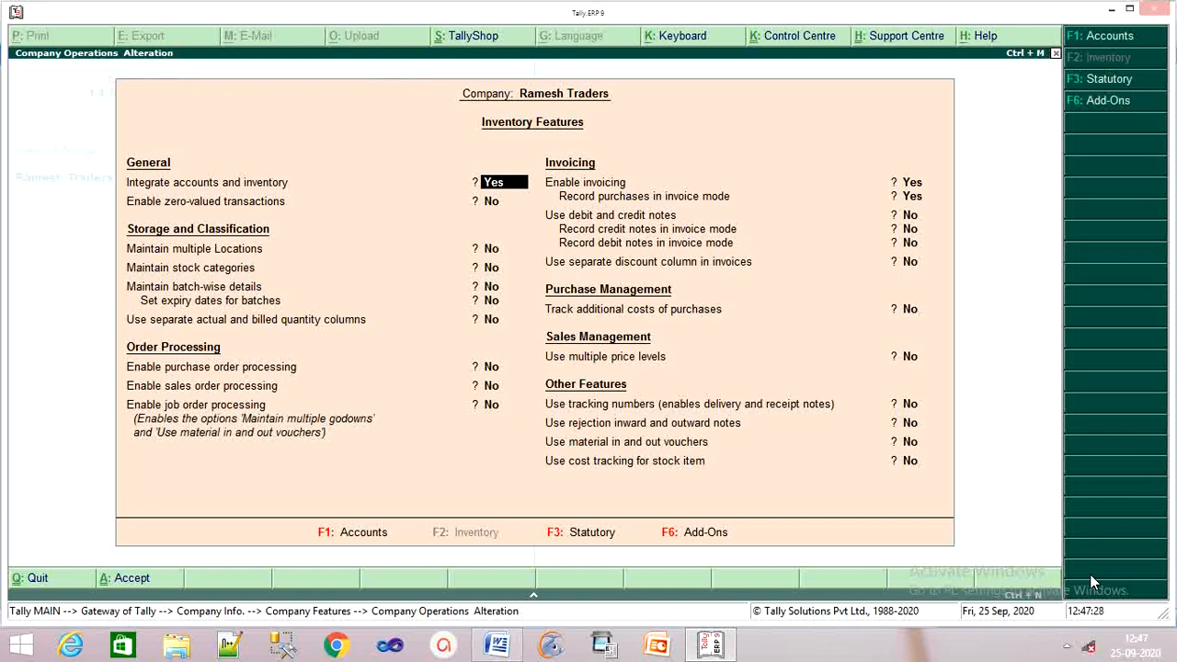
Step: Set Maintain multiple Locations to Yes and accept the remaining inventory feature settings
{"action": "key", "text": "Return"}
{"action": "key", "text": "Return"}
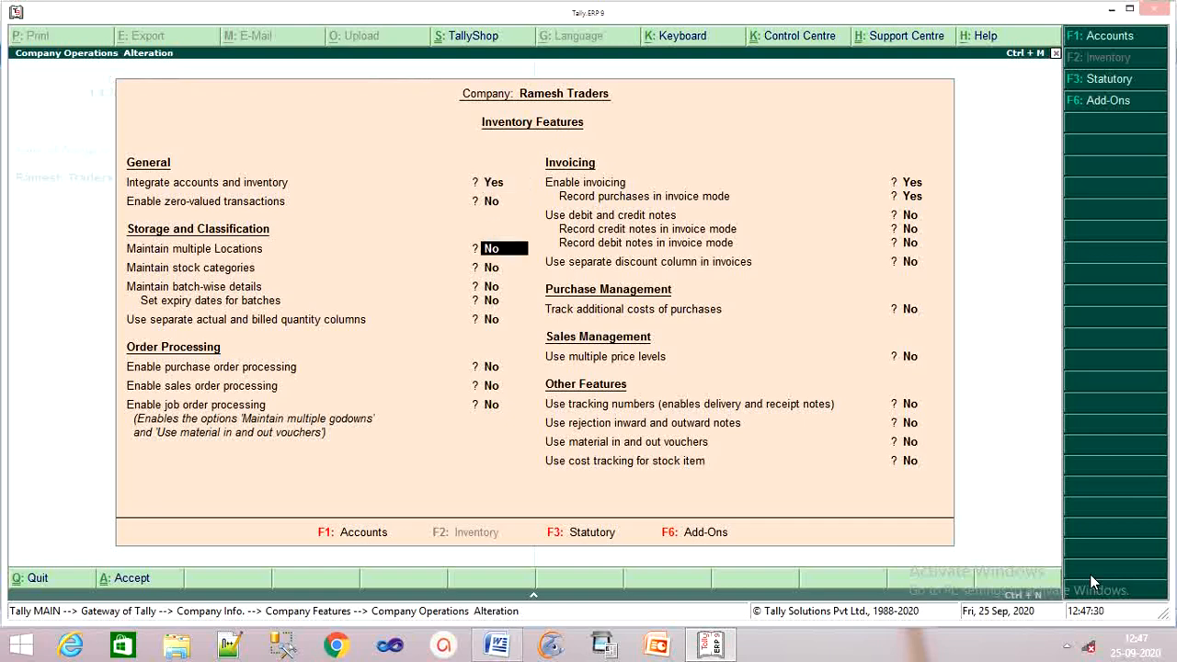
{"action": "type", "text": "y"}
{"action": "key", "text": "Return"}
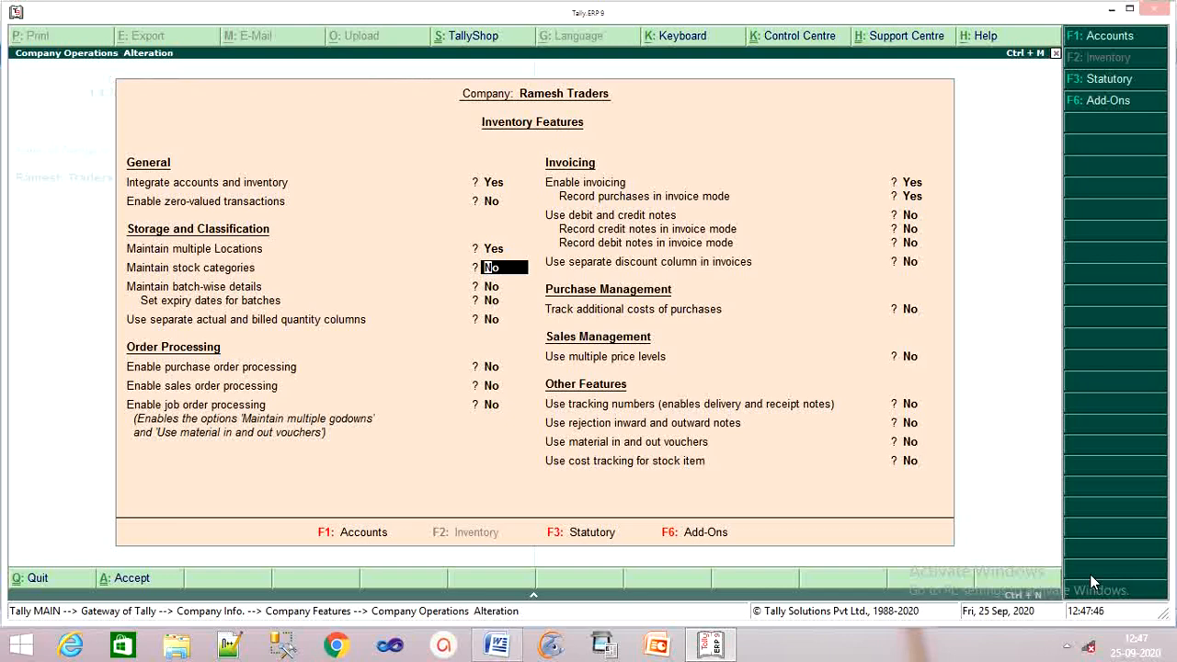
{"action": "key", "text": "Return"}
{"action": "key", "text": "Return"}
{"action": "key", "text": "Return"}
{"action": "key", "text": "Return"}
{"action": "key", "text": "Return"}
{"action": "key", "text": "Return"}
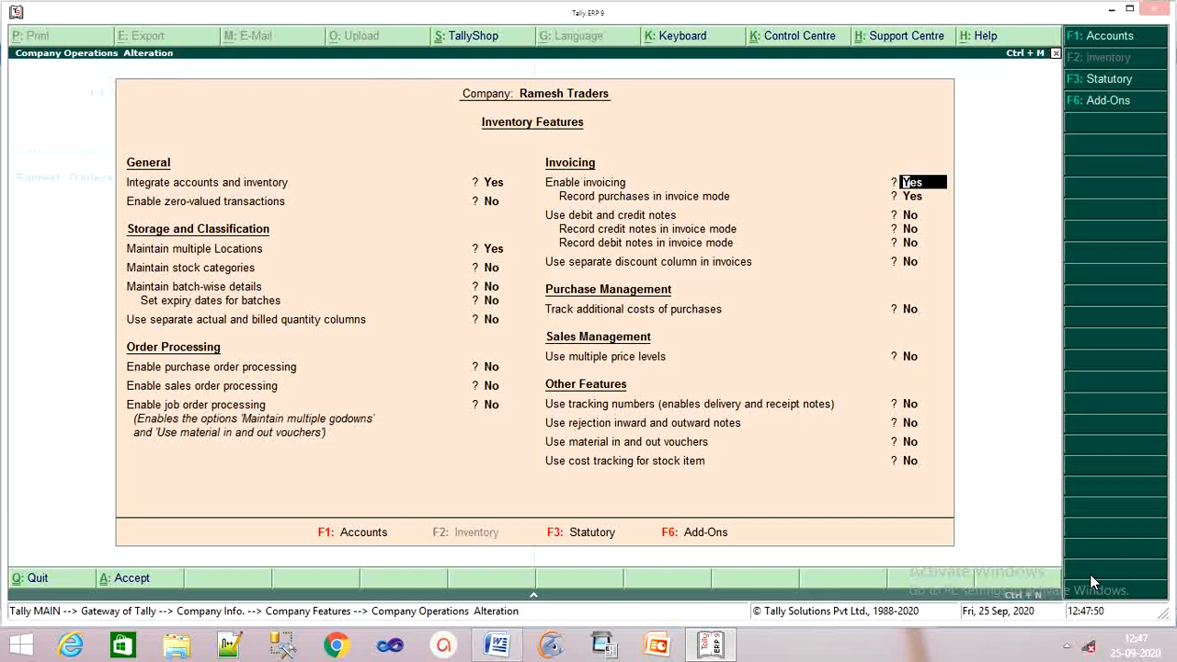
{"action": "key", "text": "Return"}
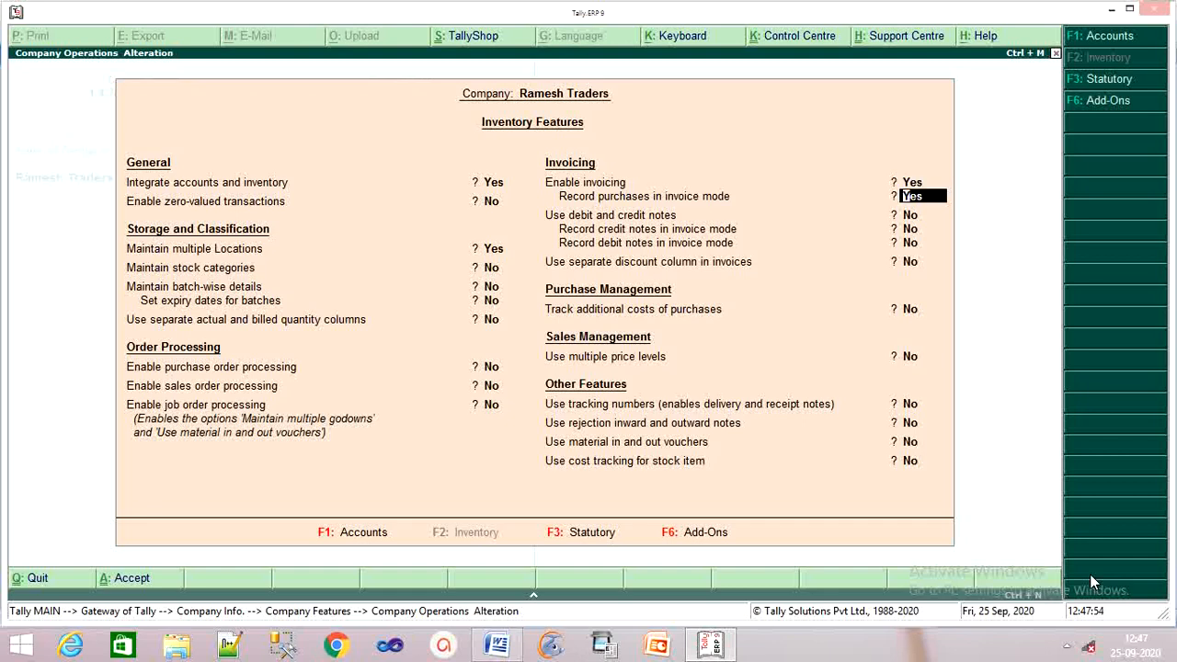
{"action": "key", "text": "Return"}
{"action": "key", "text": "Return"}
{"action": "key", "text": "Return"}
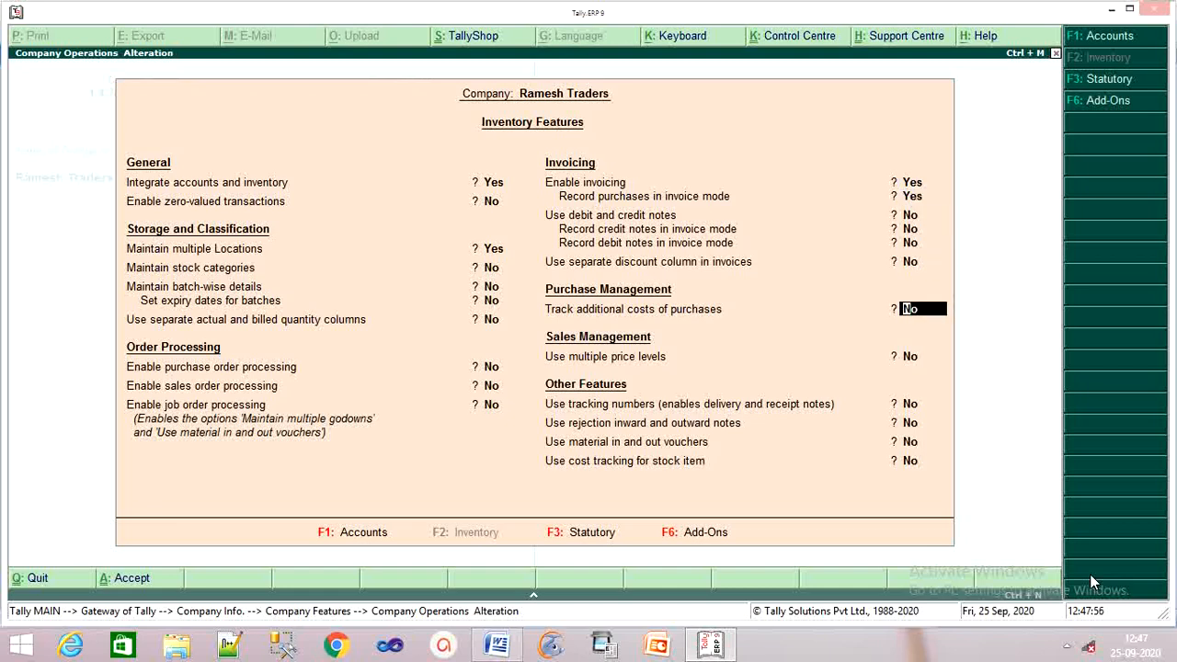
{"action": "key", "text": "Return"}
{"action": "key", "text": "Return"}
{"action": "key", "text": "Return"}
{"action": "key", "text": "Return"}
{"action": "key", "text": "Return"}
{"action": "key", "text": "Return"}
{"action": "key", "text": "Return"}
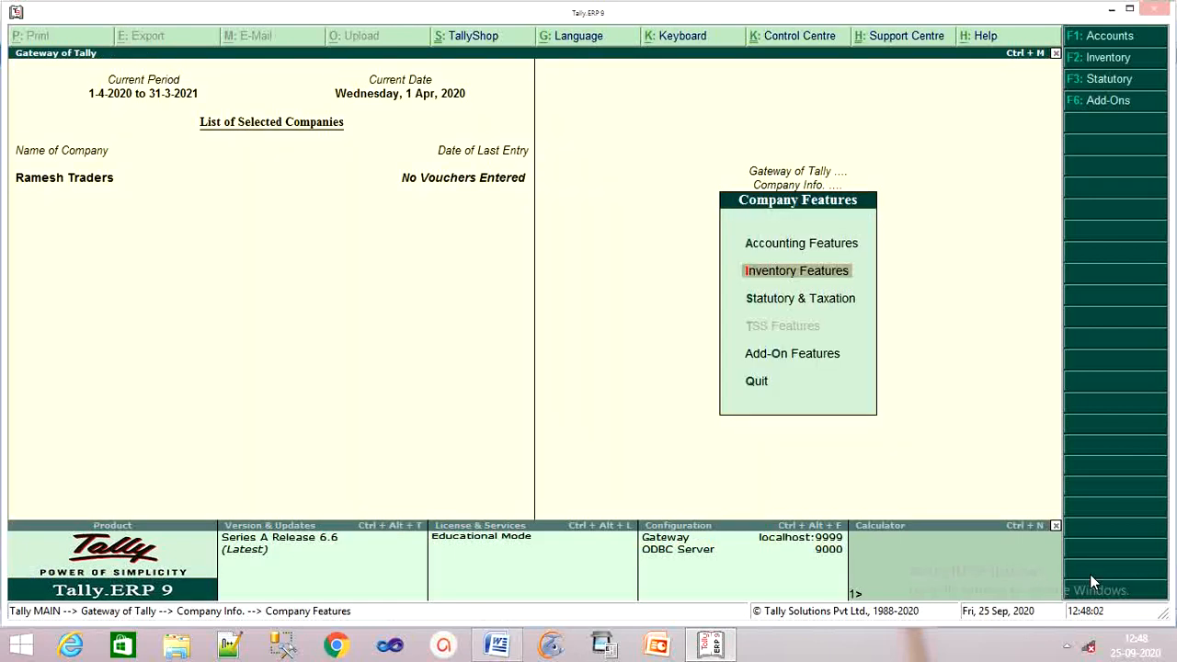
Step: Go from Gateway of Tally to Inventory Info > Locations > Create for a single location
{"action": "key", "text": "Escape"}
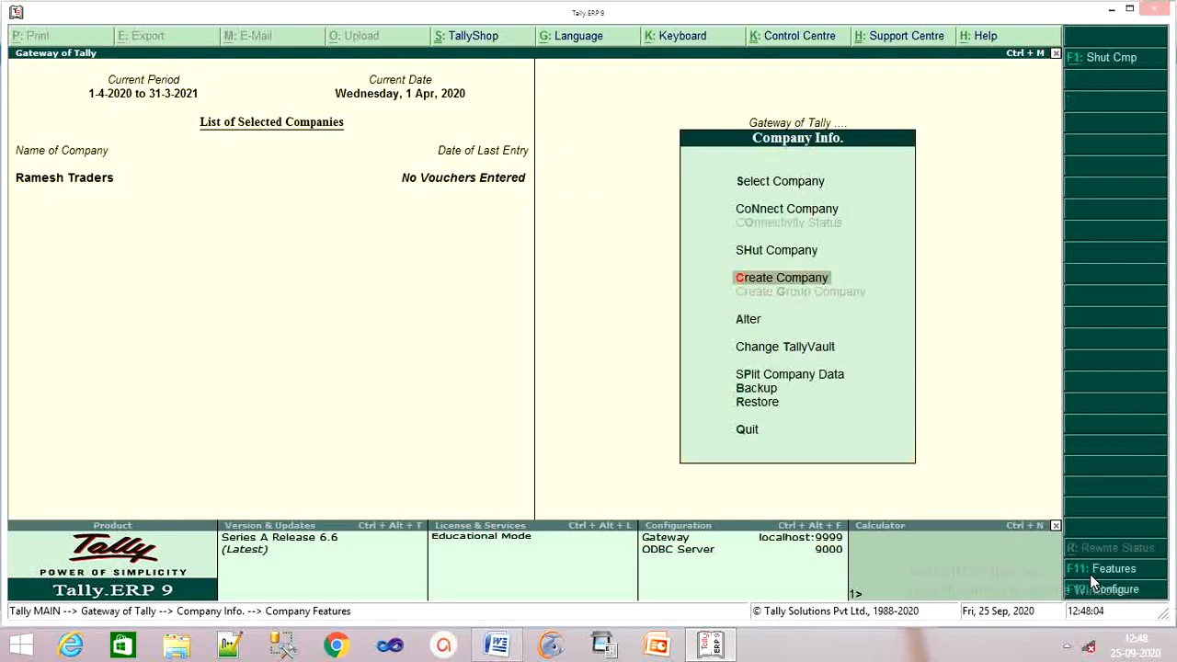
{"action": "key", "text": "Escape"}
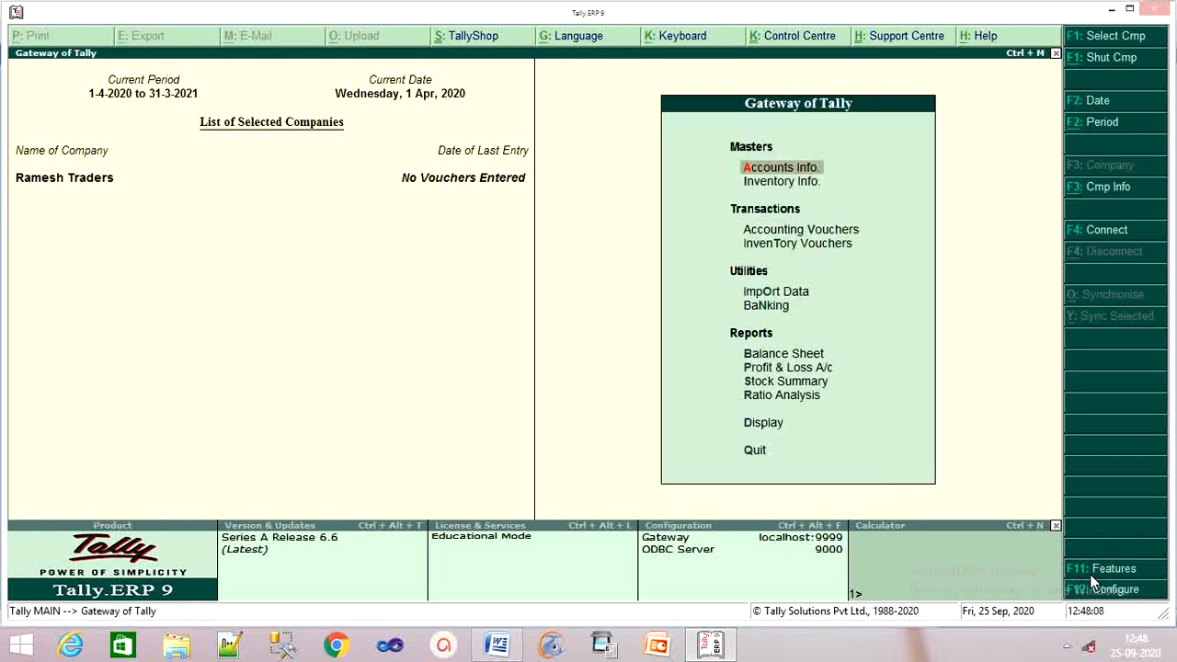
{"action": "key", "text": "Down"}
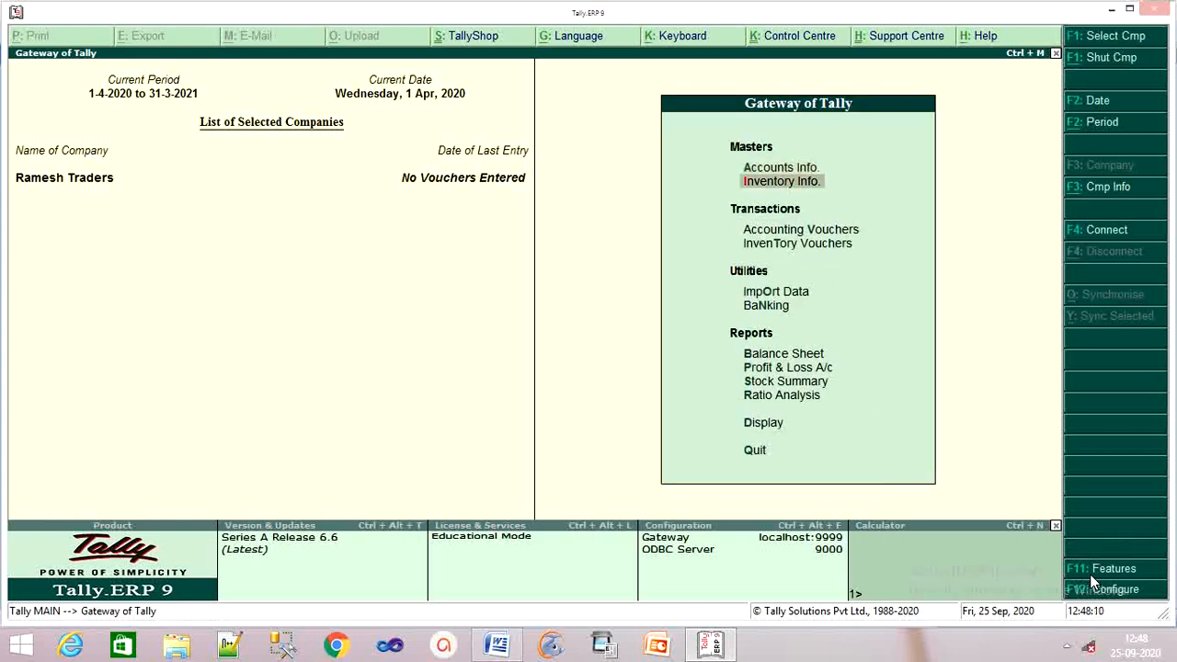
{"action": "key", "text": "Return"}
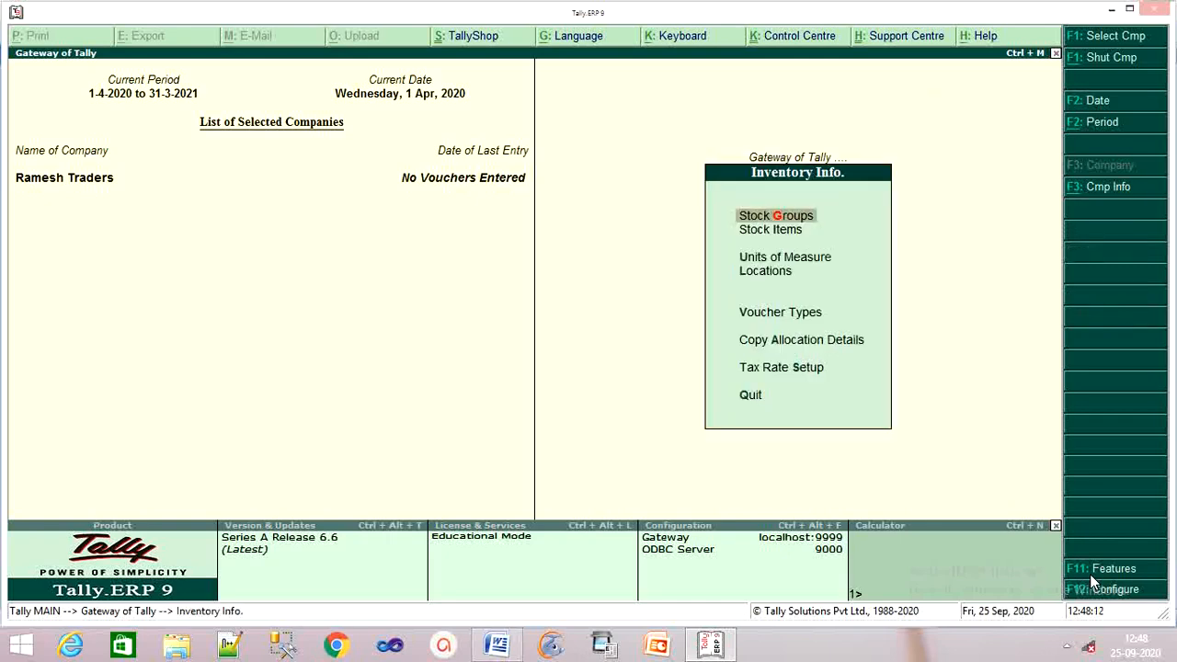
{"action": "key", "text": "Down"}
{"action": "key", "text": "Down"}
{"action": "key", "text": "Down"}
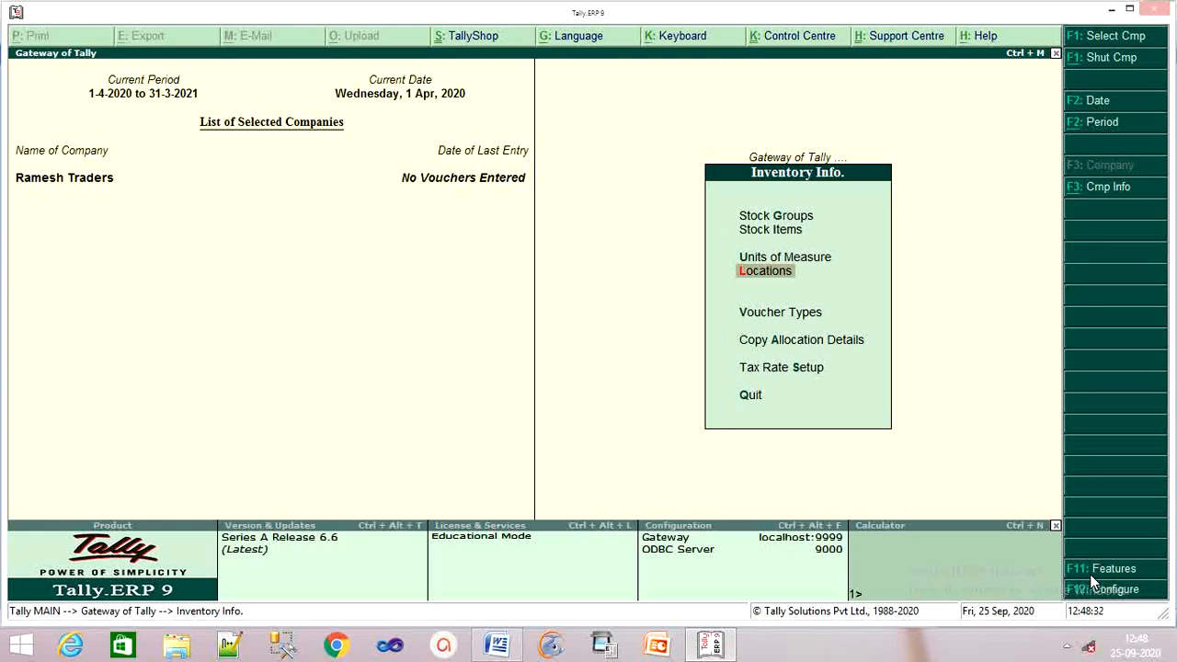
{"action": "key", "text": "Return"}
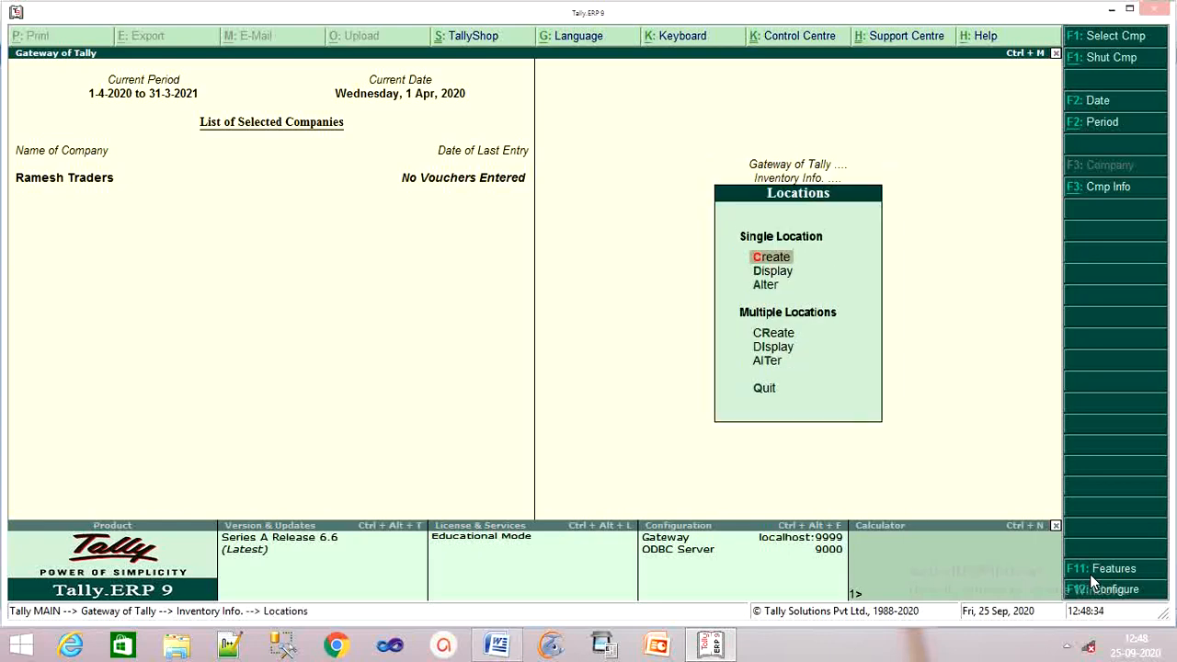
{"action": "key", "text": "Return"}
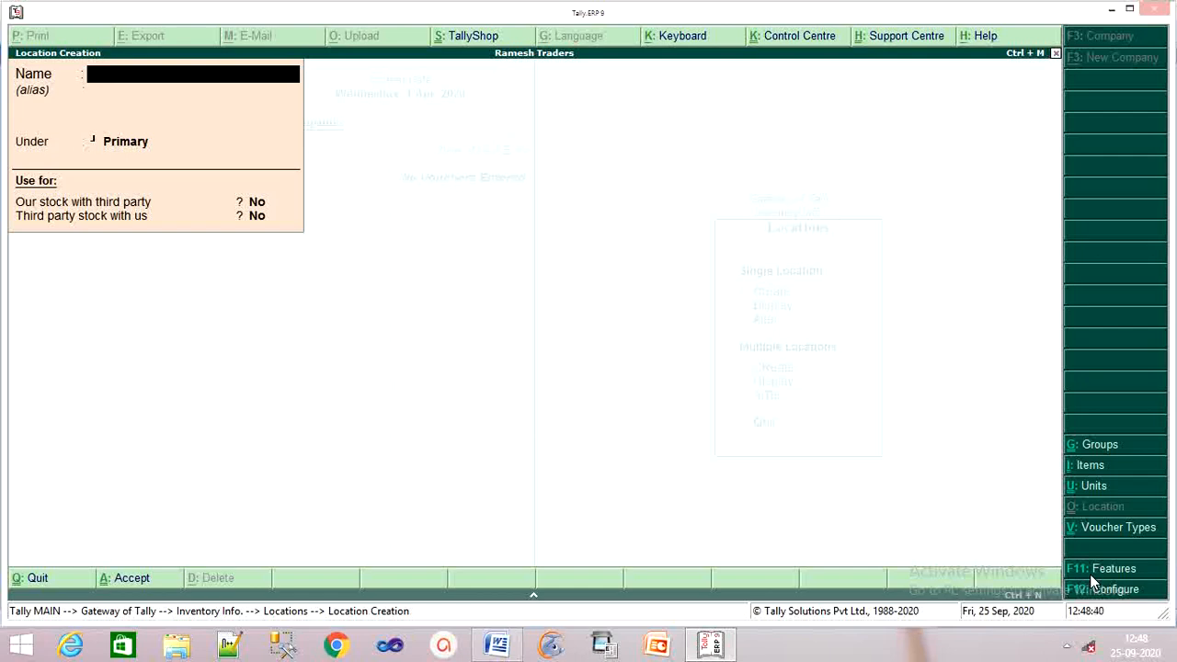
Step: Create and save the location 'Bilaspur Sarkanda' under Main Location
{"action": "type", "text": "Bilaspur Sar"}
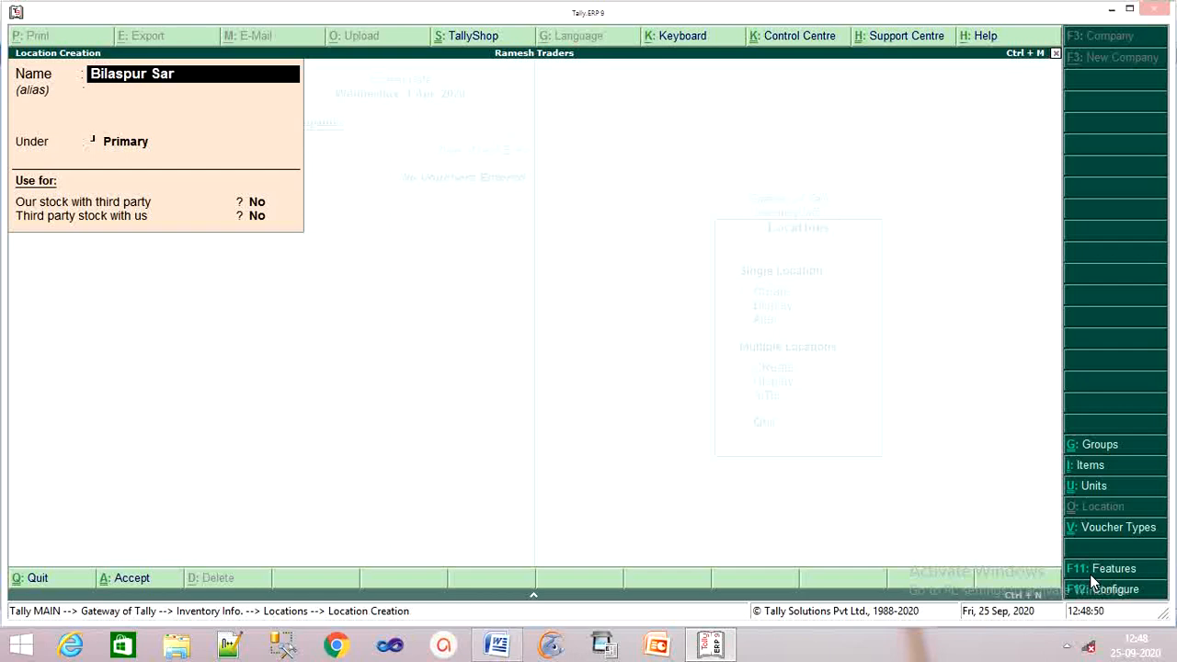
{"action": "type", "text": "kanda"}
{"action": "key", "text": "Return"}
{"action": "key", "text": "Return"}
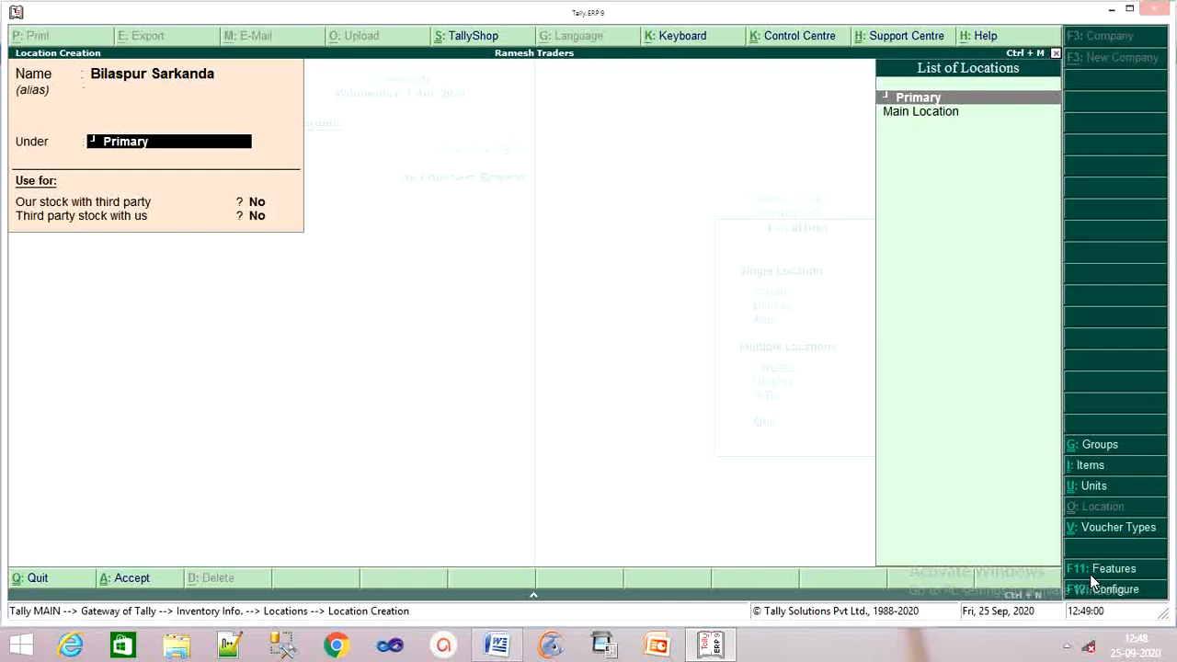
{"action": "key", "text": "Down"}
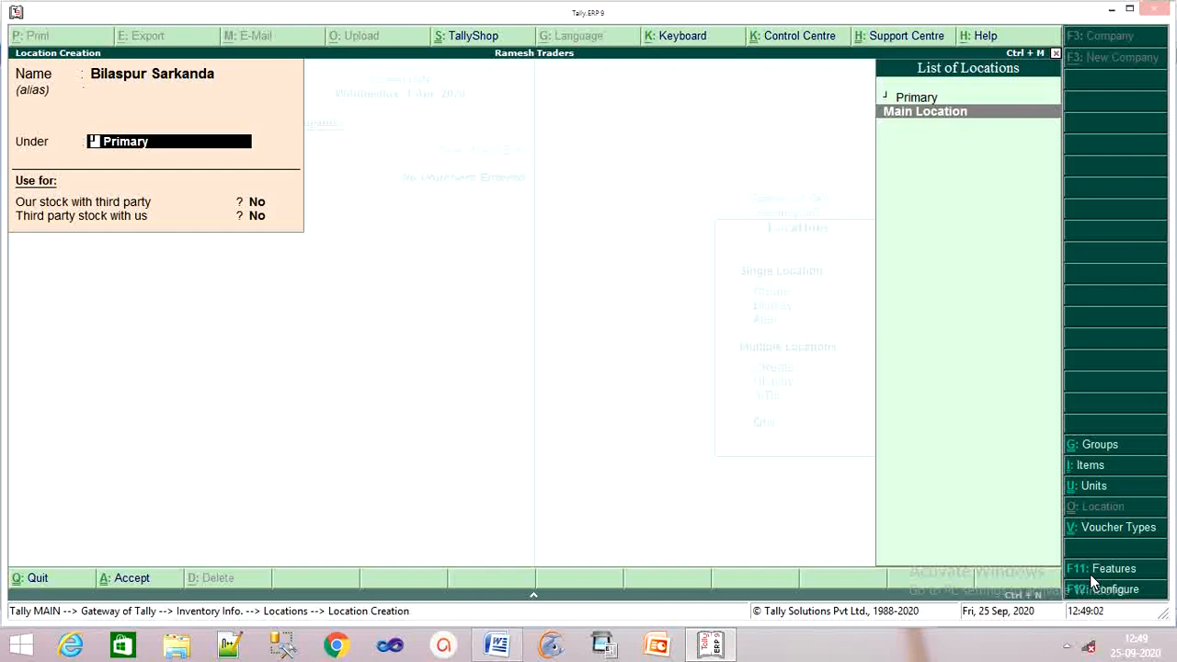
{"action": "key", "text": "Return"}
{"action": "key", "text": "Return"}
{"action": "key", "text": "Return"}
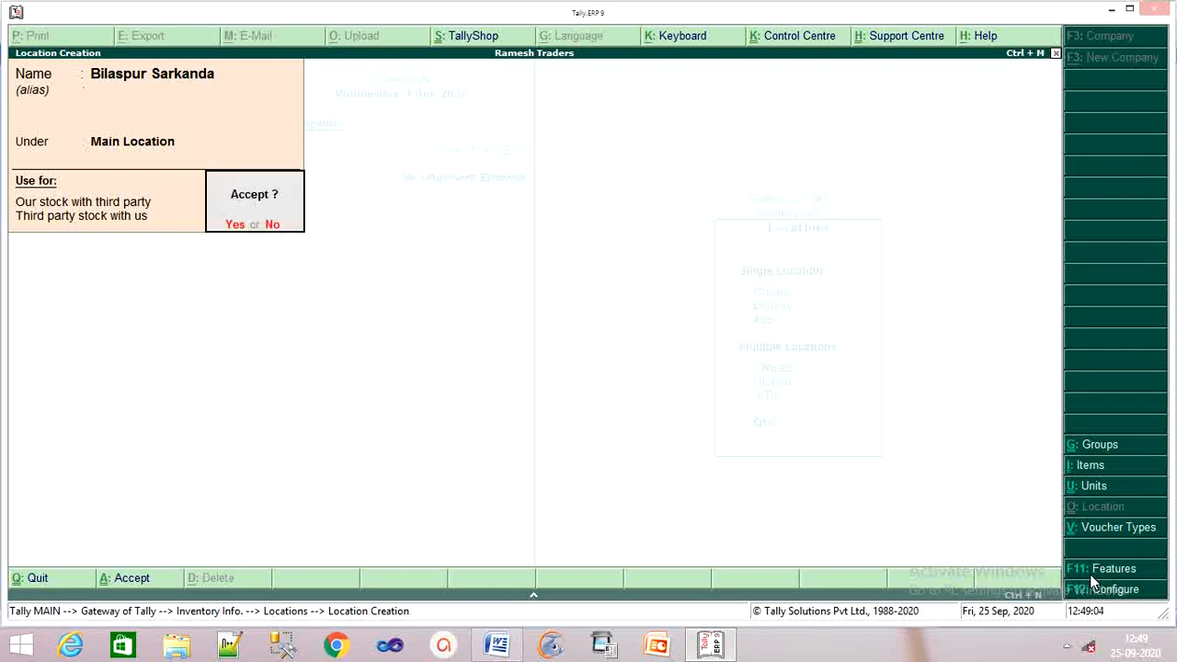
{"action": "key", "text": "Return"}
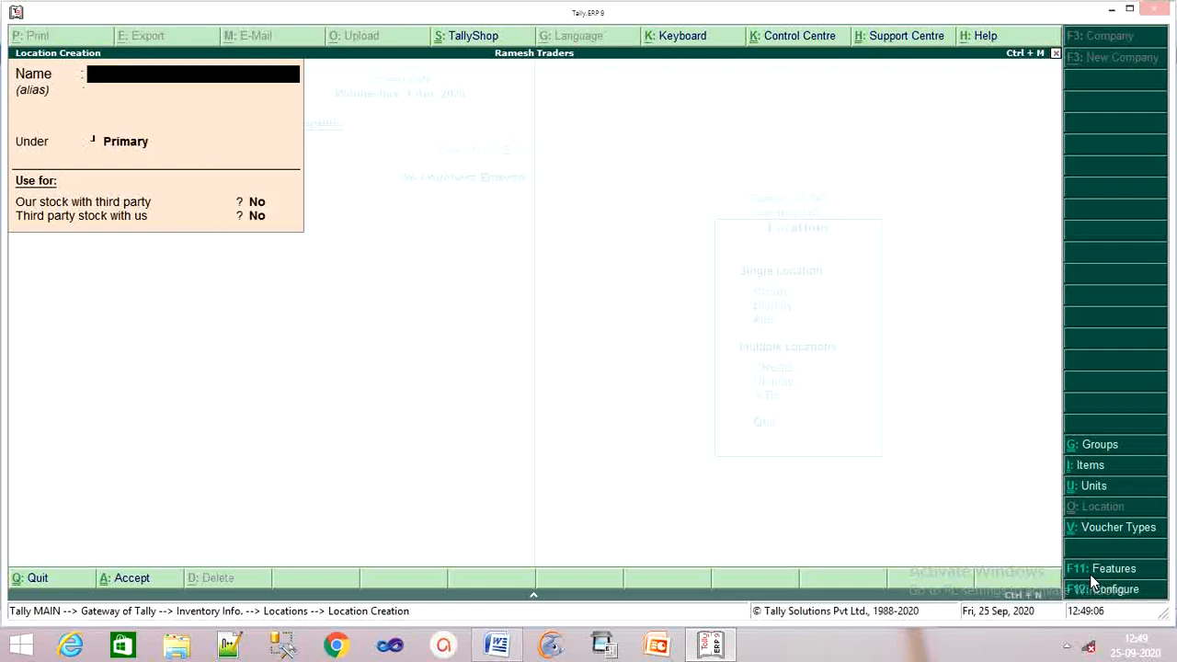
Step: Create the location 'Bilaspur Ashokvihar' under Primary and save it
{"action": "type", "text": "Bilaspur"}
{"action": "key", "text": "Return"}
{"action": "key", "text": "Return"}
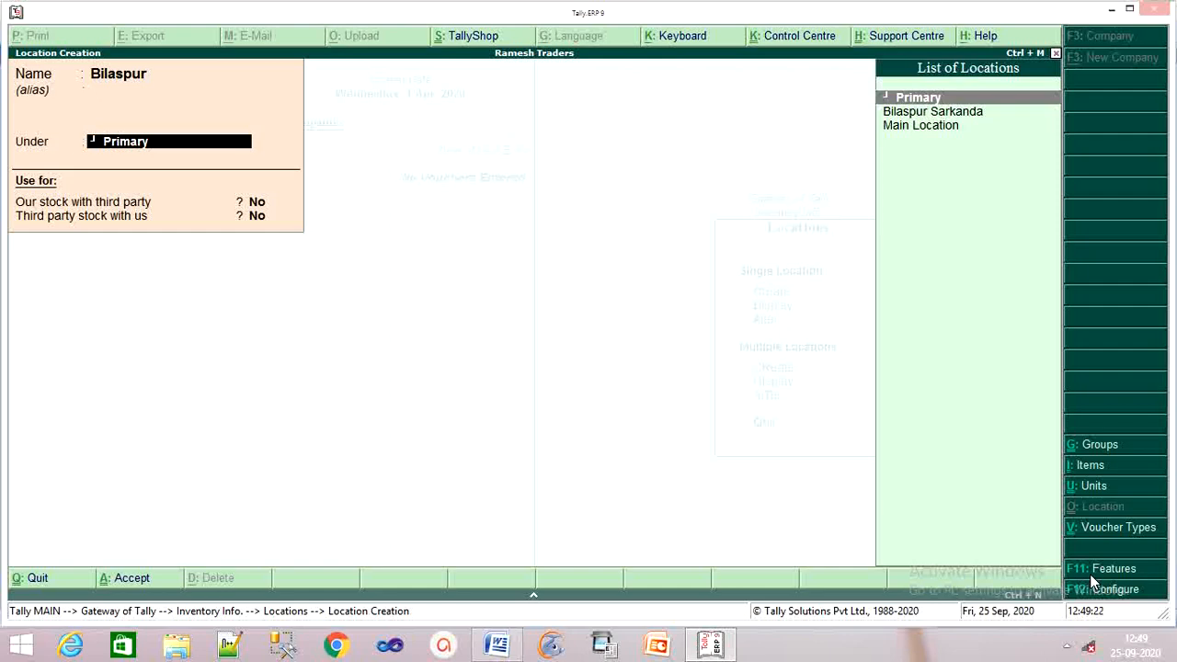
{"action": "key", "text": "Return"}
{"action": "key", "text": "Return"}
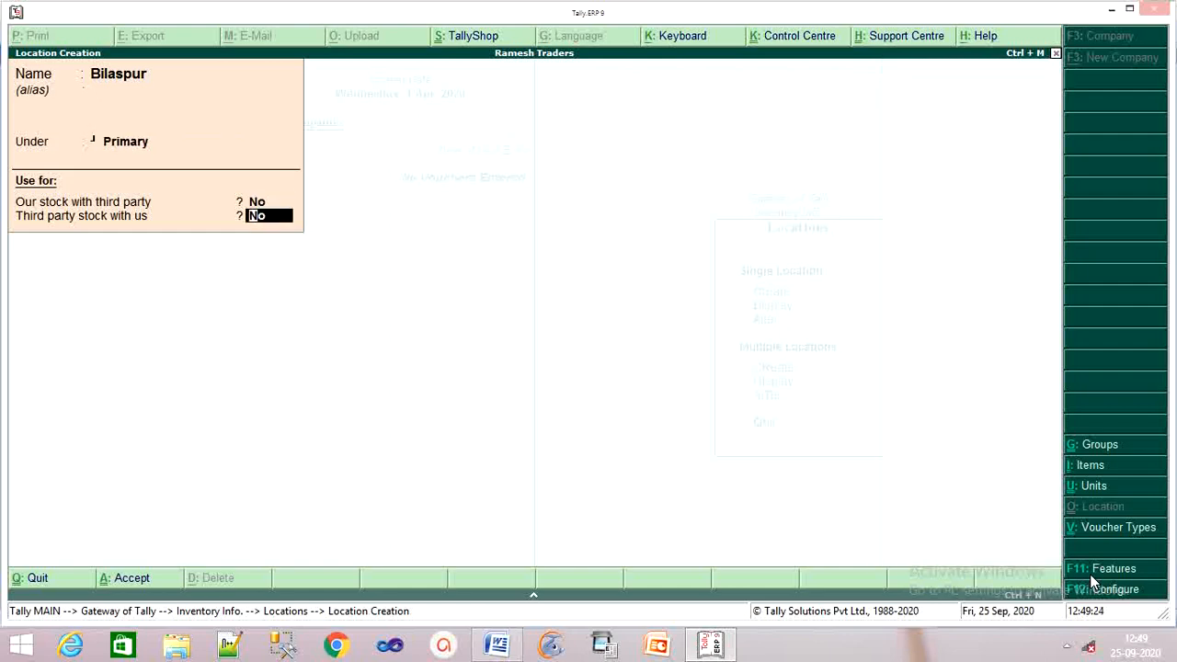
{"action": "key", "text": "BackSpace"}
{"action": "key", "text": "BackSpace"}
{"action": "key", "text": "BackSpace"}
{"action": "key", "text": "BackSpace"}
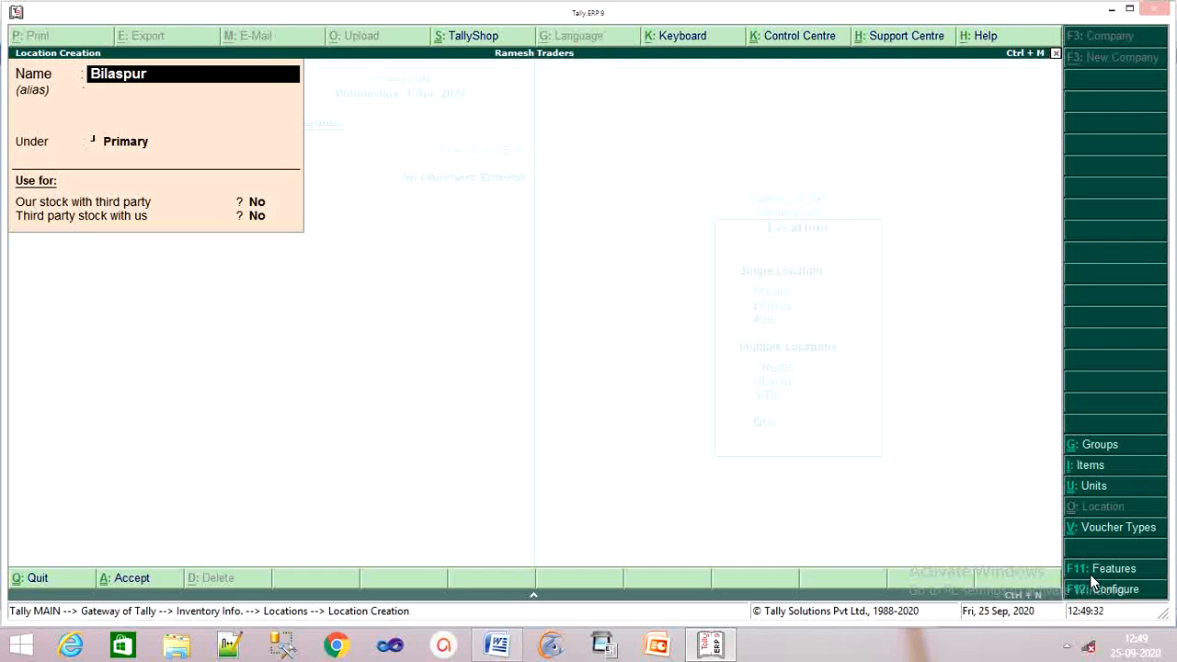
{"action": "type", "text": "Ash"}
{"action": "type", "text": "i"}
{"action": "type", "text": "okvi"}
{"action": "type", "text": "har"}
{"action": "key", "text": "Return"}
{"action": "key", "text": "Return"}
{"action": "key", "text": "Return"}
{"action": "key", "text": "Return"}
{"action": "key", "text": "Return"}
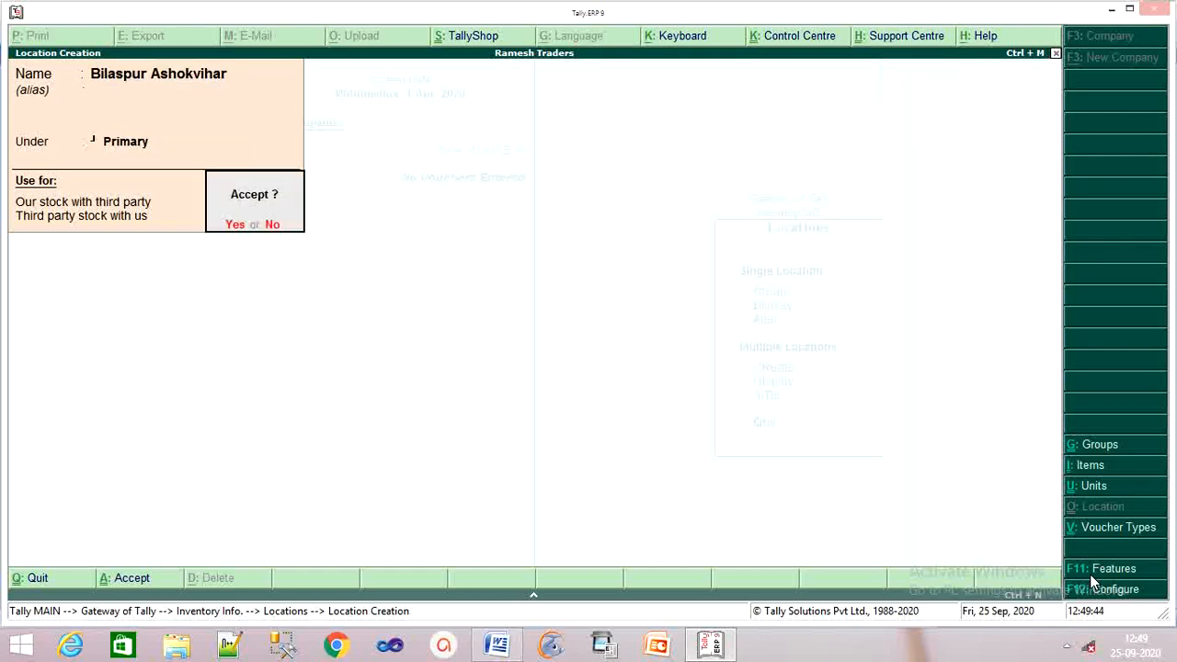
{"action": "key", "text": "Return"}
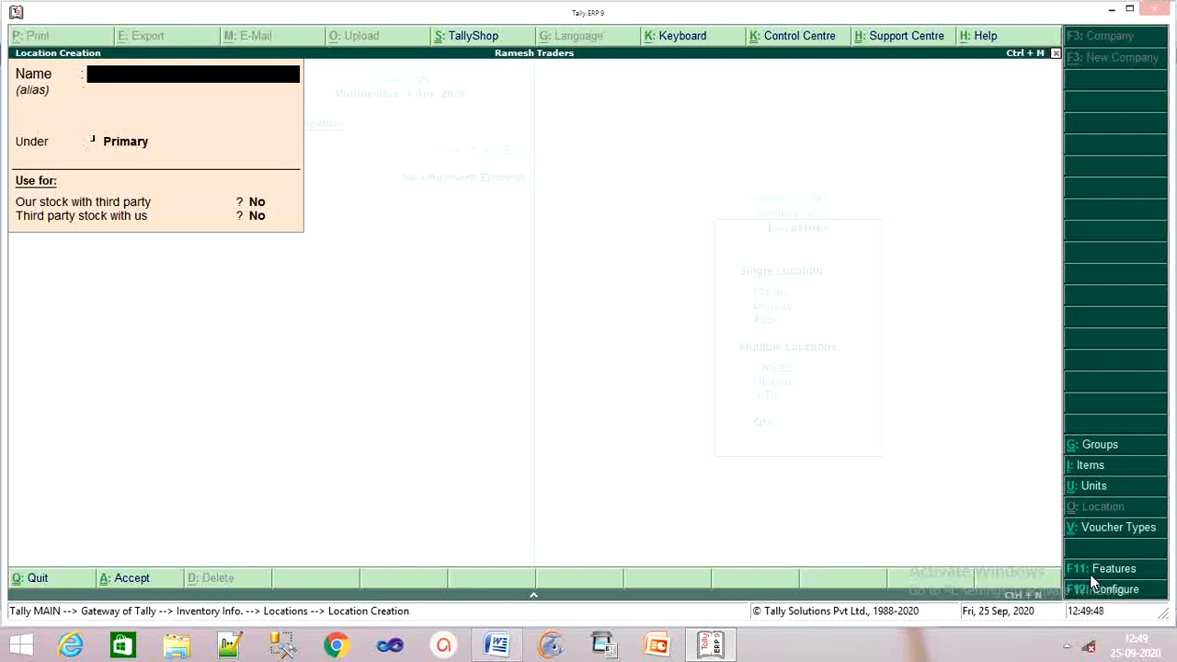
Step: Create the location 'Bilaspur Ghandi Chowk' under Primary and save it
{"action": "type", "text": "Bilap"}
{"action": "key", "text": "BackSpace"}
{"action": "type", "text": "spur"}
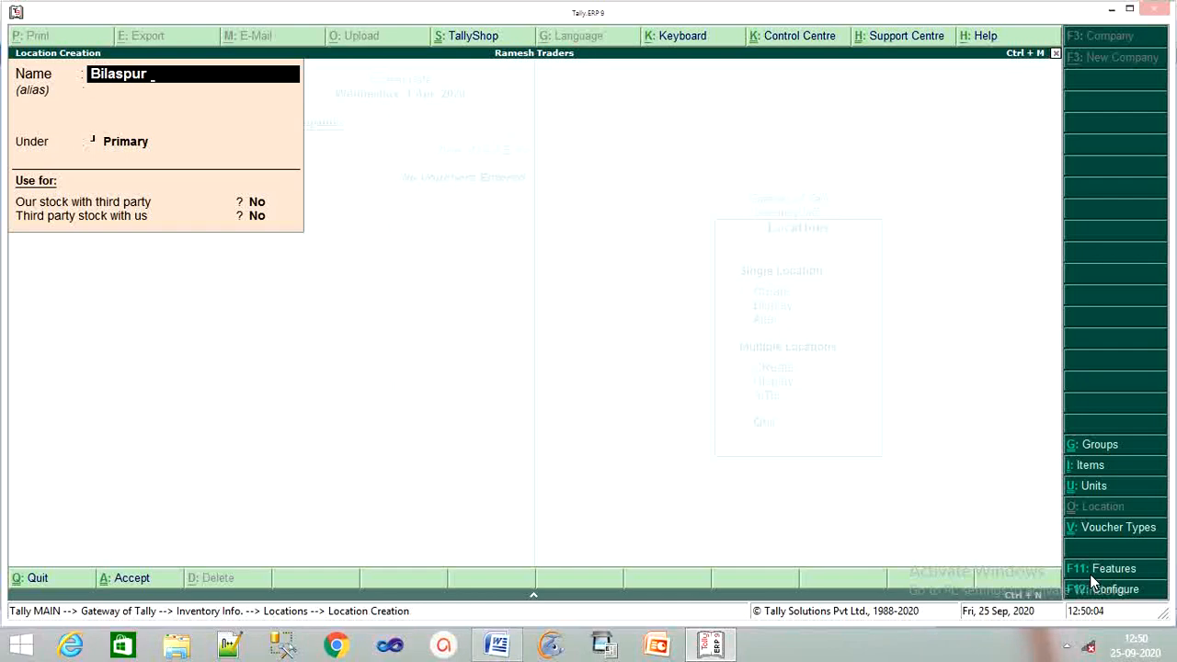
{"action": "type", "text": "Ghandi Chowk"}
{"action": "key", "text": "Return"}
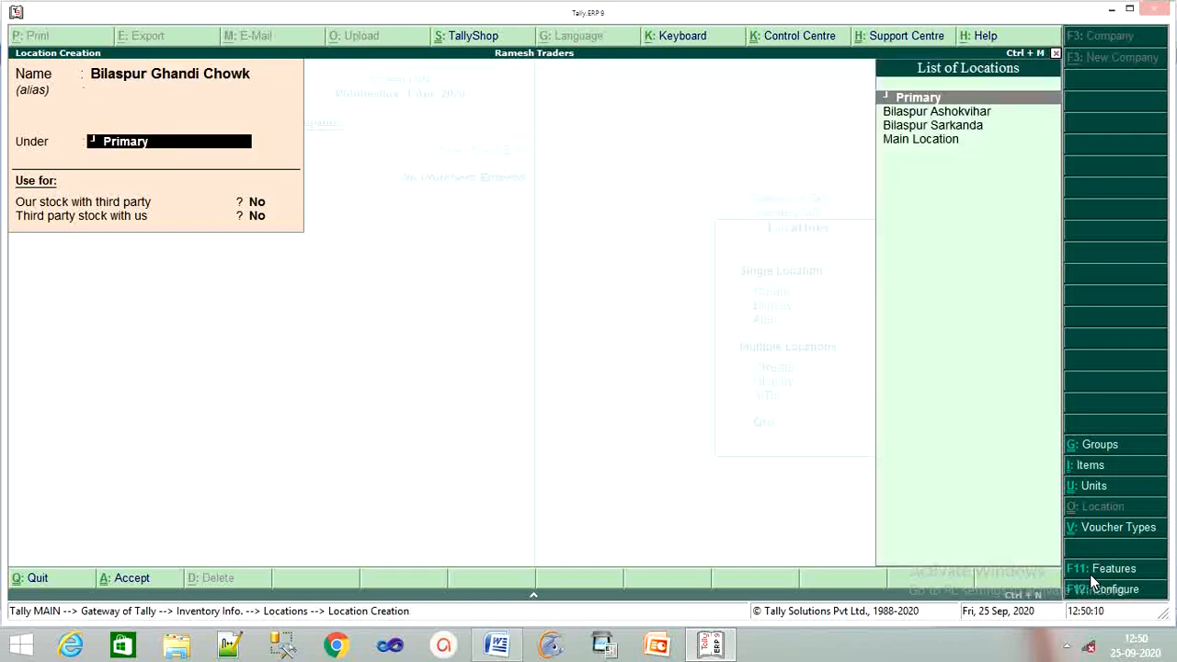
{"action": "key", "text": "Return"}
{"action": "key", "text": "Return"}
{"action": "key", "text": "Return"}
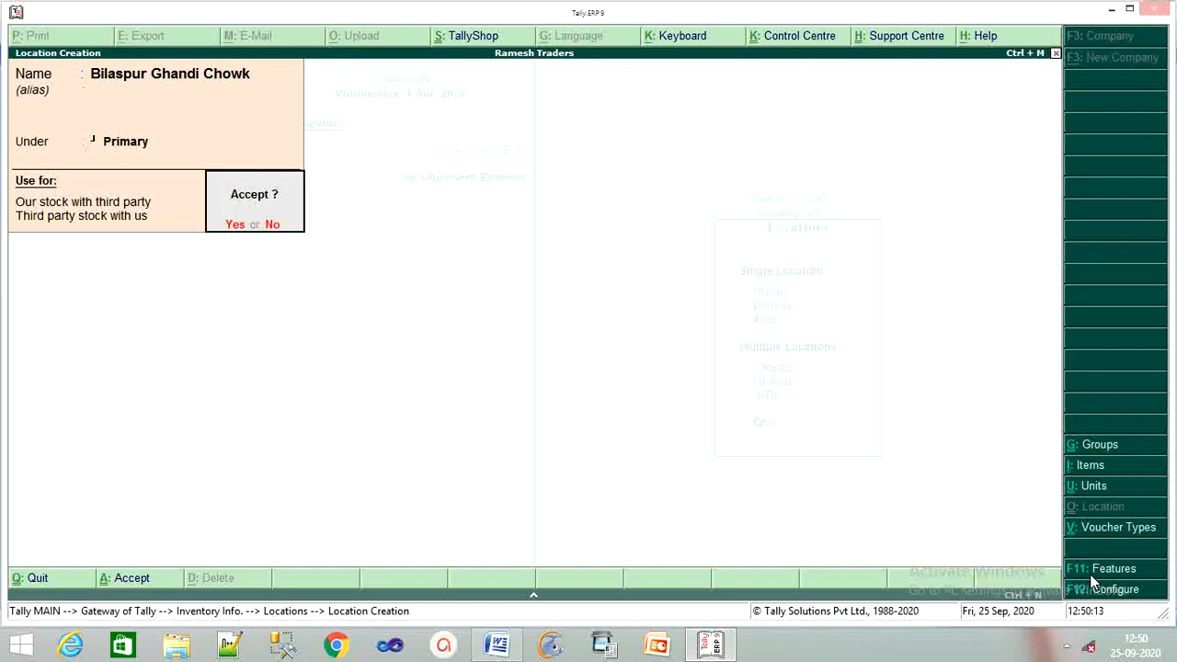
{"action": "key", "text": "Return"}
Step: Quit the Location Creation form and return to the Inventory Info menu
{"action": "key", "text": "Escape"}
{"action": "key", "text": "Return"}
{"action": "key", "text": "Escape"}
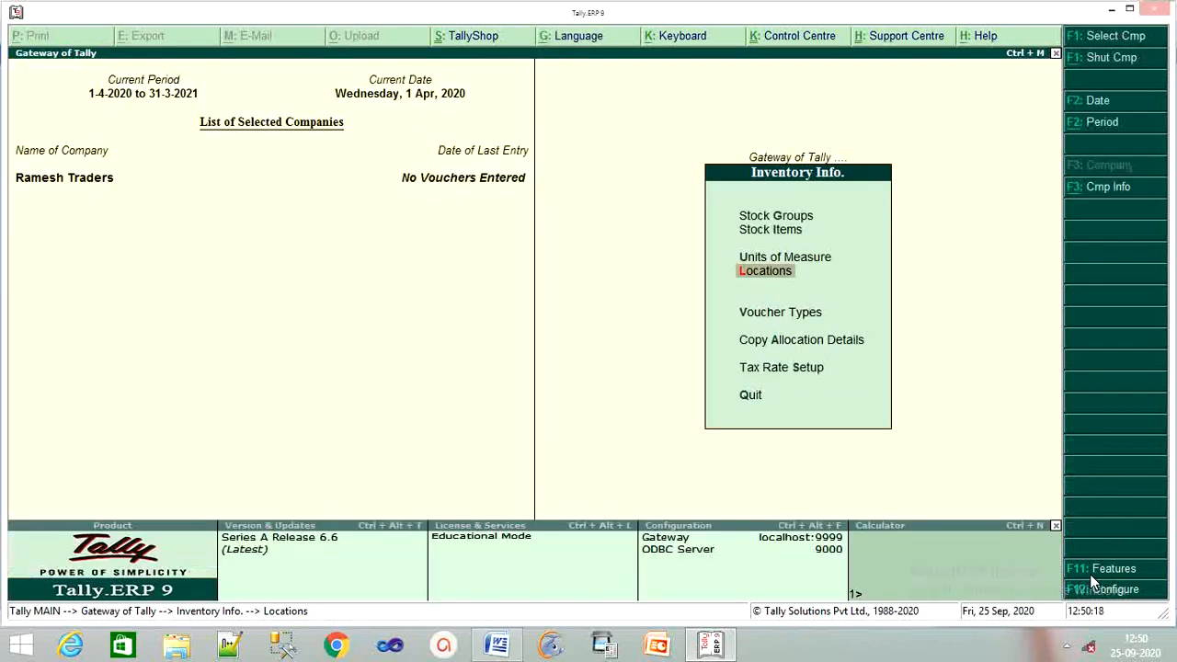
Step: Return to Gateway of Tally and open Accounting Vouchers to get Payment voucher No. 1
{"action": "key", "text": "Escape"}
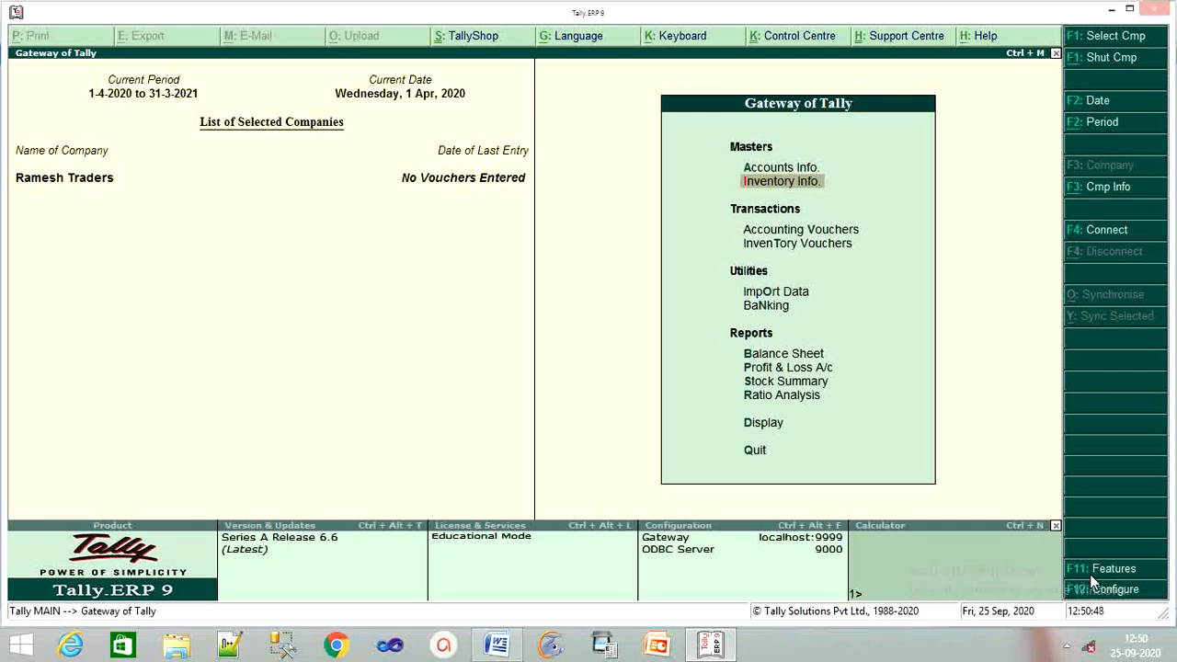
{"action": "key", "text": "Down"}
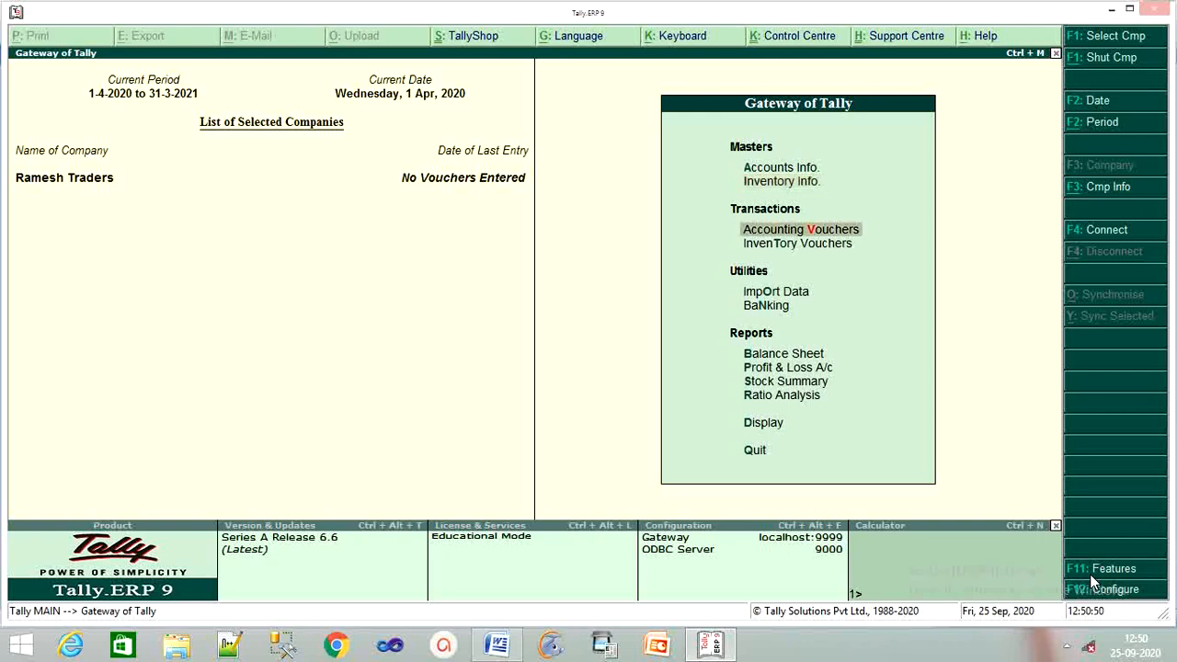
{"action": "key", "text": "Return"}
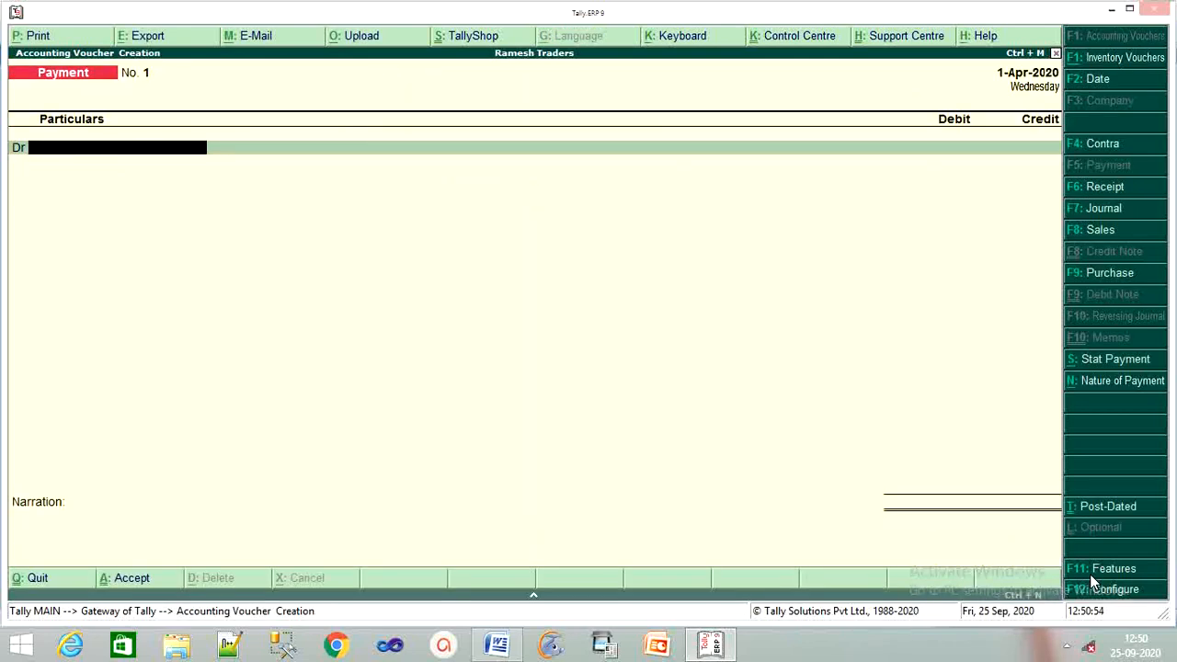
Step: Switch the voucher type to Purchase with F9
{"action": "key", "text": "F9"}
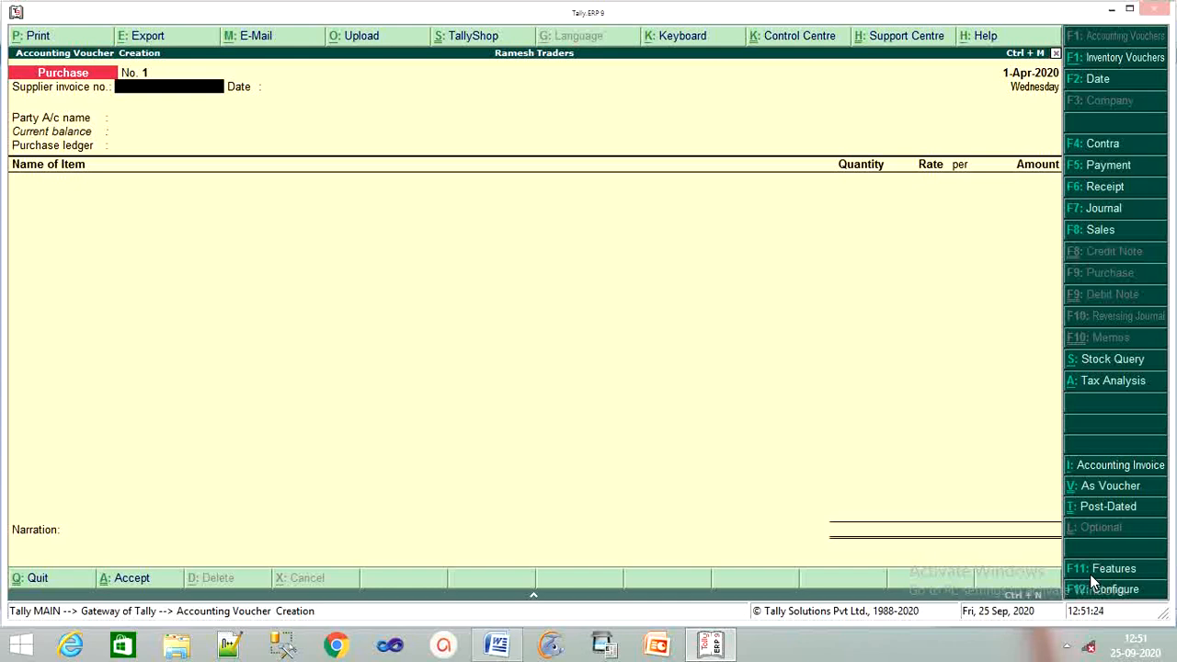
{"action": "left_click", "coordinate": [1115, 492]}
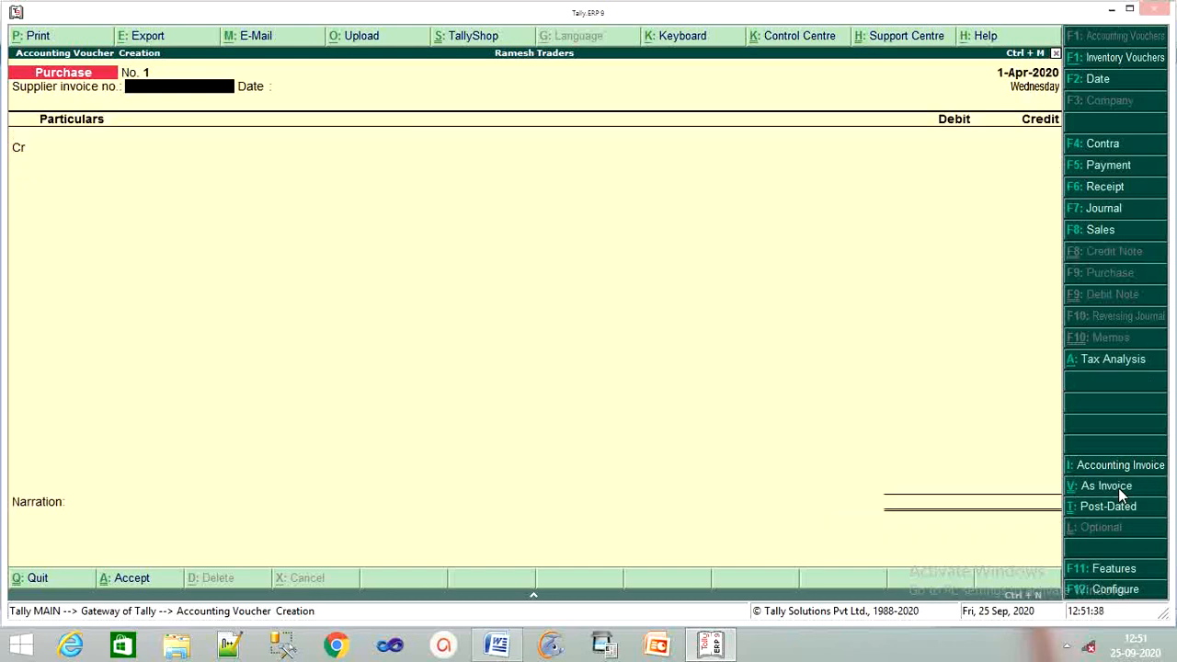
{"action": "key", "text": "Return"}
{"action": "key", "text": "Return"}
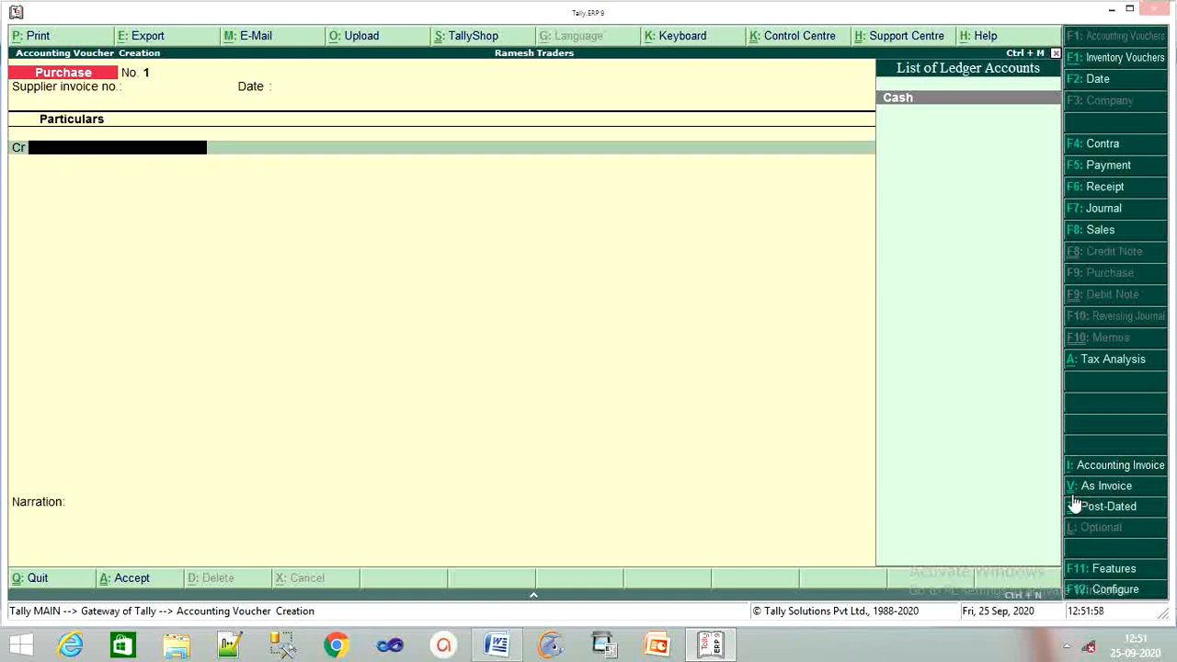
{"action": "left_click", "coordinate": [1122, 494]}
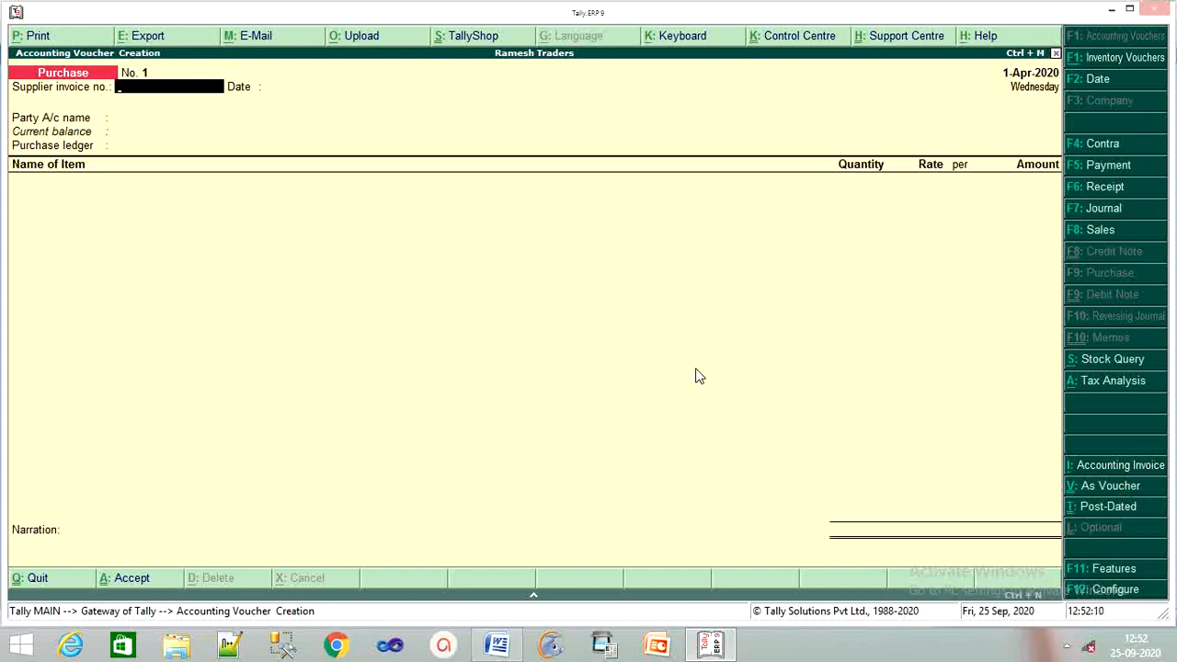
{"action": "key", "text": "F8"}
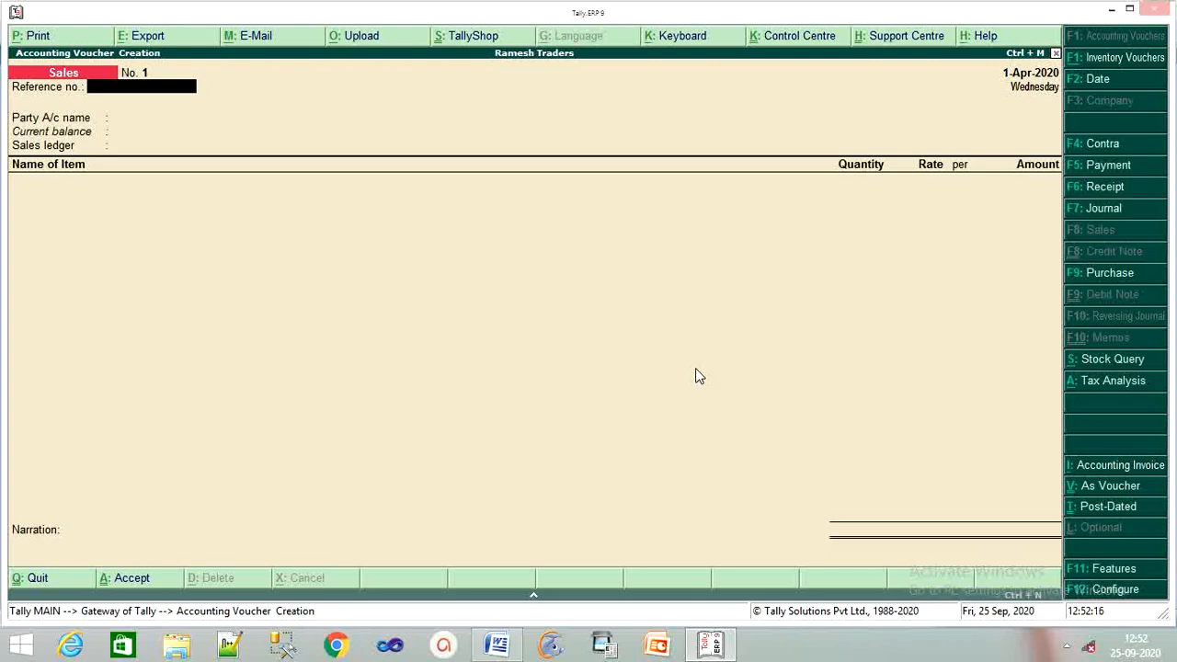
Step: Switch the voucher back to Payment with F5 and bring up its F12 configuration
{"action": "key", "text": "F5"}
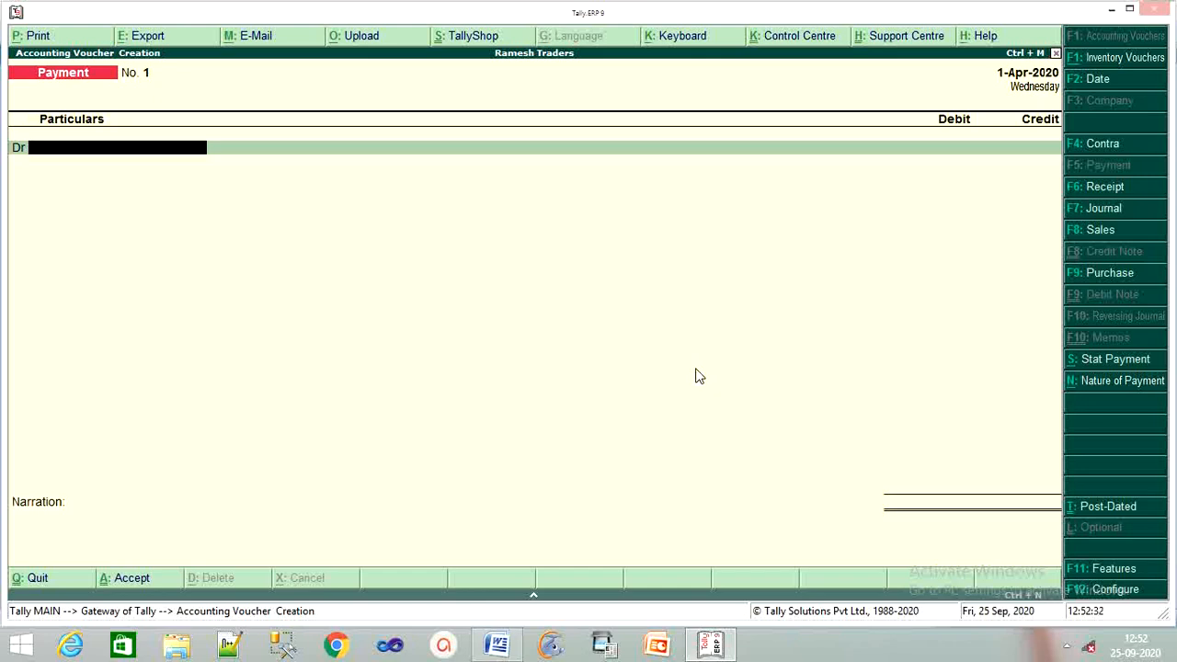
{"action": "key", "text": "F12"}
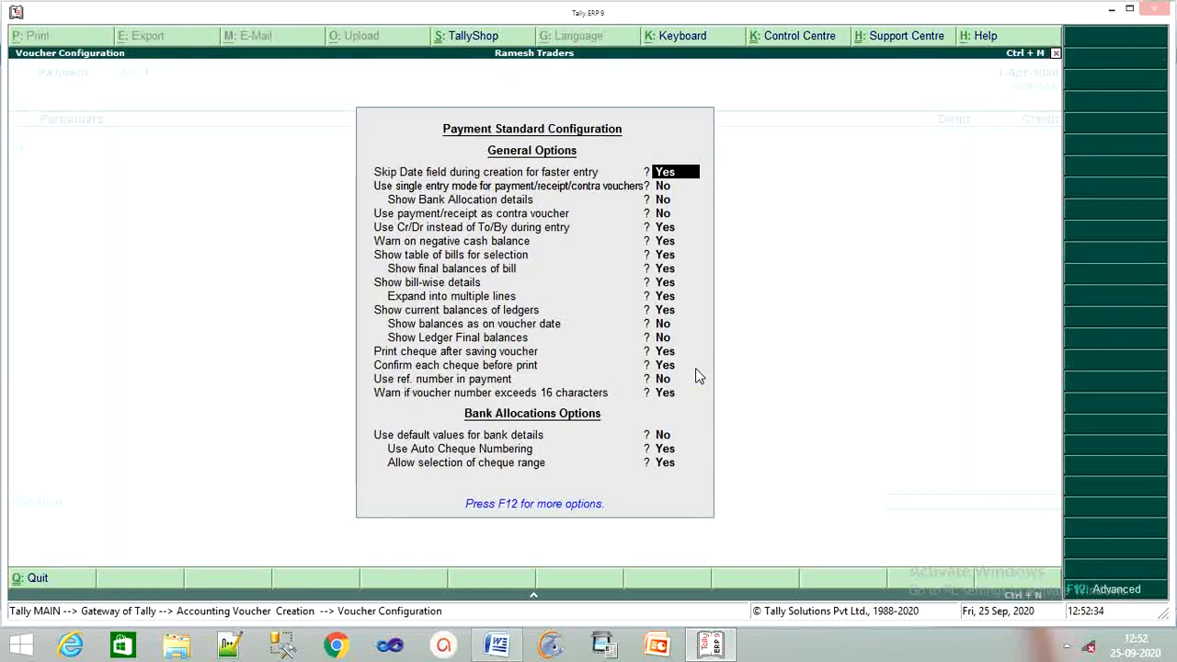
Step: Set 'Use single entry mode for payment/receipt/contra vouchers' to Yes and accept the configuration
{"action": "key", "text": "Return"}
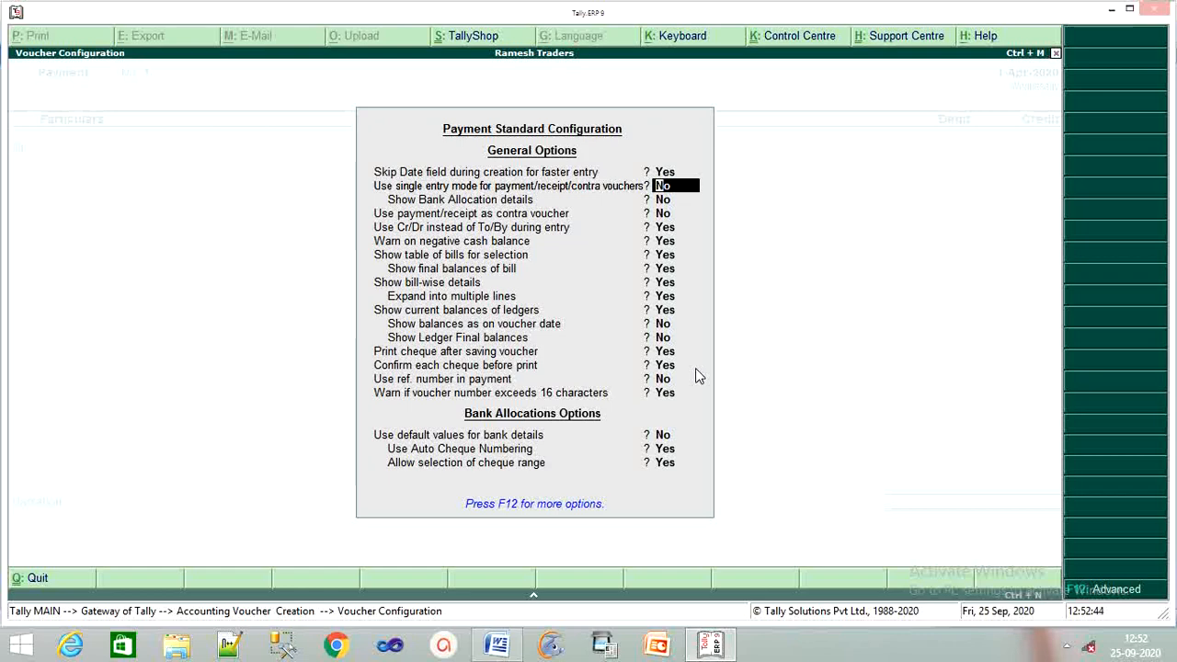
{"action": "type", "text": "y"}
{"action": "key", "text": "Return"}
{"action": "key", "text": "Return"}
{"action": "key", "text": "Return"}
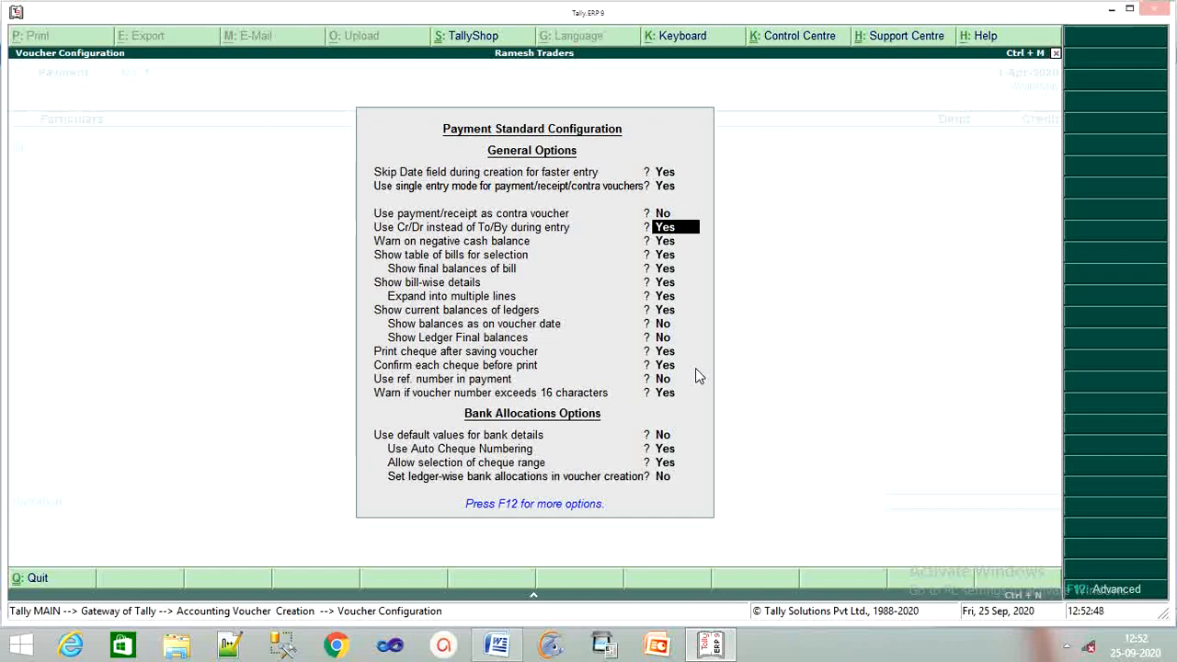
{"action": "key", "text": "Return"}
{"action": "key", "text": "Return"}
{"action": "key", "text": "Return"}
{"action": "key", "text": "Return"}
{"action": "key", "text": "Return"}
{"action": "key", "text": "Return"}
{"action": "key", "text": "Return"}
{"action": "key", "text": "Return"}
{"action": "key", "text": "Return"}
{"action": "key", "text": "Return"}
{"action": "key", "text": "Return"}
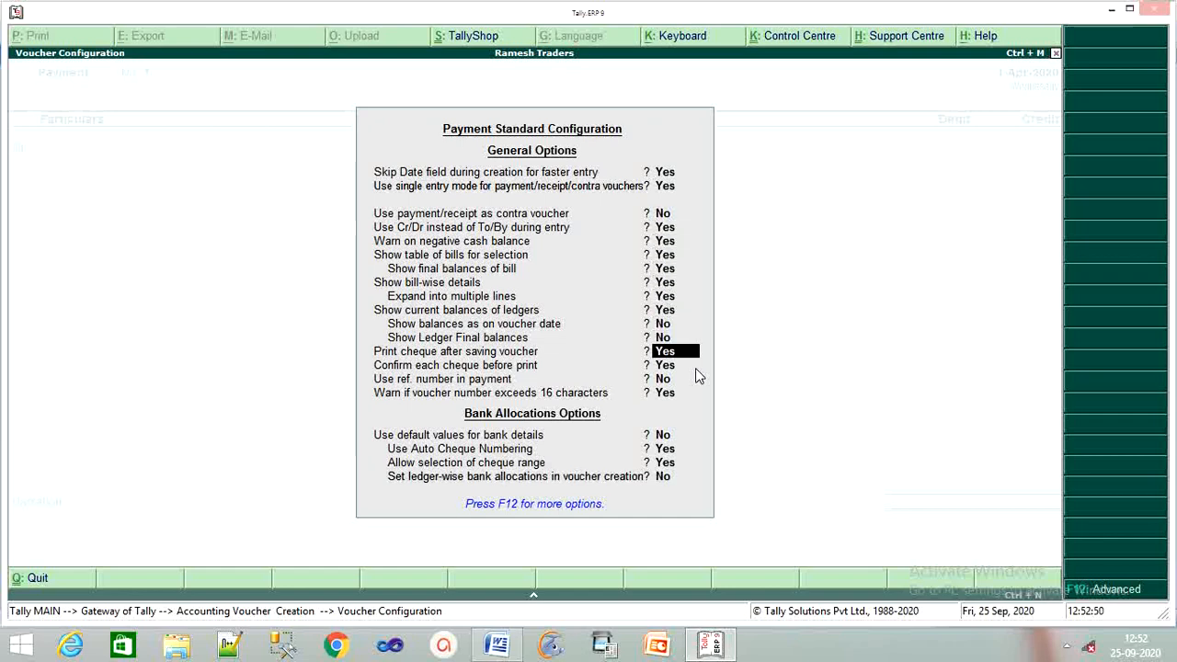
{"action": "key", "text": "Return"}
{"action": "key", "text": "Return"}
{"action": "key", "text": "Return"}
{"action": "key", "text": "Return"}
{"action": "key", "text": "Return"}
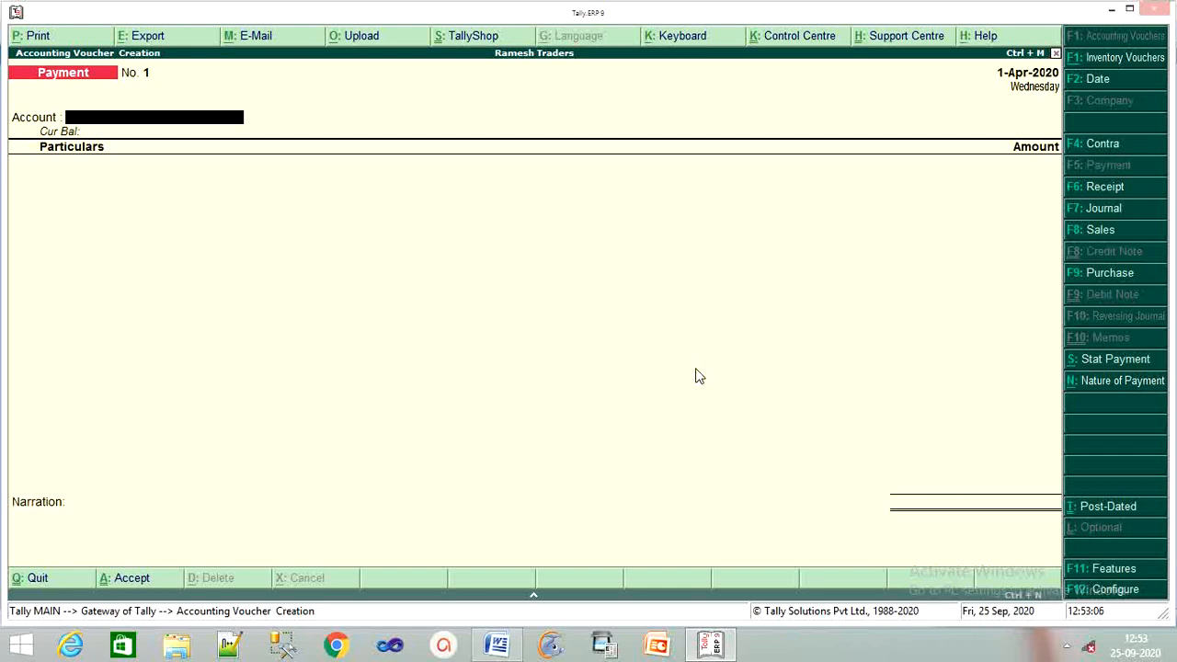
Step: Select Cash as the paying account and move past the particulars to narration
{"action": "key", "text": "Return"}
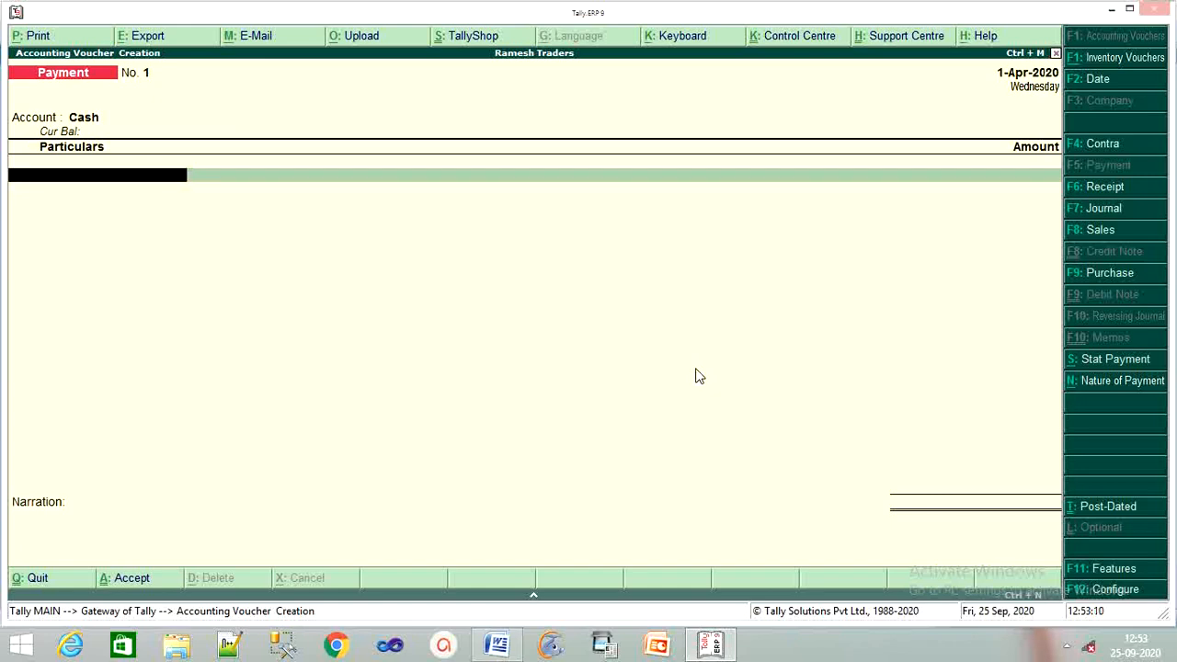
{"action": "key", "text": "BackSpace"}
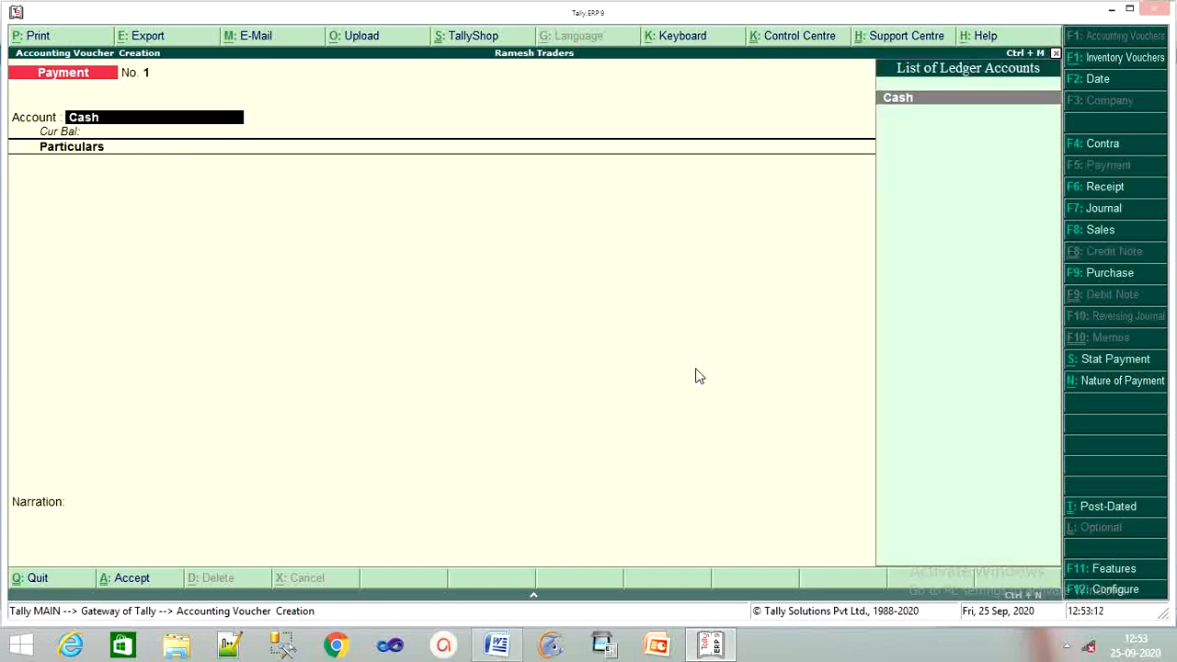
{"action": "key", "text": "Return"}
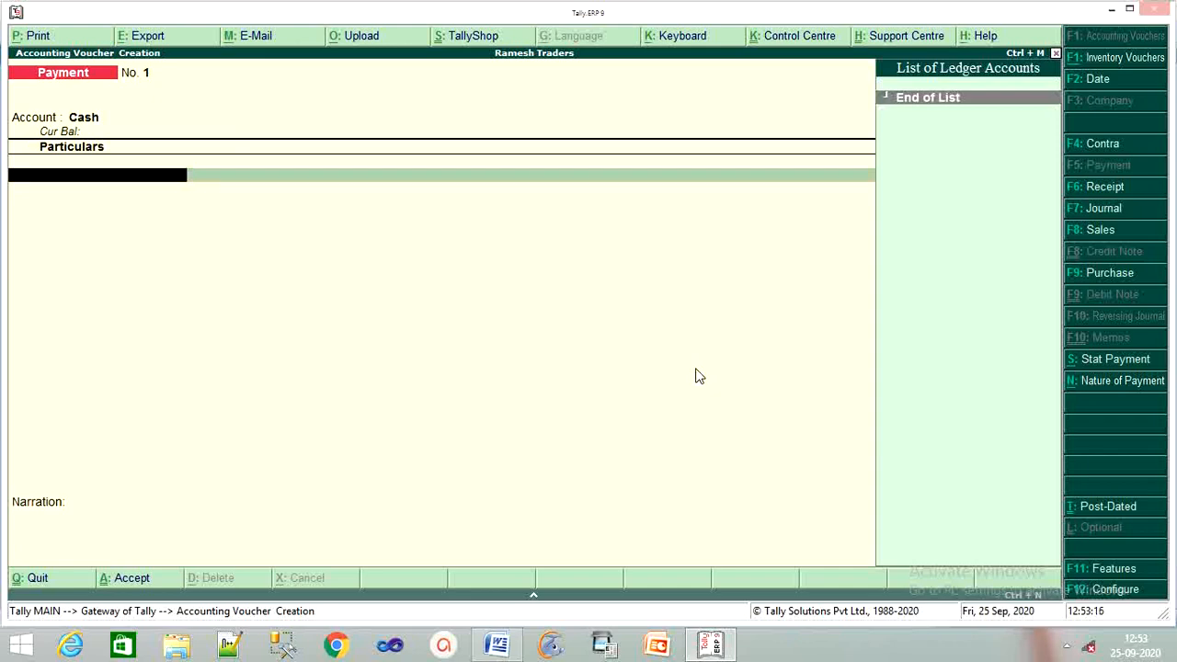
{"action": "key", "text": "Return"}
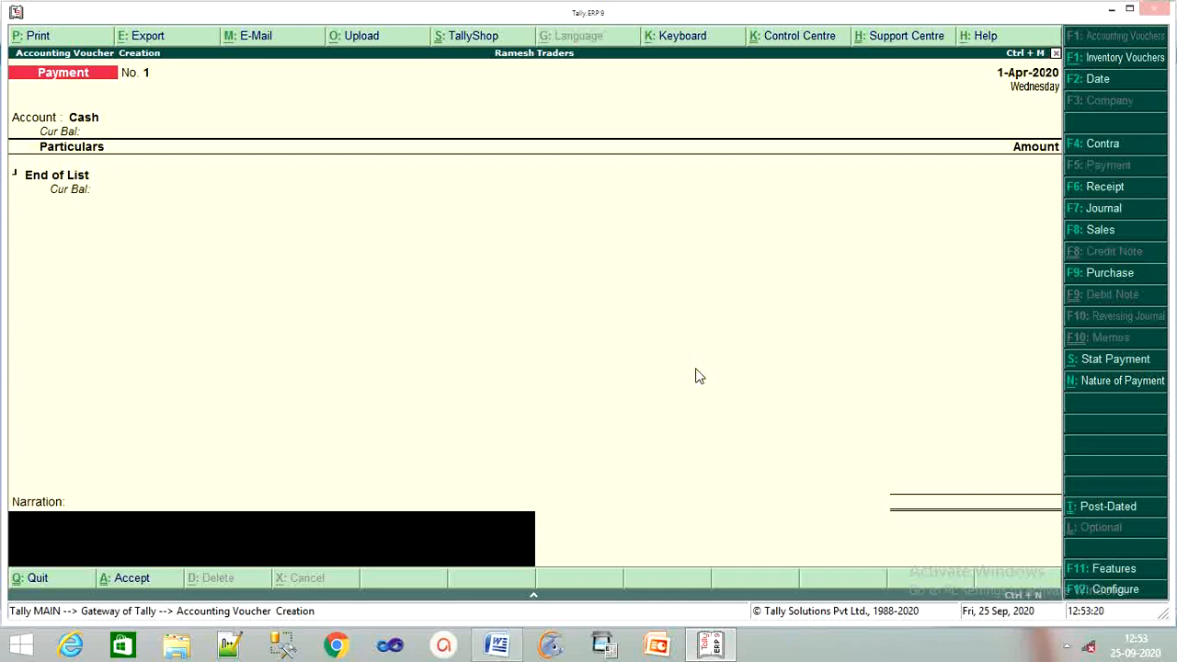
Step: Quit the unsaved voucher and reopen a blank Payment voucher No. 1
{"action": "key", "text": "Escape"}
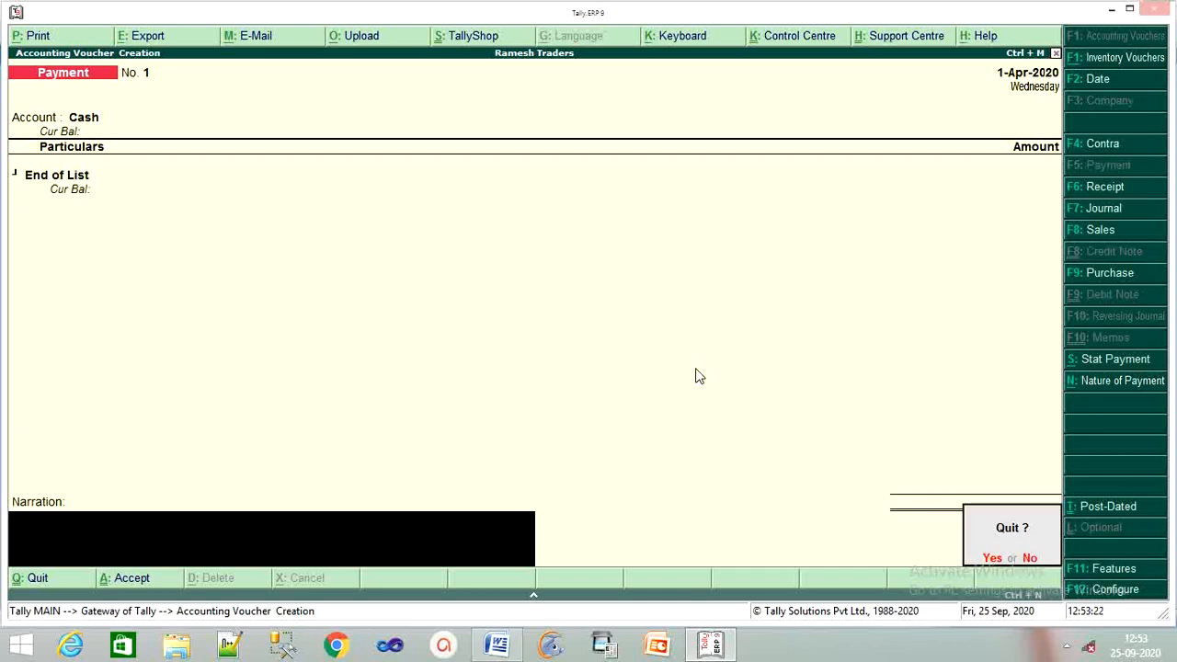
{"action": "key", "text": "y"}
{"action": "key", "text": "Return"}
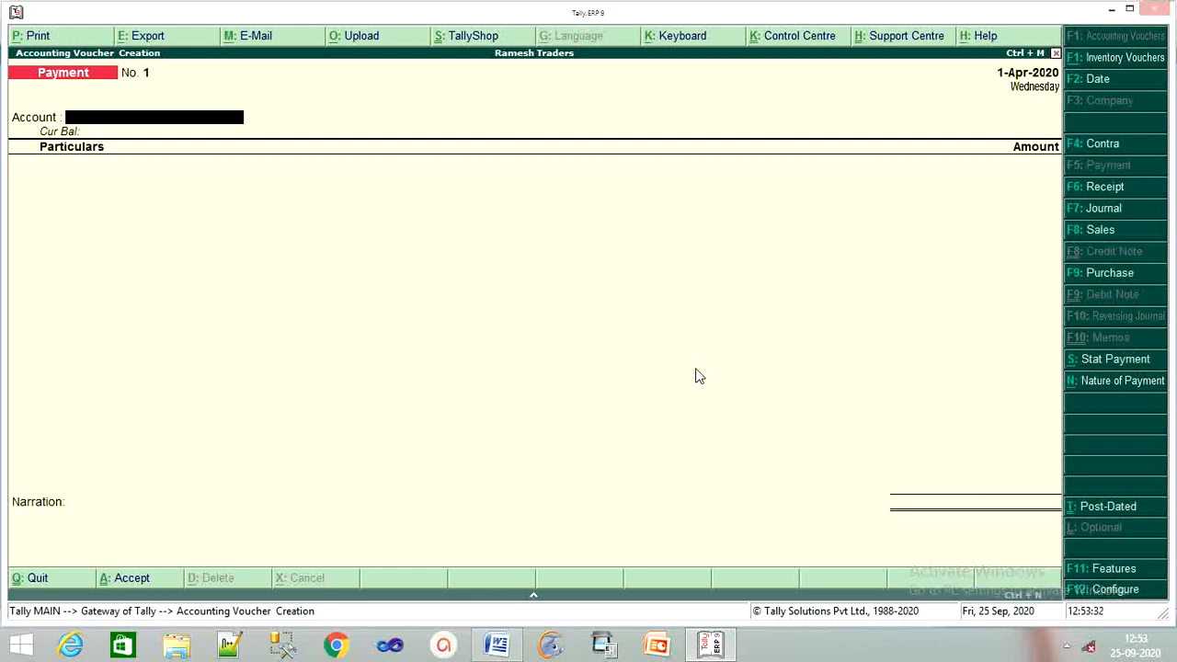
Step: Set 'Use single entry mode' to No for Payment vouchers, then show the Windows Start screen
{"action": "key", "text": "F12"}
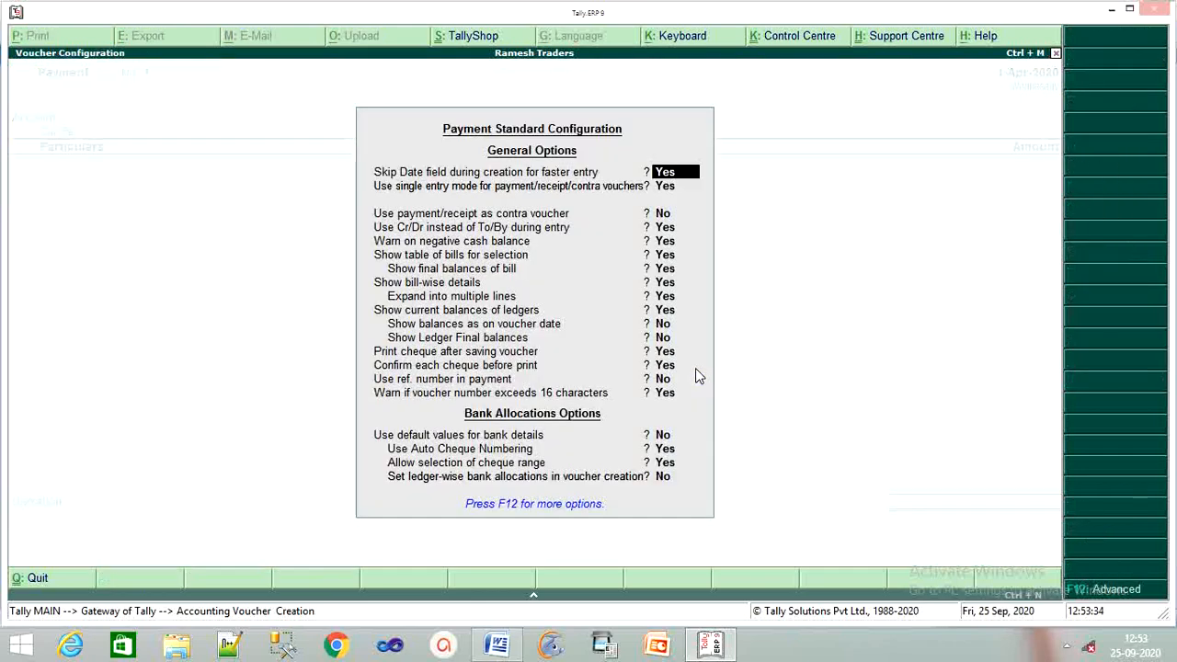
{"action": "key", "text": "Return"}
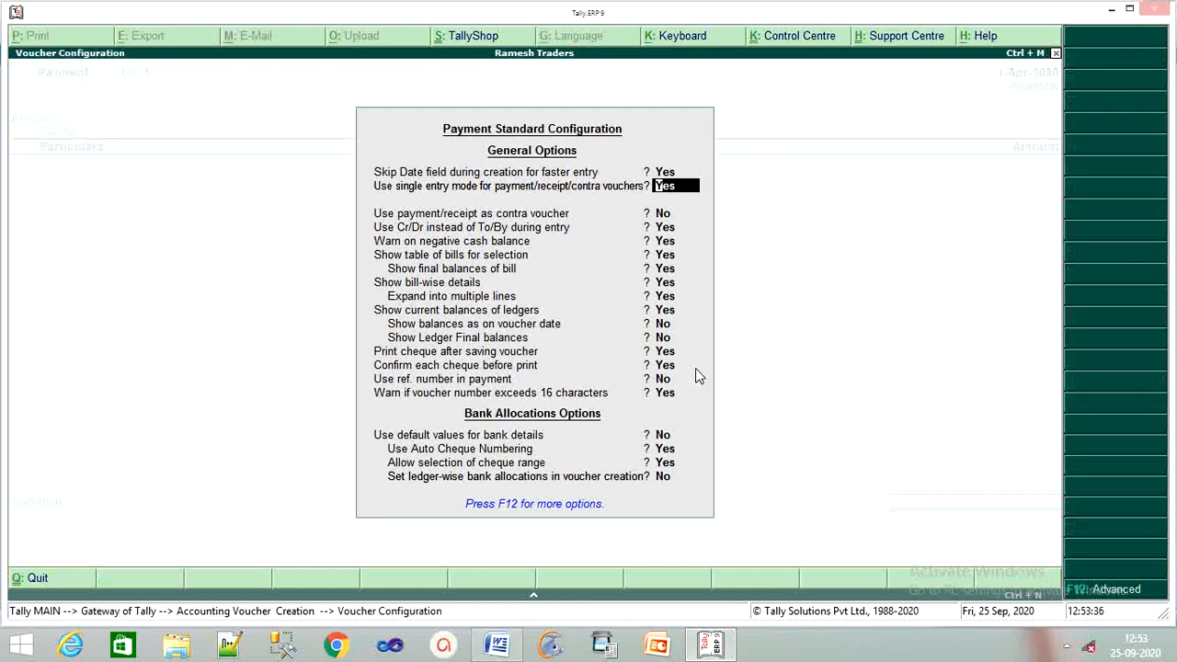
{"action": "key", "text": "BackSpace"}
{"action": "key", "text": "BackSpace"}
{"action": "key", "text": "BackSpace"}
{"action": "type", "text": "n"}
{"action": "key", "text": "Return"}
{"action": "key", "text": "Return"}
{"action": "key", "text": "Return"}
{"action": "key", "text": "Return"}
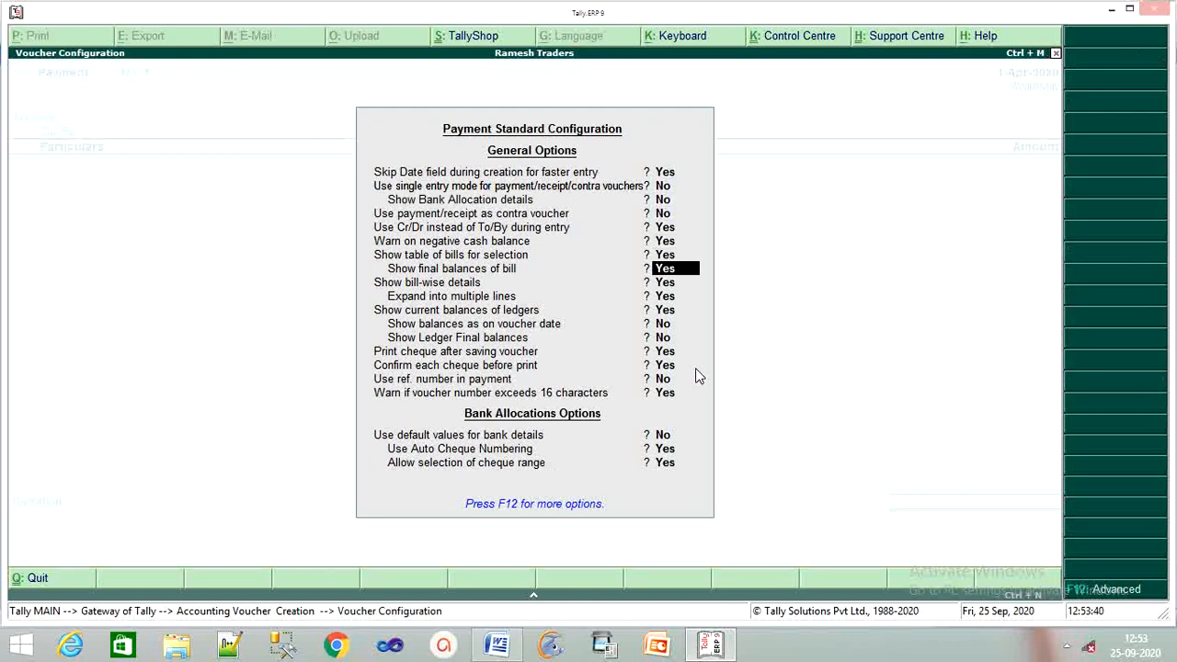
{"action": "key", "text": "Return"}
{"action": "key", "text": "Return"}
{"action": "key", "text": "Return"}
{"action": "key", "text": "Return"}
{"action": "key", "text": "Return"}
{"action": "key", "text": "Return"}
{"action": "key", "text": "Return"}
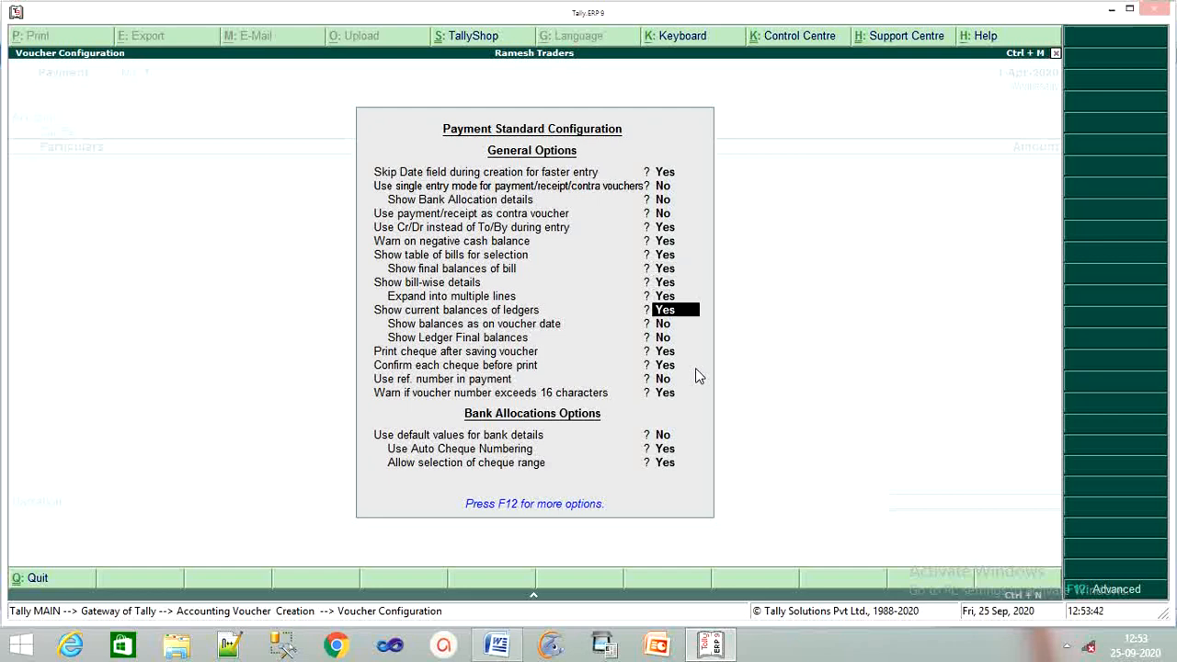
{"action": "key", "text": "Return"}
{"action": "key", "text": "Return"}
{"action": "key", "text": "Return"}
{"action": "key", "text": "Return"}
{"action": "key", "text": "Return"}
{"action": "key", "text": "Return"}
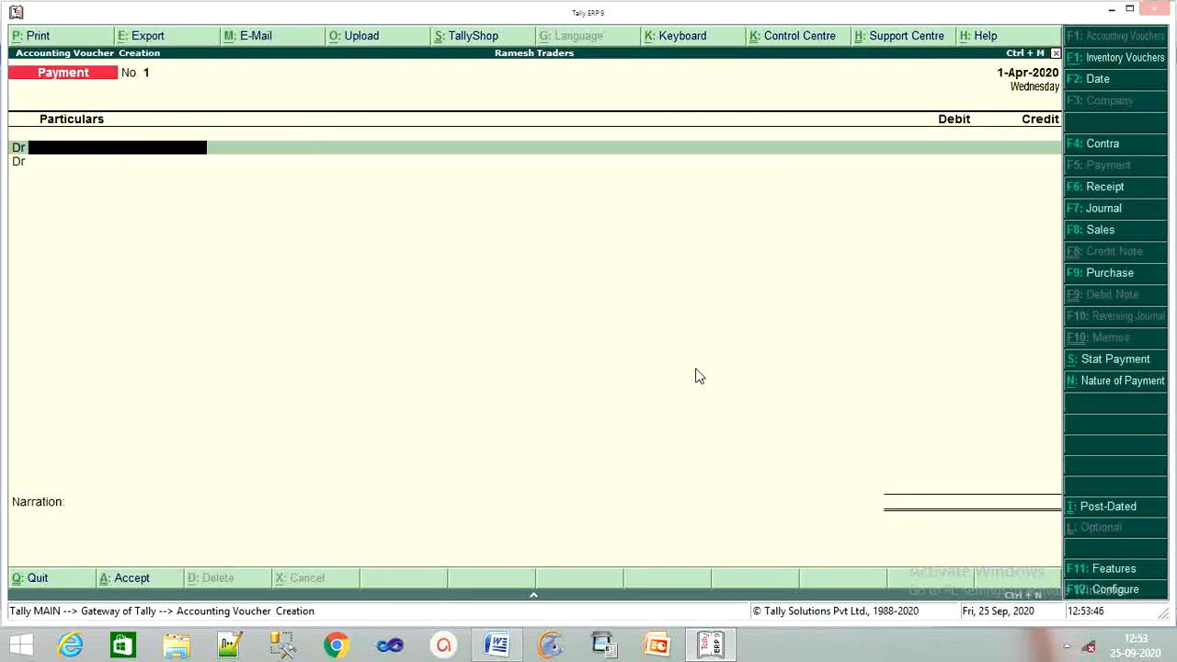
{"action": "key", "text": "super"}
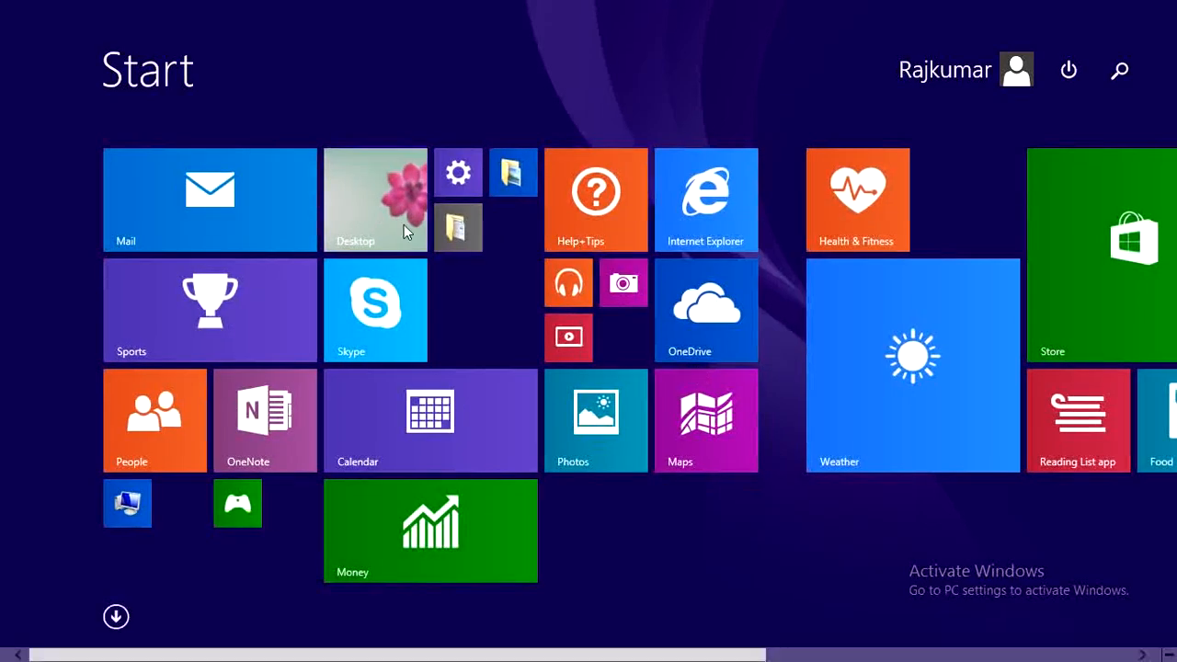
Step: Use the Desktop tile to return to the open Tally Payment voucher
{"action": "left_click", "coordinate": [382, 212]}
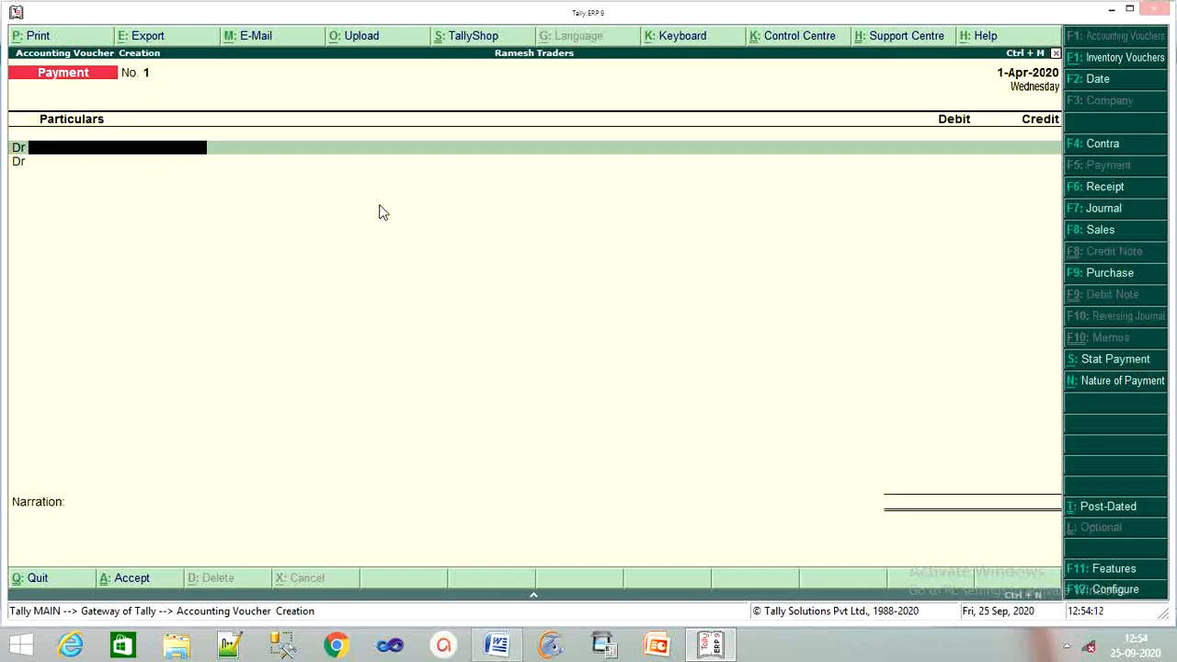
Step: Create and accept a new 'Salary' ledger grouped under Indirect Expenses
{"action": "key", "text": "alt+c"}
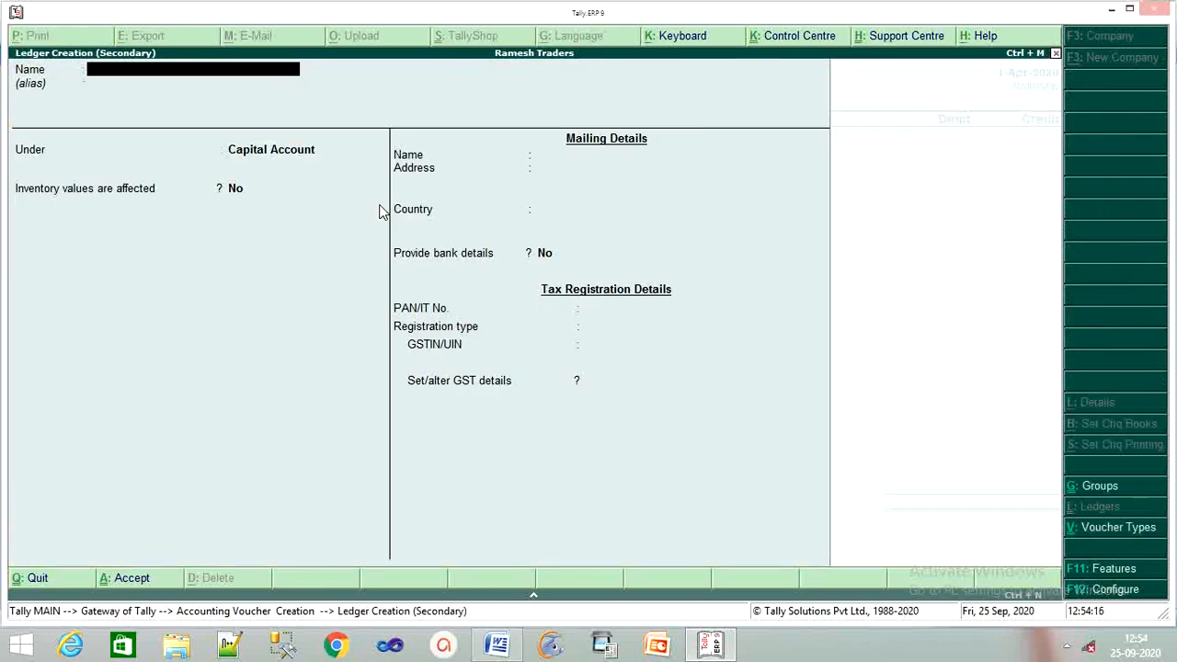
{"action": "type", "text": "Salary"}
{"action": "key", "text": "Return"}
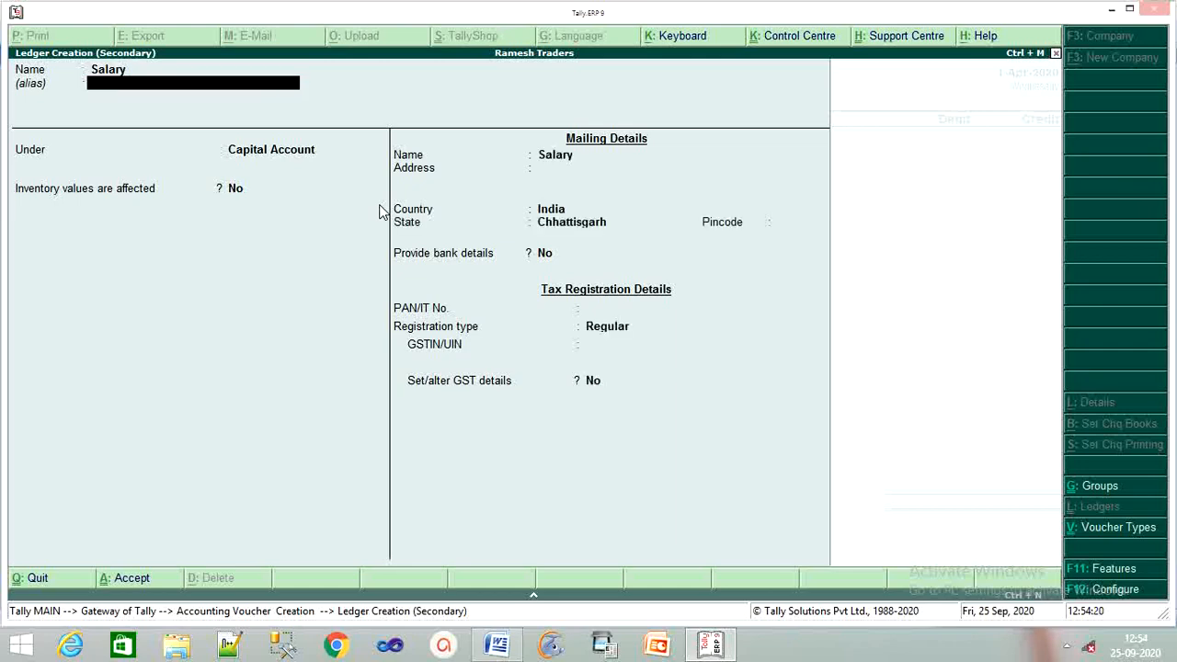
{"action": "key", "text": "Return"}
{"action": "key", "text": "Return"}
{"action": "key", "text": "BackSpace"}
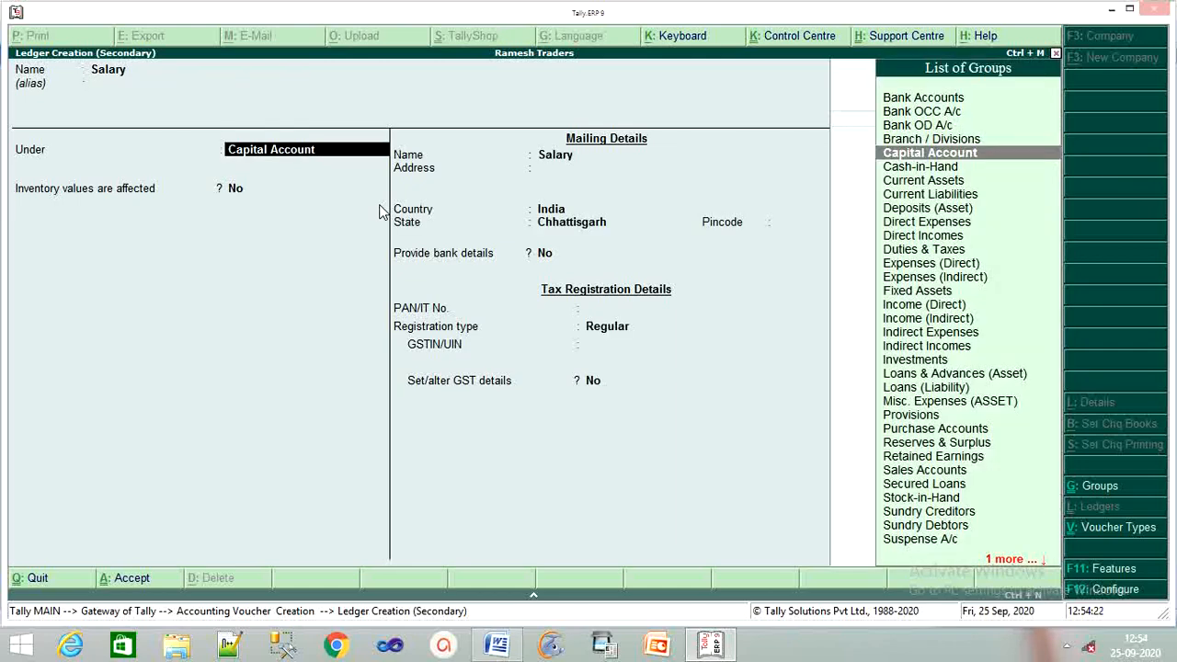
{"action": "type", "text": "In"}
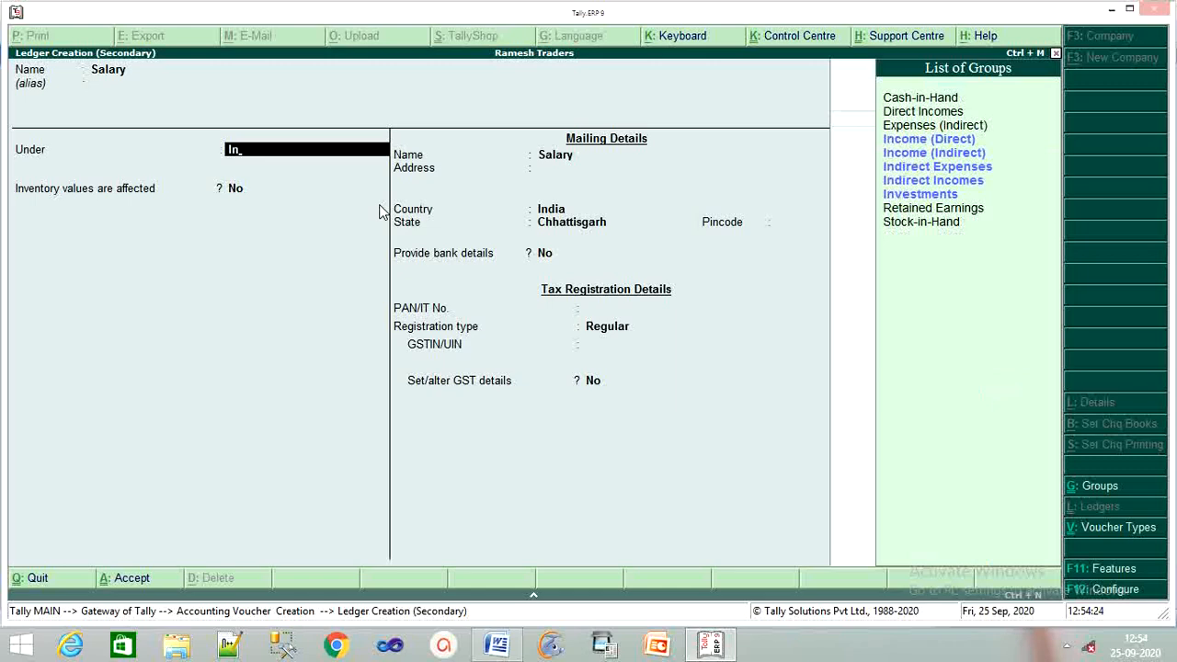
{"action": "key", "text": "Down"}
{"action": "key", "text": "Down"}
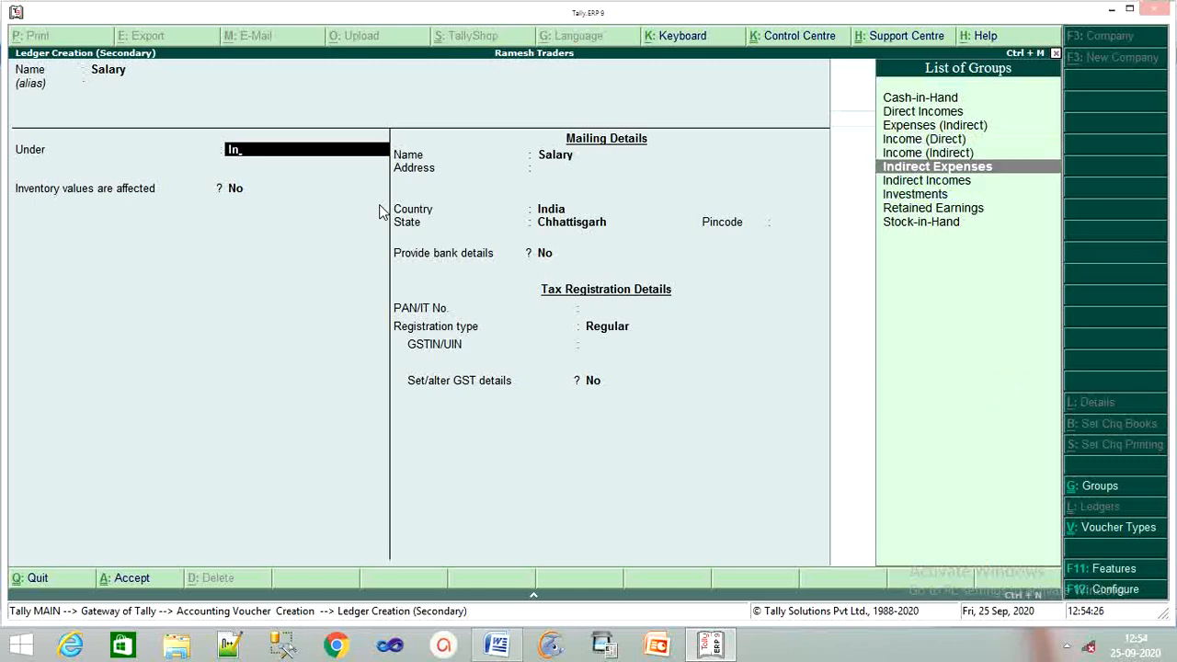
{"action": "key", "text": "Return"}
{"action": "key", "text": "Return"}
{"action": "key", "text": "Return"}
{"action": "key", "text": "Return"}
{"action": "key", "text": "Return"}
{"action": "key", "text": "Return"}
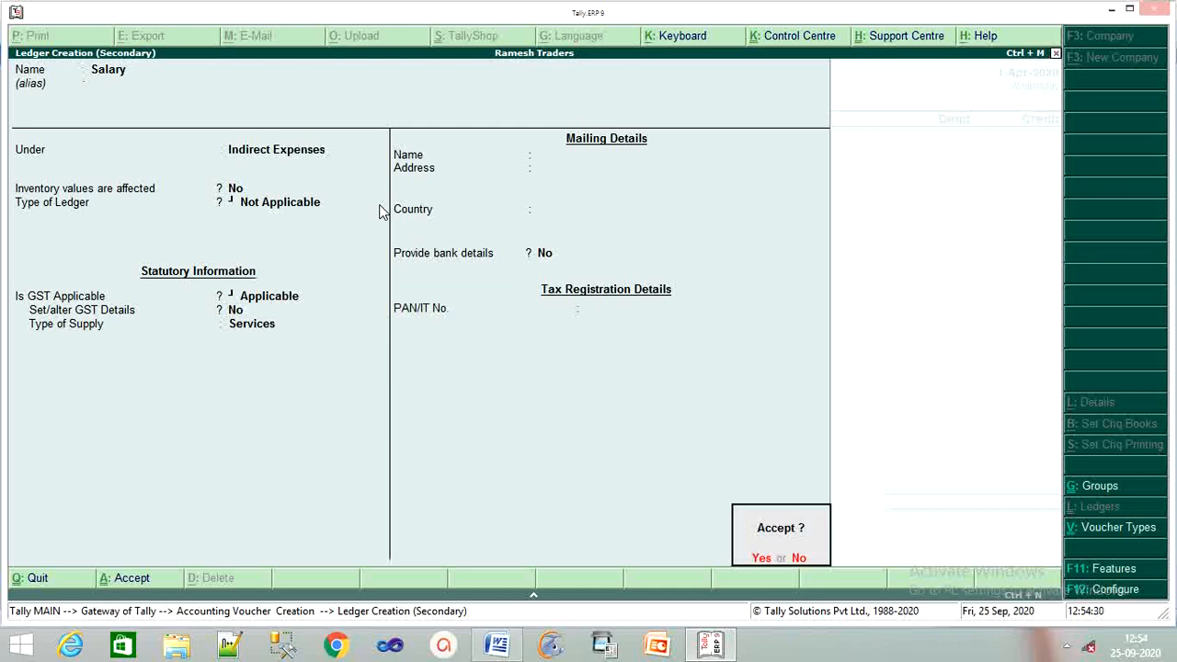
{"action": "key", "text": "Return"}
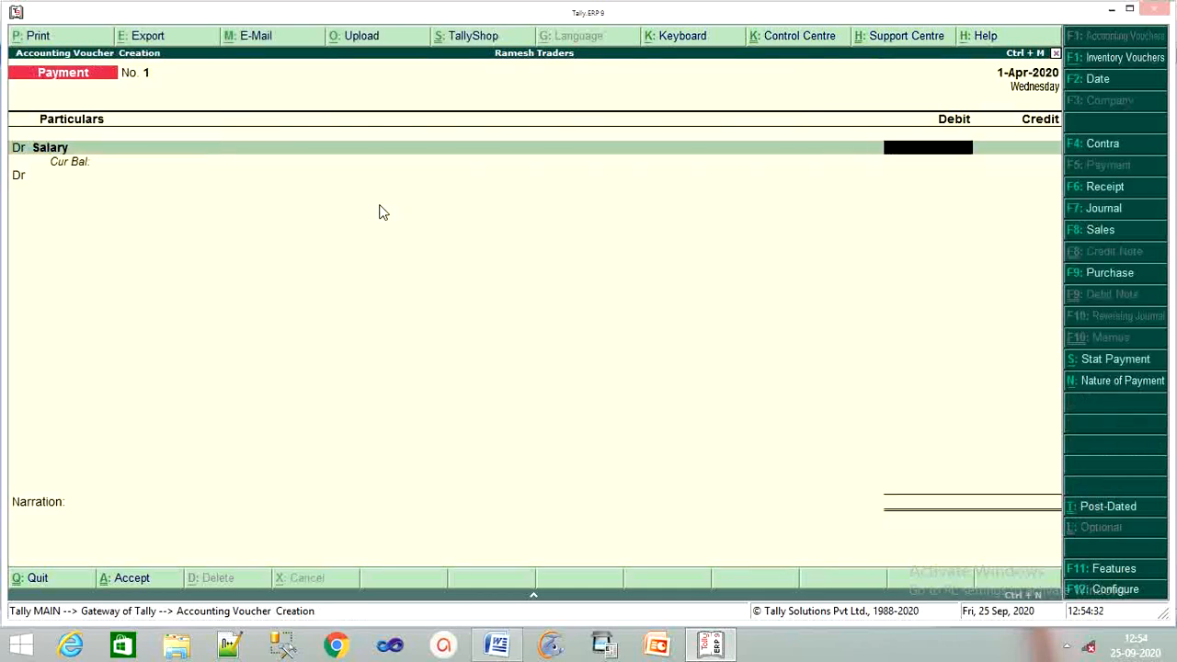
Step: Debit Salary 5,475 and credit Cash with the balancing 5,475 on a Cr line
{"action": "type", "text": "5475"}
{"action": "key", "text": "Return"}
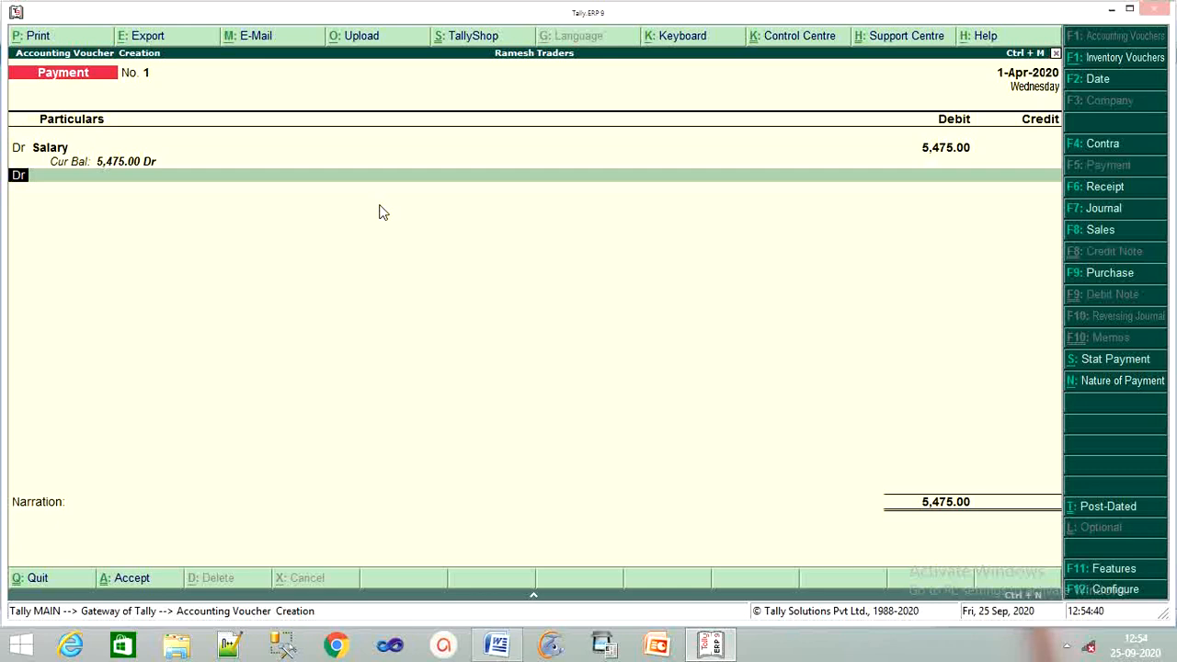
{"action": "type", "text": "c"}
{"action": "key", "text": "Return"}
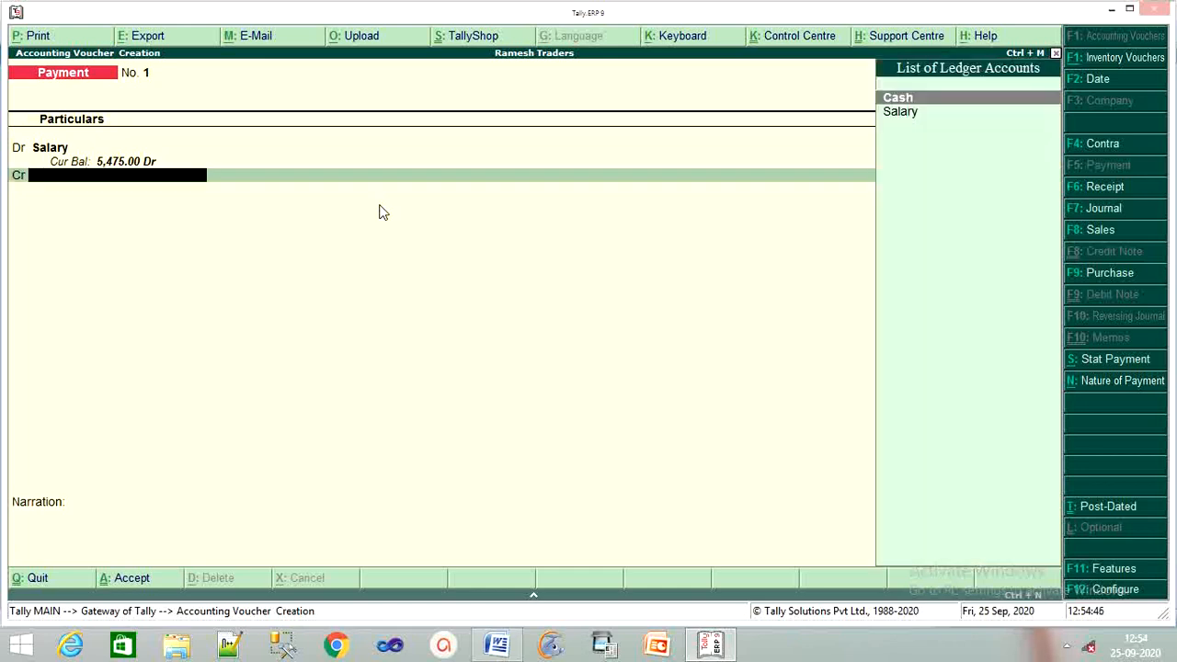
{"action": "key", "text": "Down"}
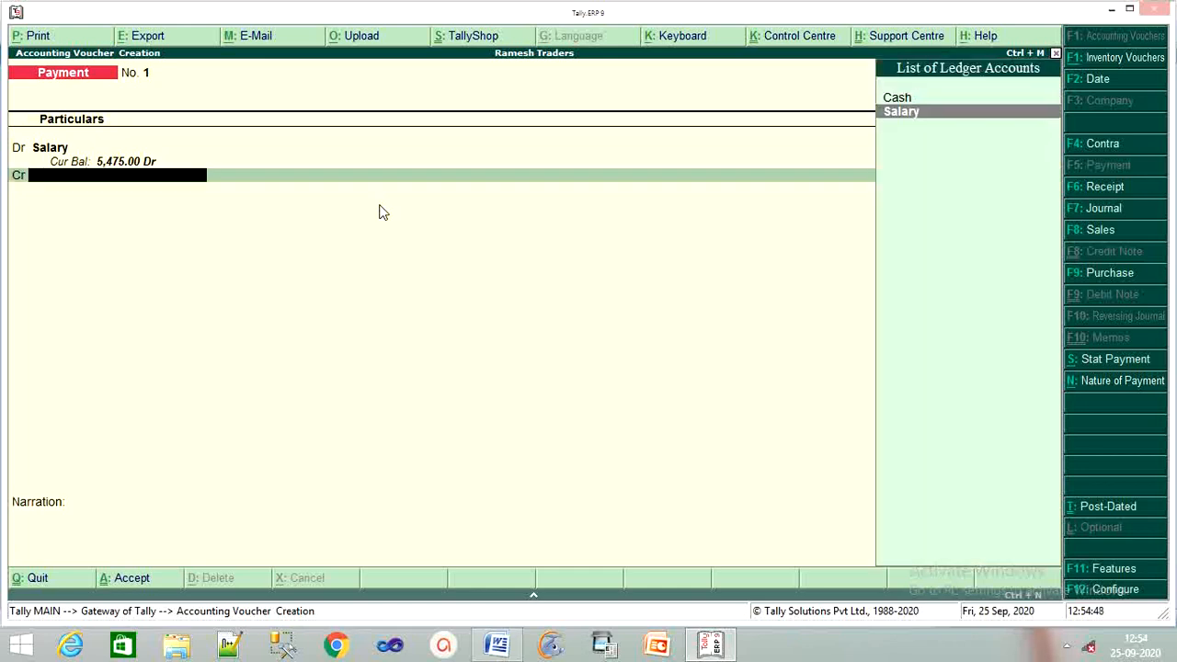
{"action": "key", "text": "Up"}
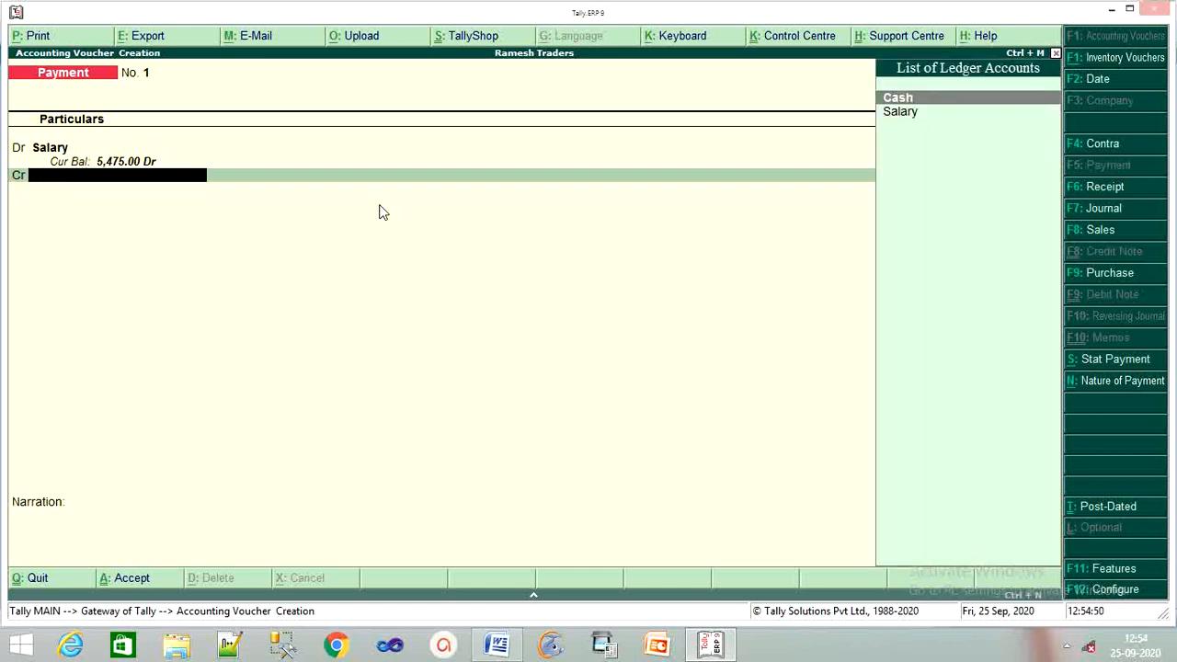
{"action": "key", "text": "Return"}
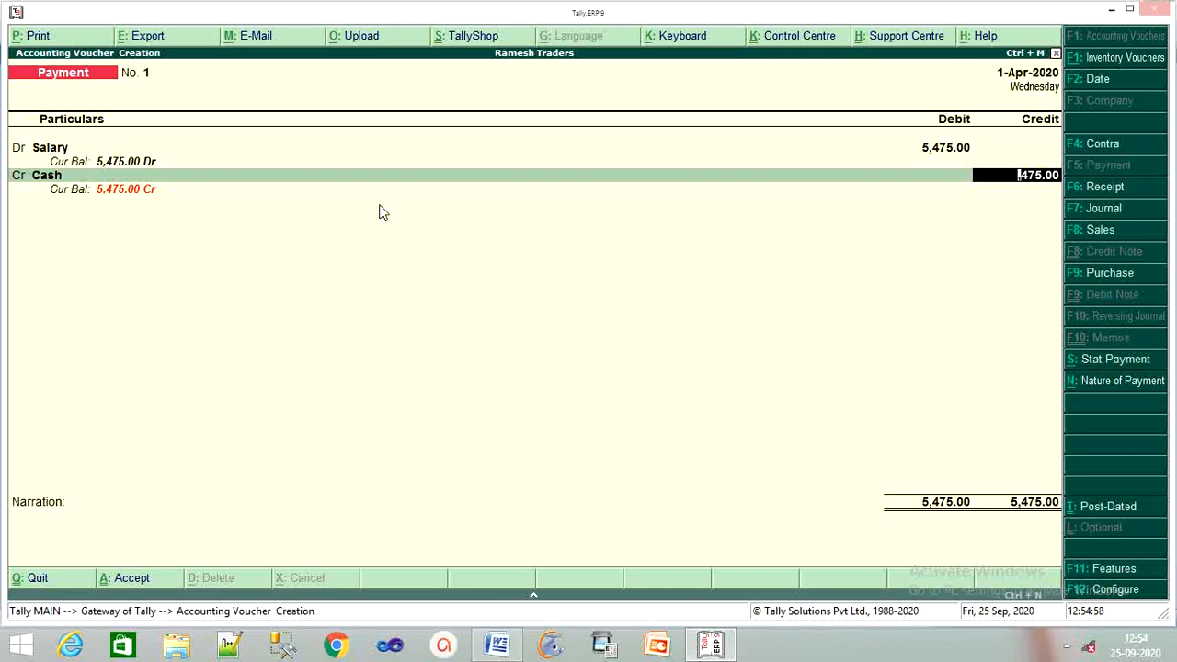
Step: Move back up to the Salary line and ask to quit the voucher unsaved
{"action": "key", "text": "BackSpace"}
{"action": "key", "text": "BackSpace"}
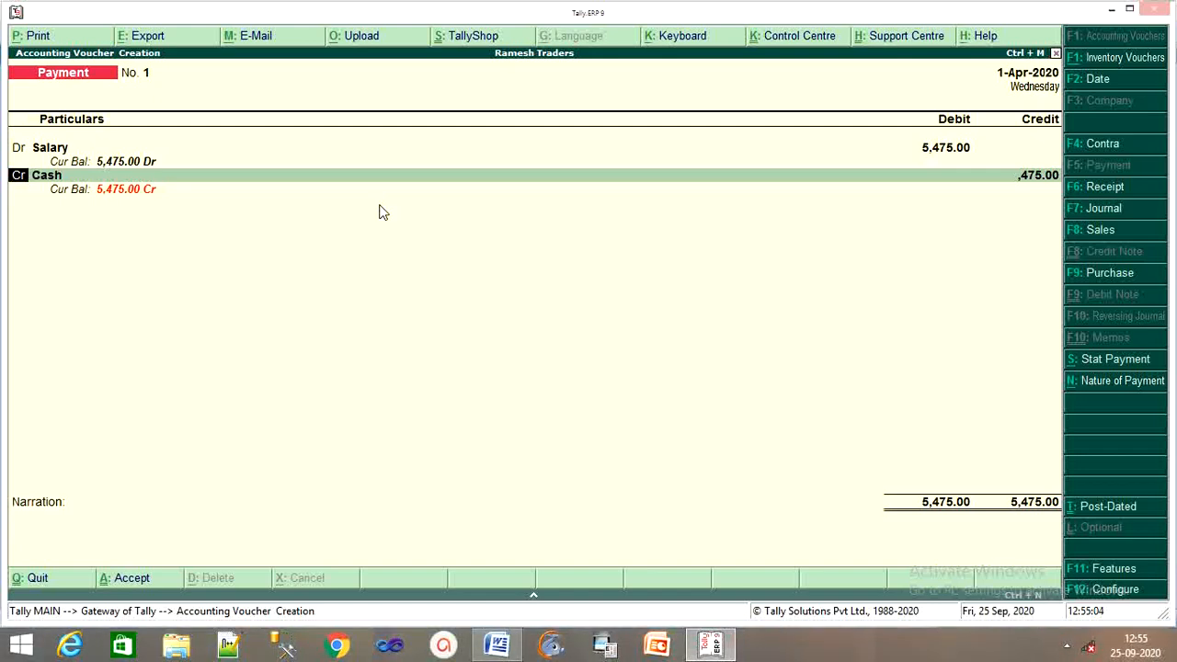
{"action": "key", "text": "BackSpace"}
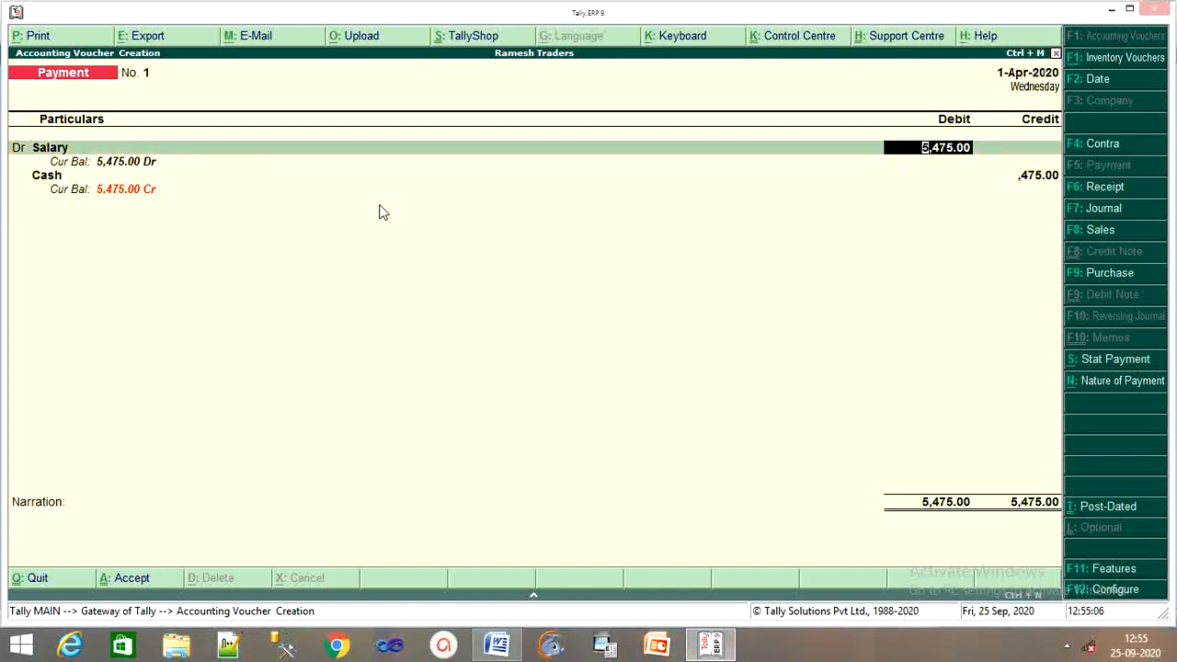
{"action": "key", "text": "Escape"}
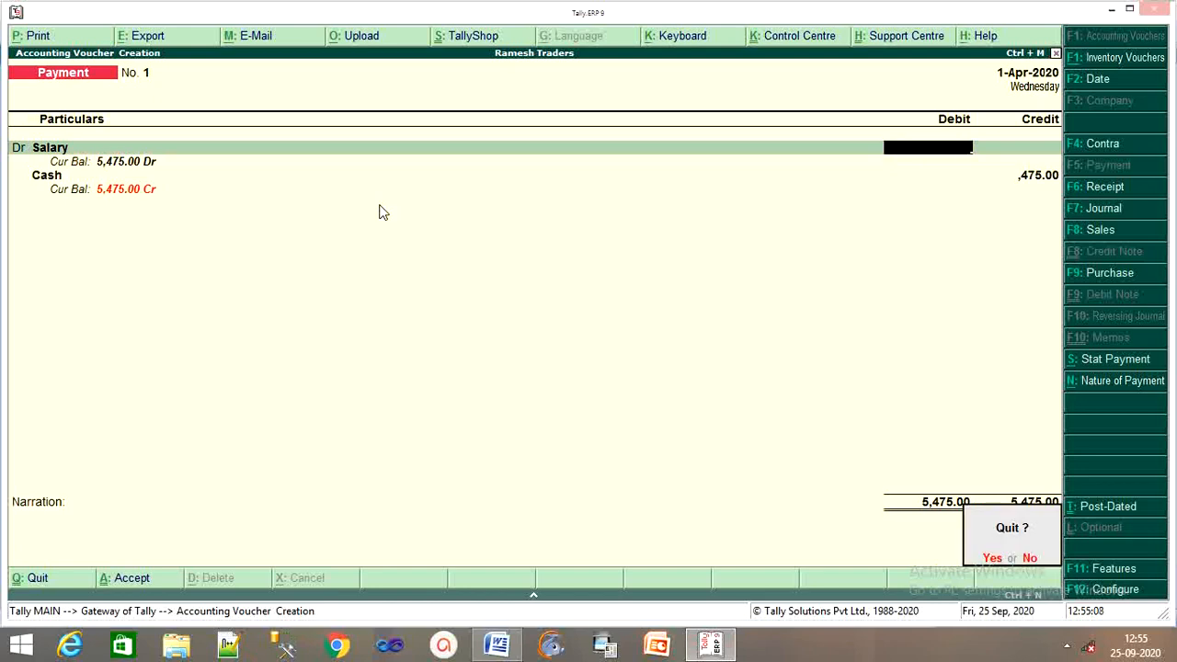
Step: Discard the Salary voucher and set 'Use Cr/Dr instead of To/By during entry' to No
{"action": "key", "text": "Return"}
{"action": "key", "text": "Return"}
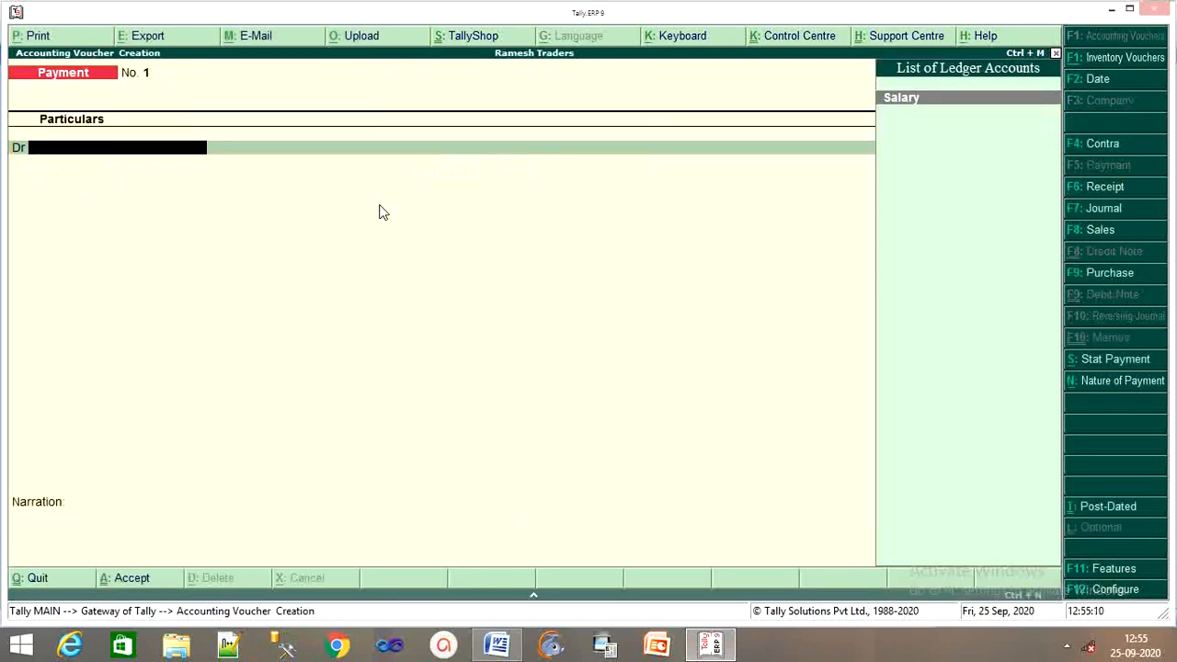
{"action": "key", "text": "F12"}
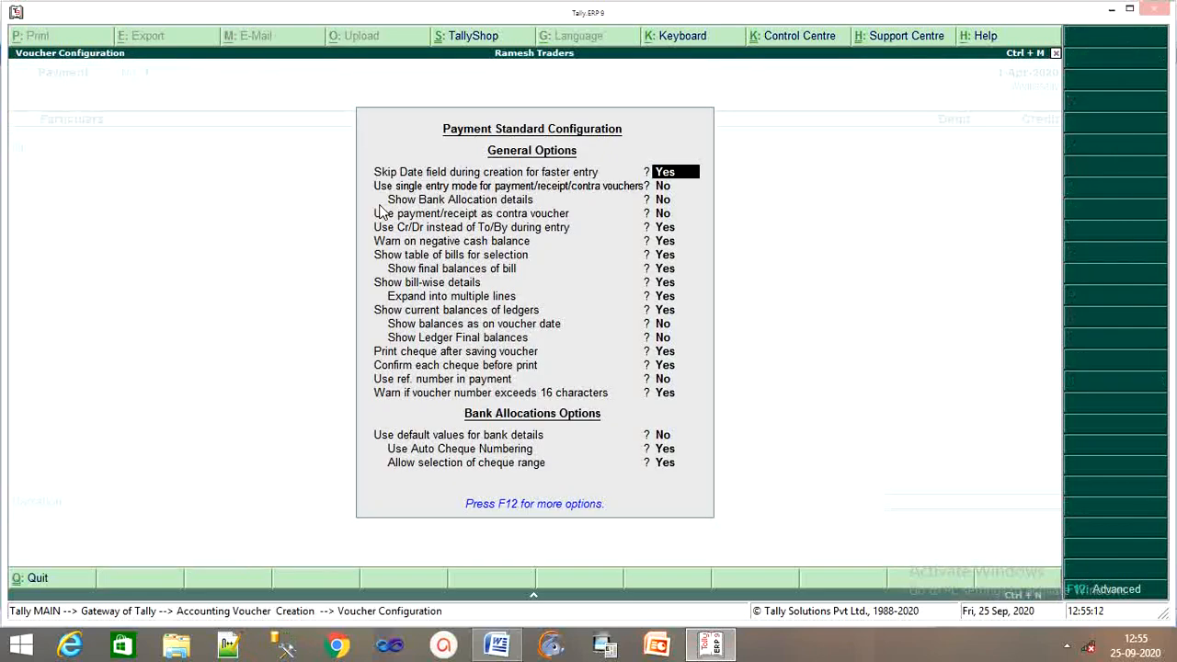
{"action": "key", "text": "Return"}
{"action": "key", "text": "Return"}
{"action": "key", "text": "Return"}
{"action": "key", "text": "Return"}
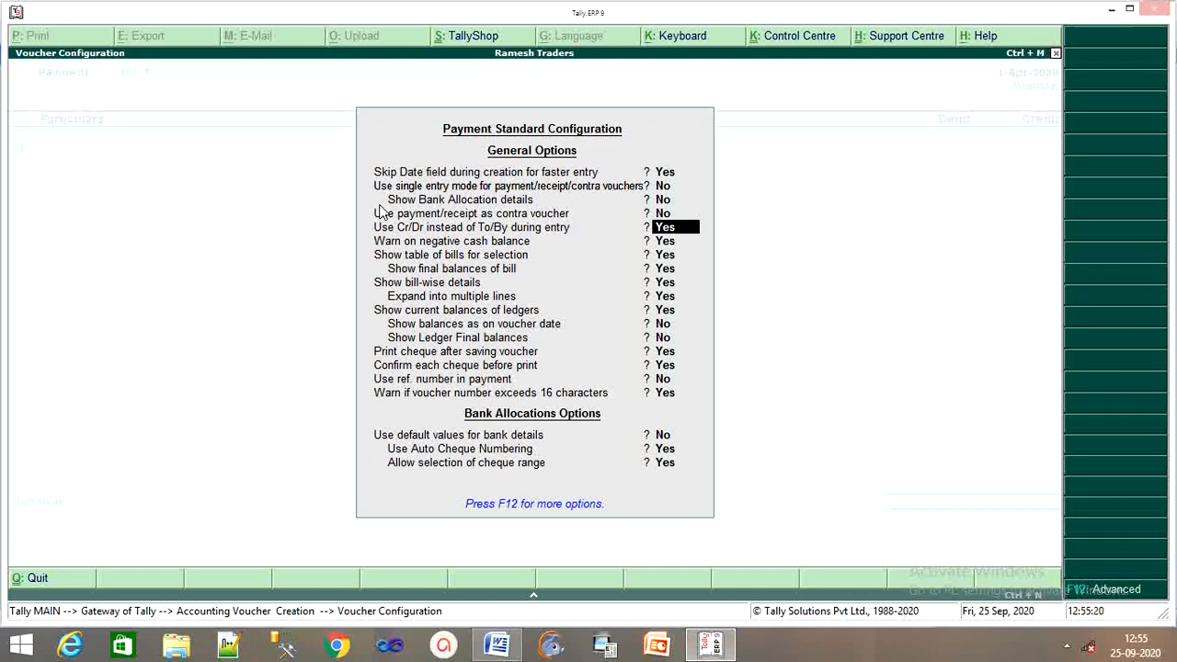
{"action": "type", "text": "n"}
{"action": "key", "text": "Return"}
{"action": "key", "text": "Return"}
{"action": "key", "text": "Return"}
{"action": "key", "text": "Return"}
{"action": "key", "text": "Return"}
{"action": "key", "text": "Return"}
{"action": "key", "text": "Return"}
{"action": "key", "text": "Return"}
{"action": "key", "text": "Return"}
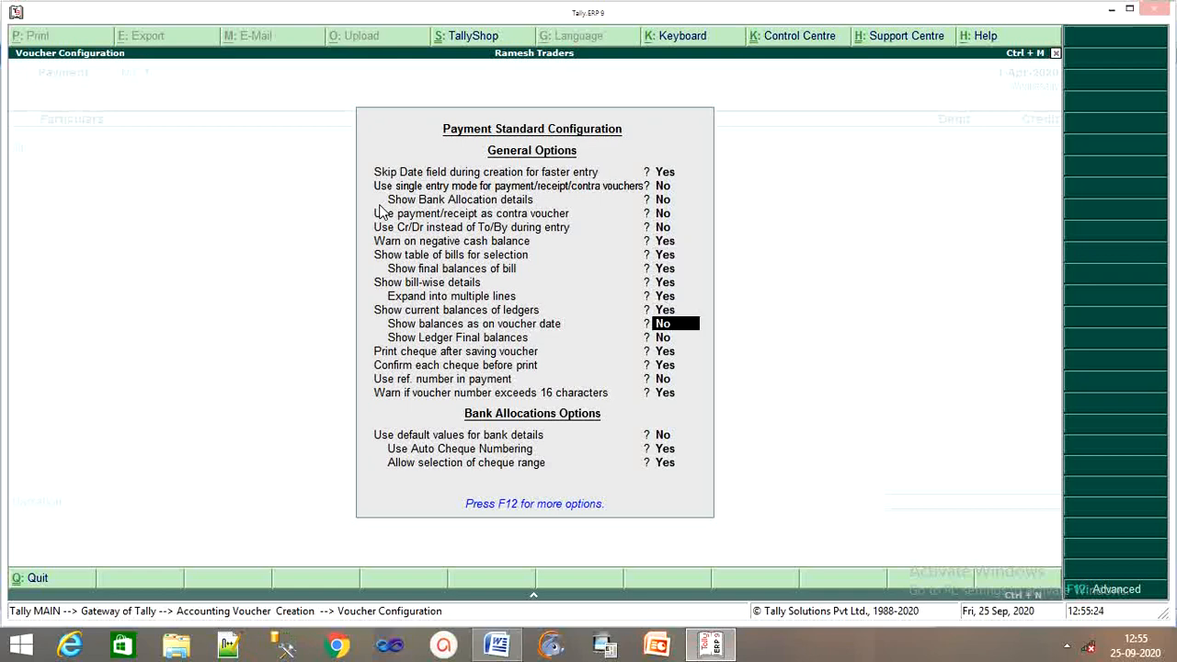
{"action": "key", "text": "Return"}
{"action": "key", "text": "Return"}
{"action": "key", "text": "Return"}
{"action": "key", "text": "Return"}
{"action": "key", "text": "Return"}
{"action": "key", "text": "Return"}
{"action": "key", "text": "Return"}
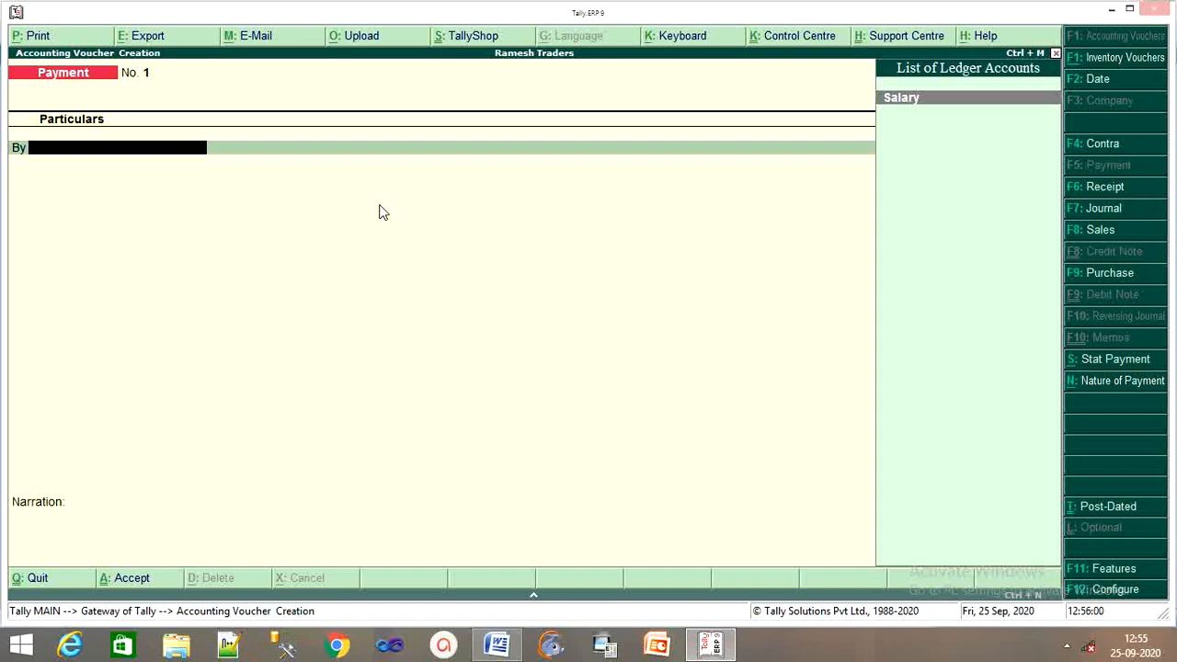
Step: Set 'Use Cr/Dr instead of To/By during entry' back to Yes and close the configuration
{"action": "key", "text": "F12"}
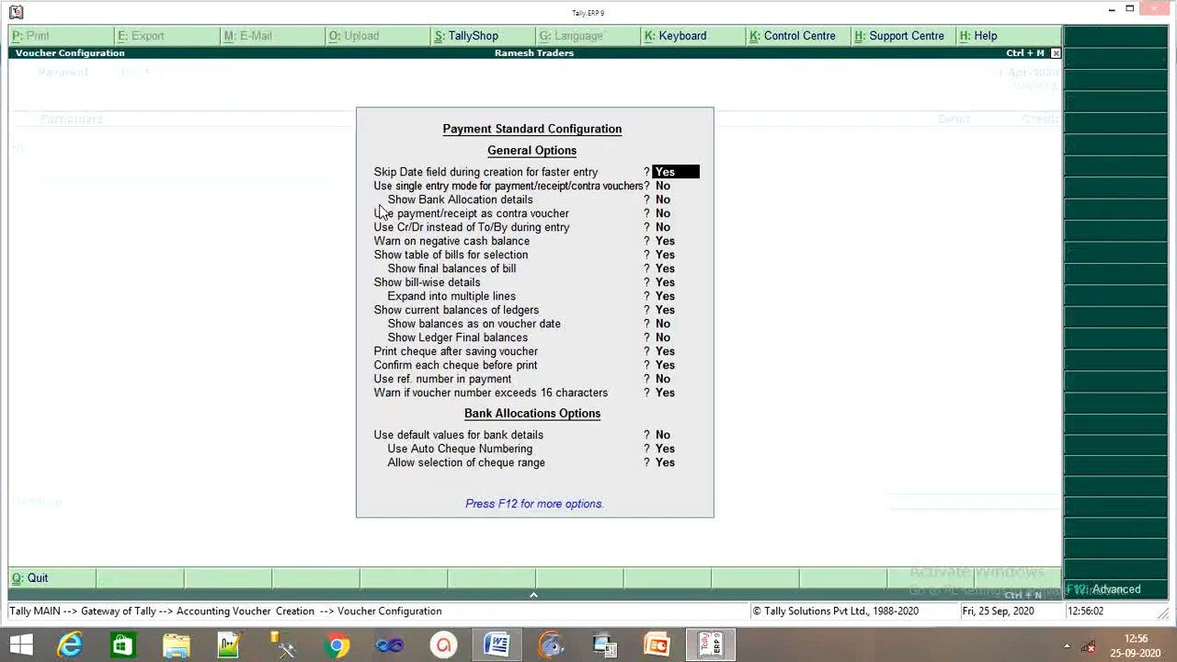
{"action": "key", "text": "Down"}
{"action": "key", "text": "Down"}
{"action": "key", "text": "Down"}
{"action": "key", "text": "Down"}
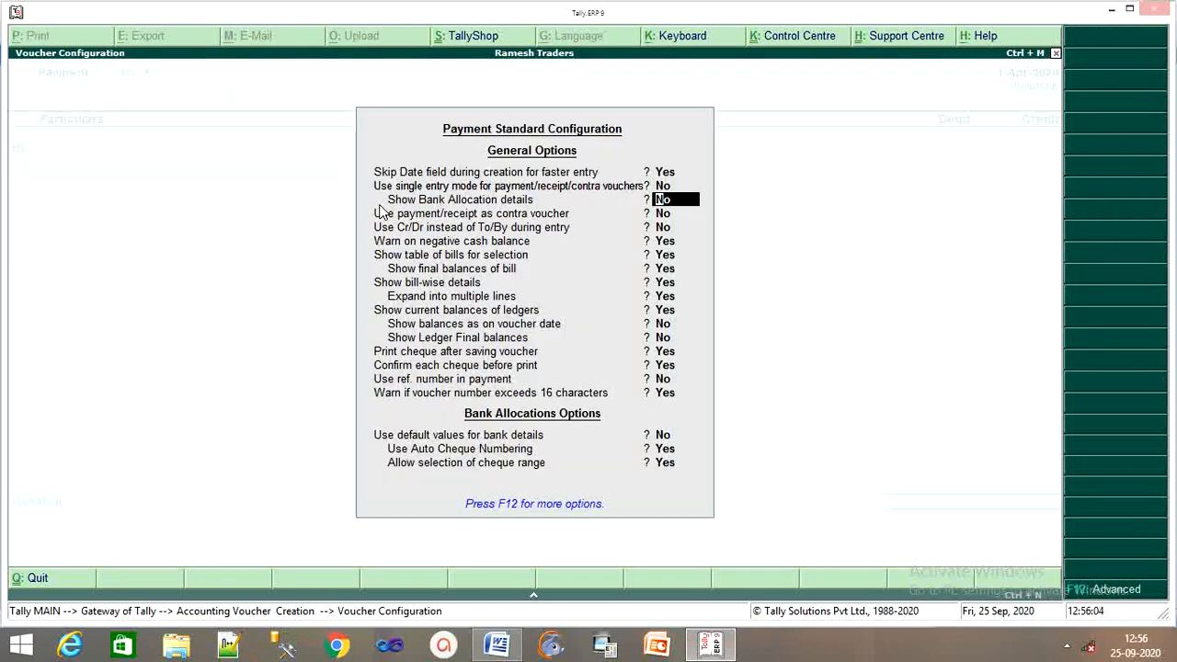
{"action": "type", "text": "y"}
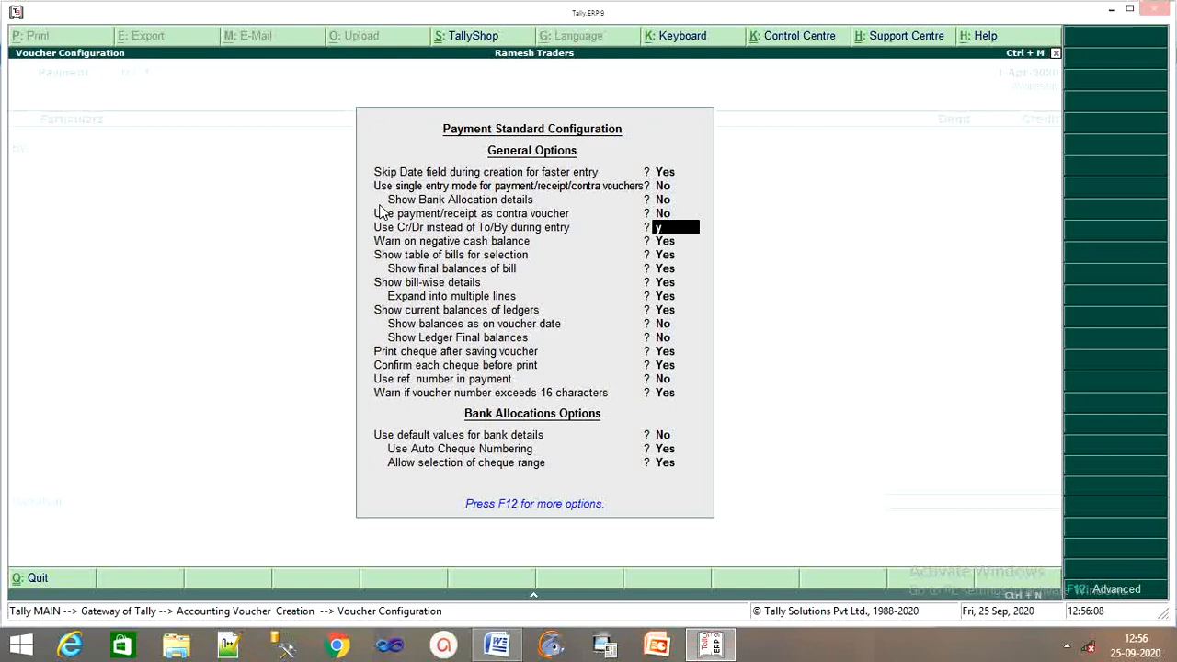
{"action": "key", "text": "Return"}
{"action": "key", "text": "Down"}
{"action": "key", "text": "Down"}
{"action": "key", "text": "Down"}
{"action": "key", "text": "Down"}
{"action": "key", "text": "Down"}
{"action": "key", "text": "Down"}
{"action": "key", "text": "Down"}
{"action": "key", "text": "Down"}
{"action": "key", "text": "Down"}
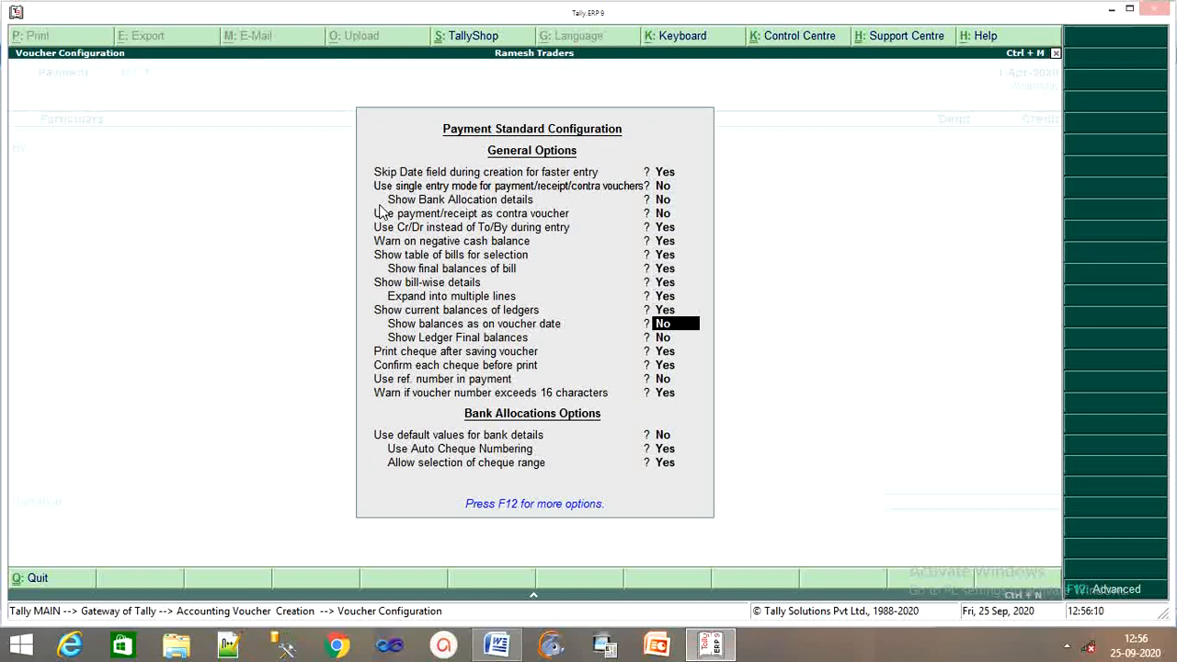
{"action": "key", "text": "Down"}
{"action": "key", "text": "Down"}
{"action": "key", "text": "Down"}
{"action": "key", "text": "Down"}
{"action": "key", "text": "Return"}
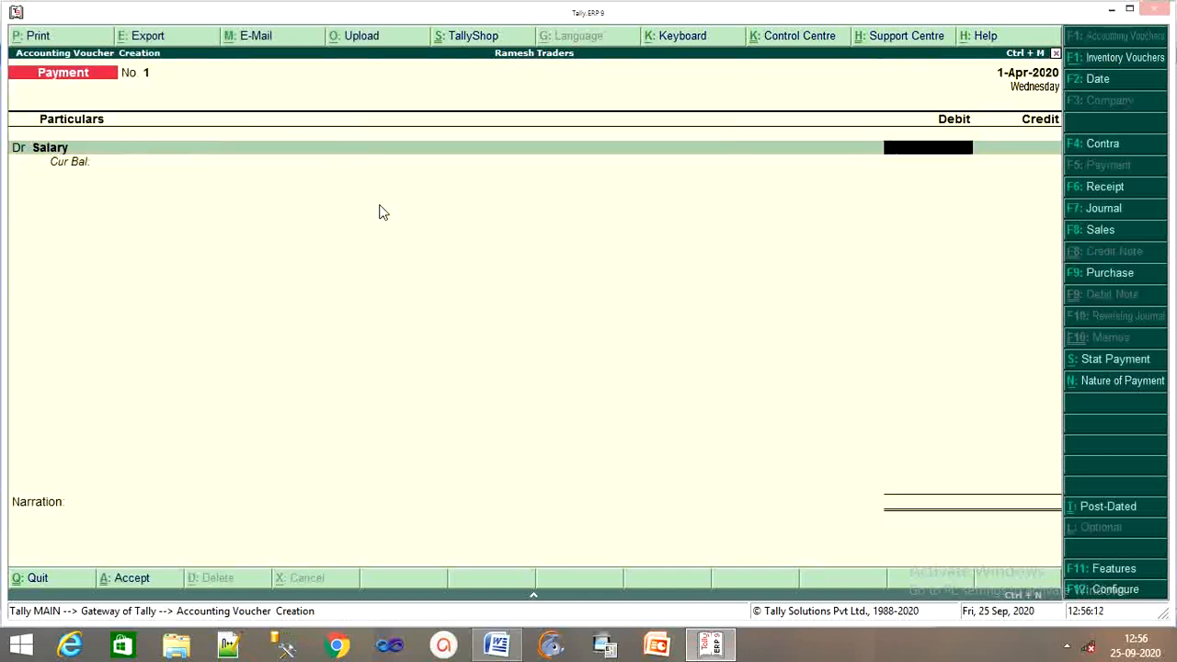